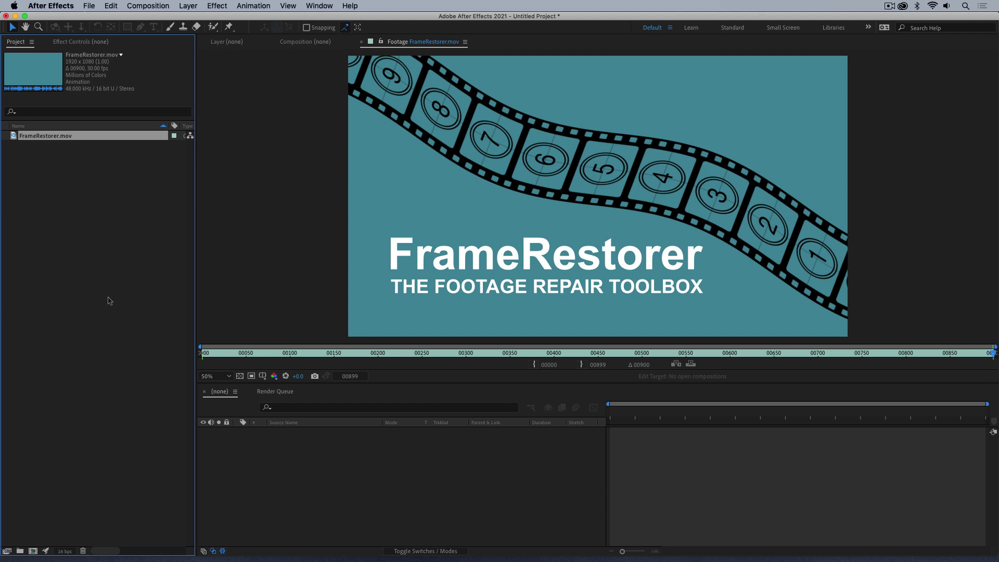
# - Open the pt_FrameRestorer.jsx script panel and choose the "RESTORE - missing, duplicate, damaged" category
pyautogui.click(158, 223)
pyautogui.click(319, 6)
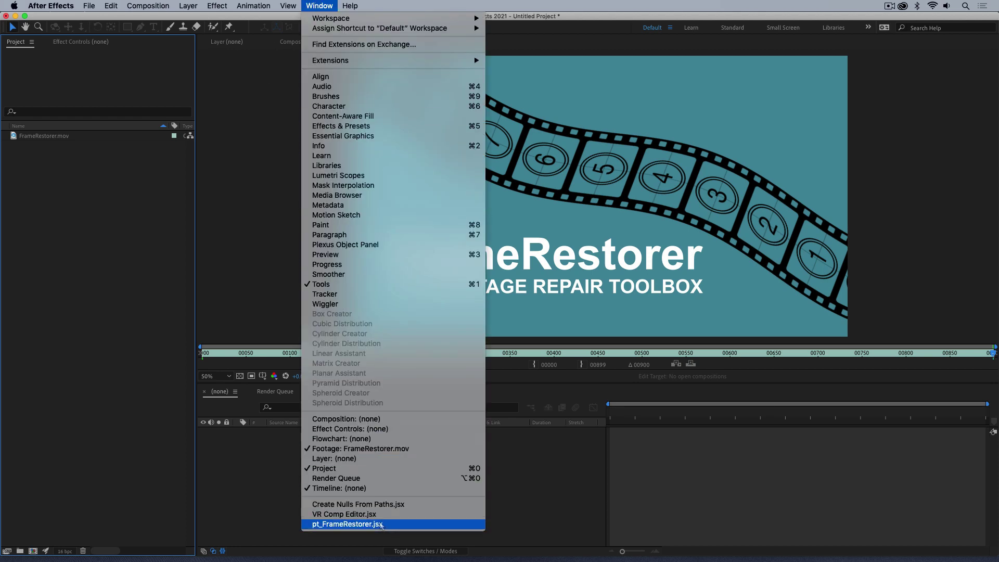
pyautogui.click(380, 526)
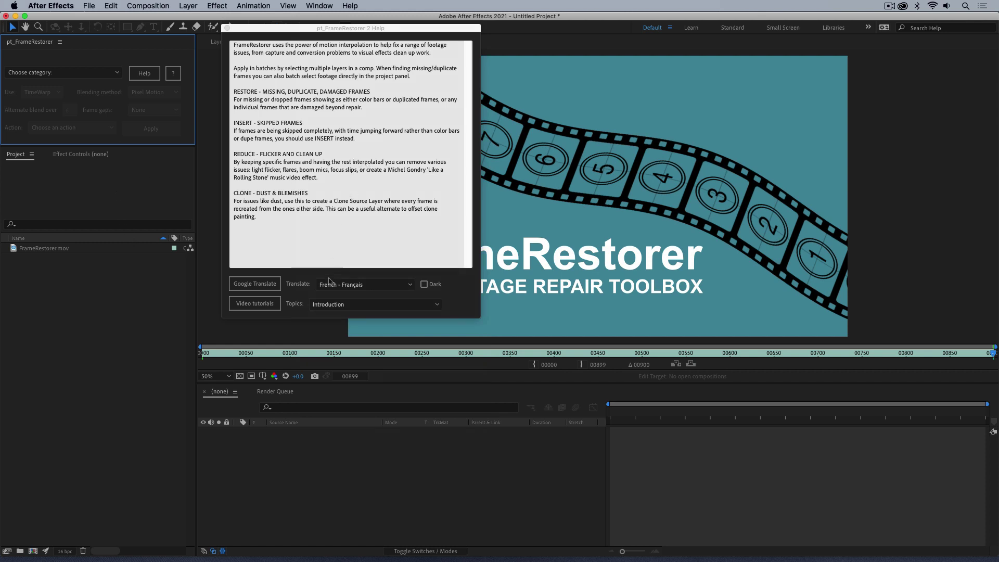
pyautogui.click(65, 79)
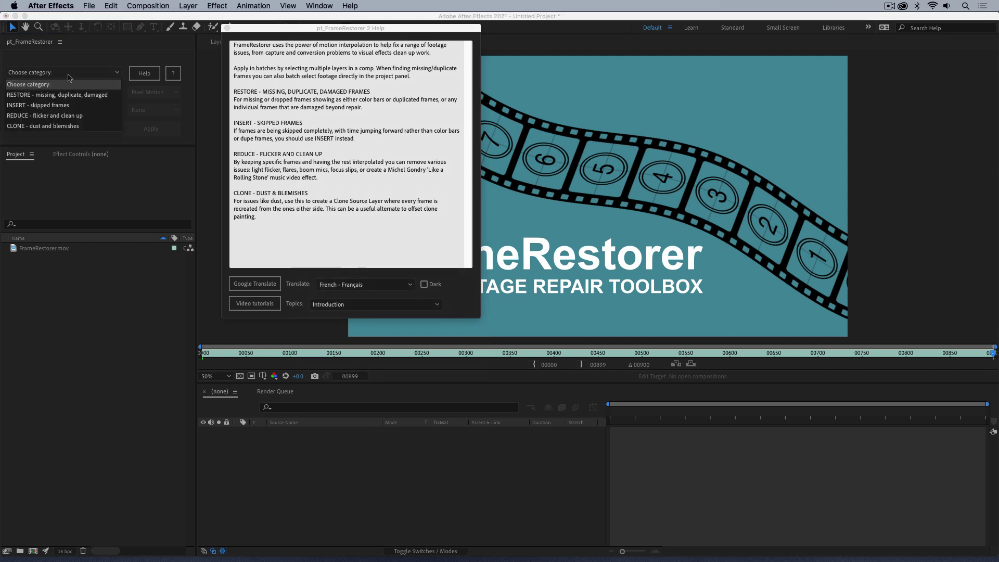
pyautogui.click(72, 99)
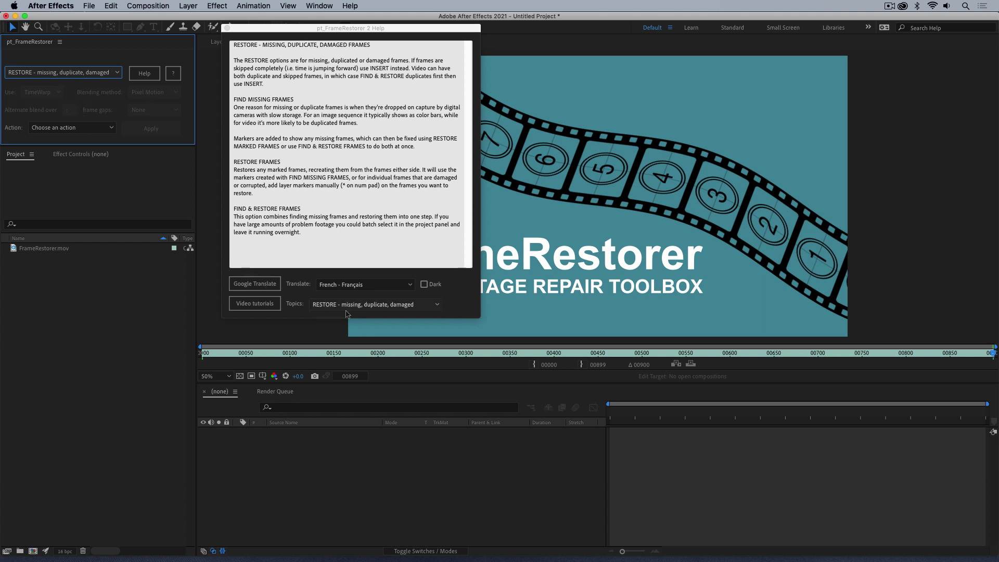
# - Look through the help window's topics and translation languages, leaving French - Français selected, and close the help
pyautogui.click(367, 311)
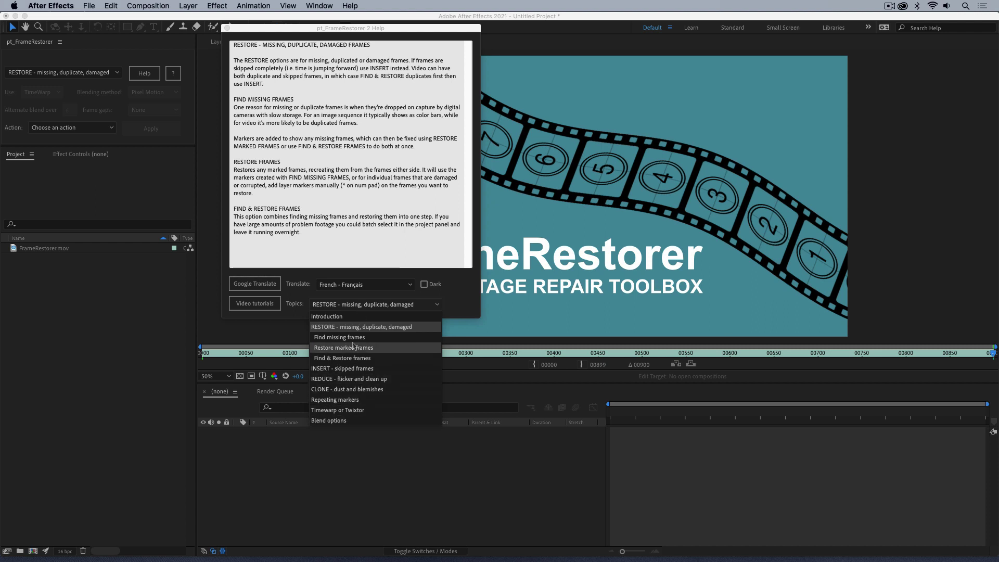
pyautogui.click(364, 285)
pyautogui.click(364, 284)
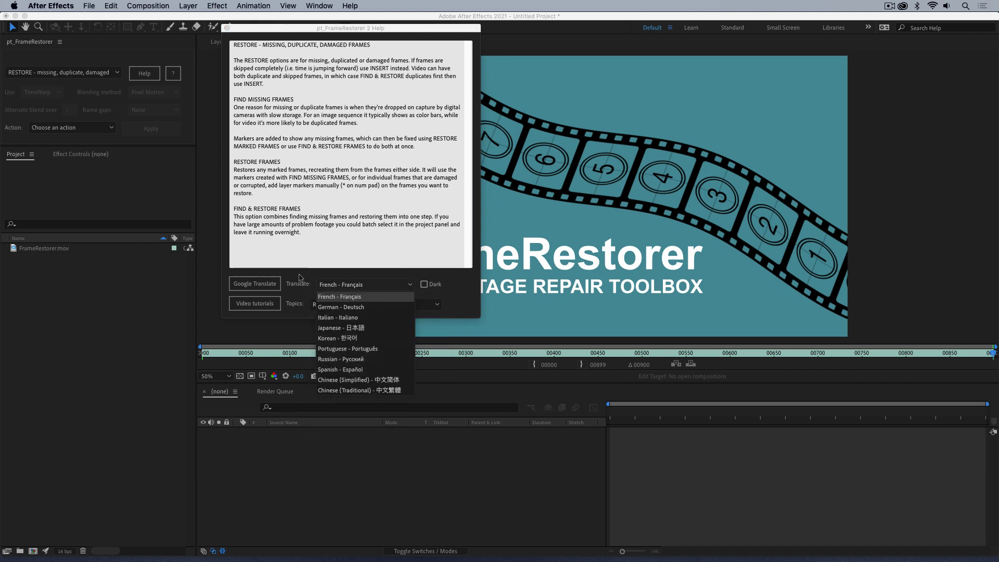
pyautogui.click(344, 296)
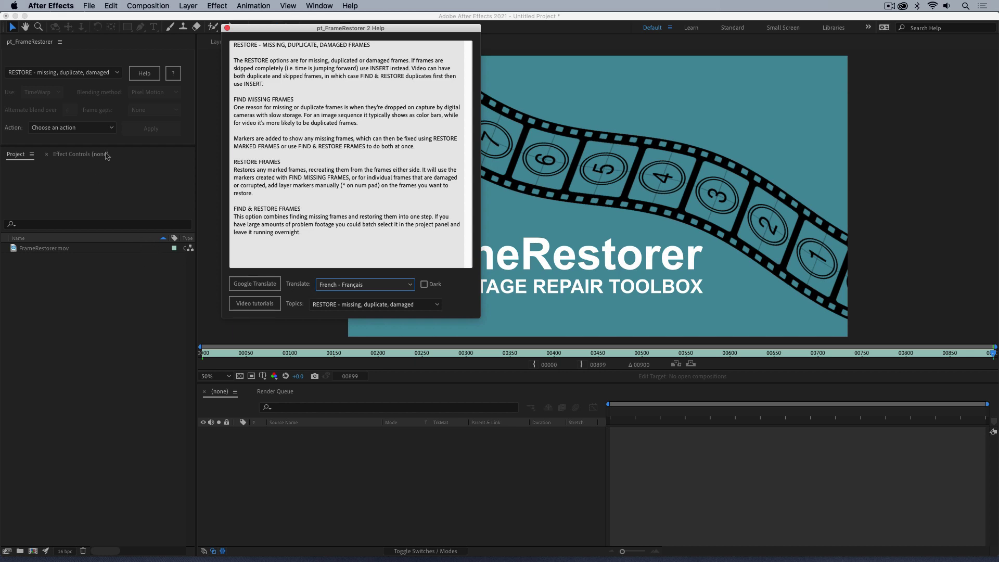
pyautogui.click(227, 27)
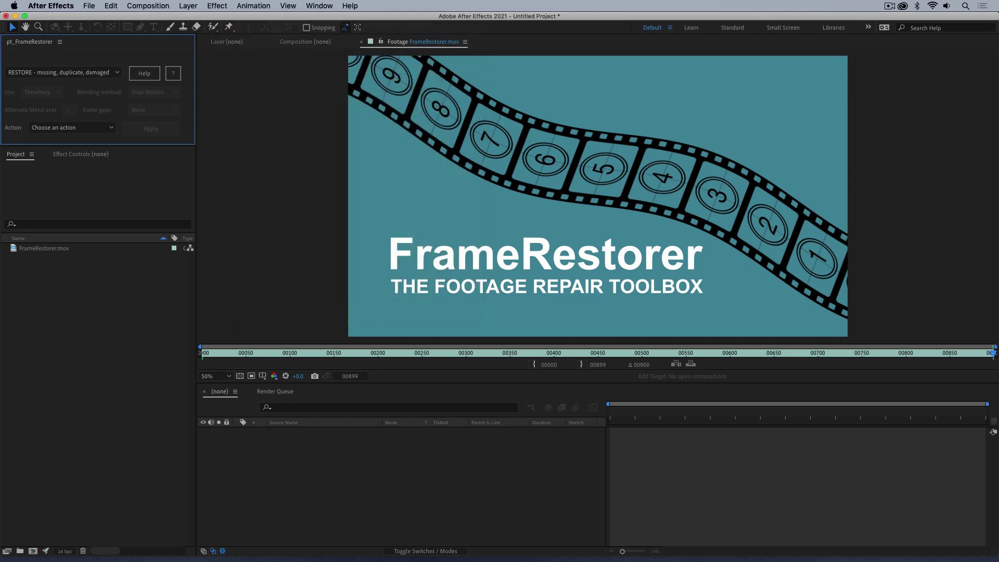
# - Import the CorruptFrame_[0000-0083].exr sequence and create a composition from it, playing it back
pyautogui.moveTo(1, 321); pyautogui.dragTo(85, 321)
pyautogui.moveTo(46, 252); pyautogui.dragTo(33, 551)
pyautogui.press('space')
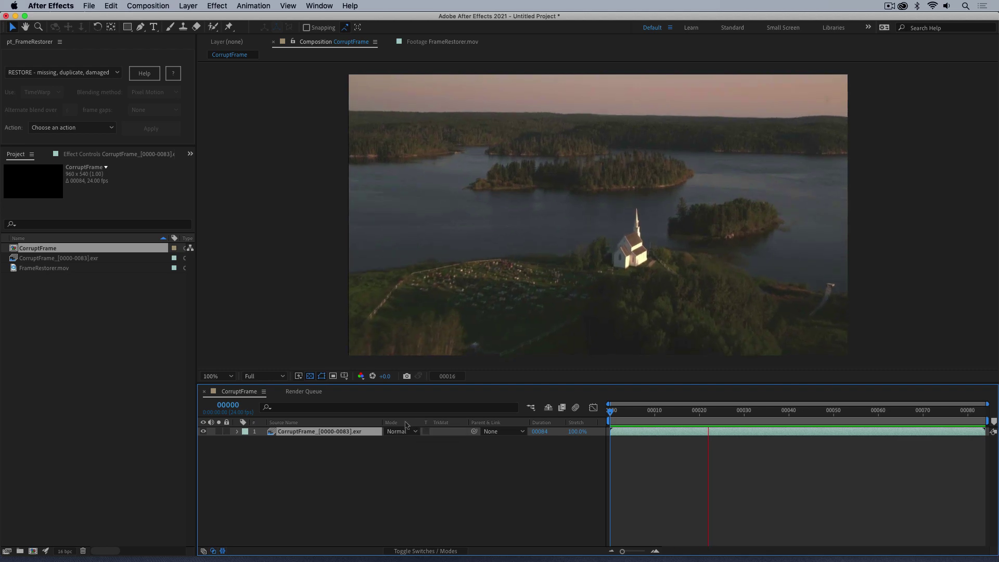
# - Go to the corrupted frame 34 and add a layer marker there on the CorruptFrame layer
pyautogui.click(748, 411)
pyautogui.moveTo(751, 413); pyautogui.dragTo(761, 415)
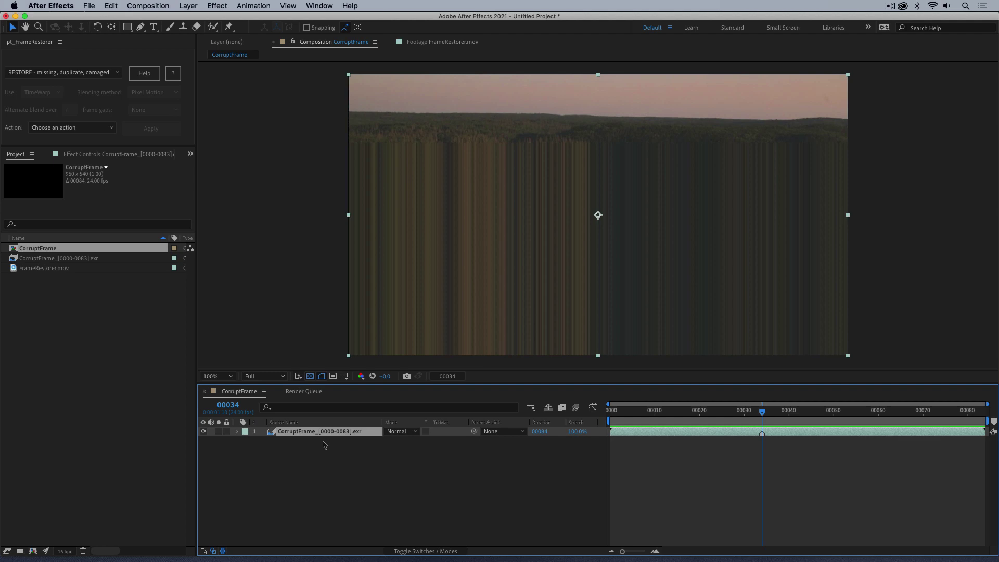
pyautogui.click(188, 6)
pyautogui.moveTo(290, 183)
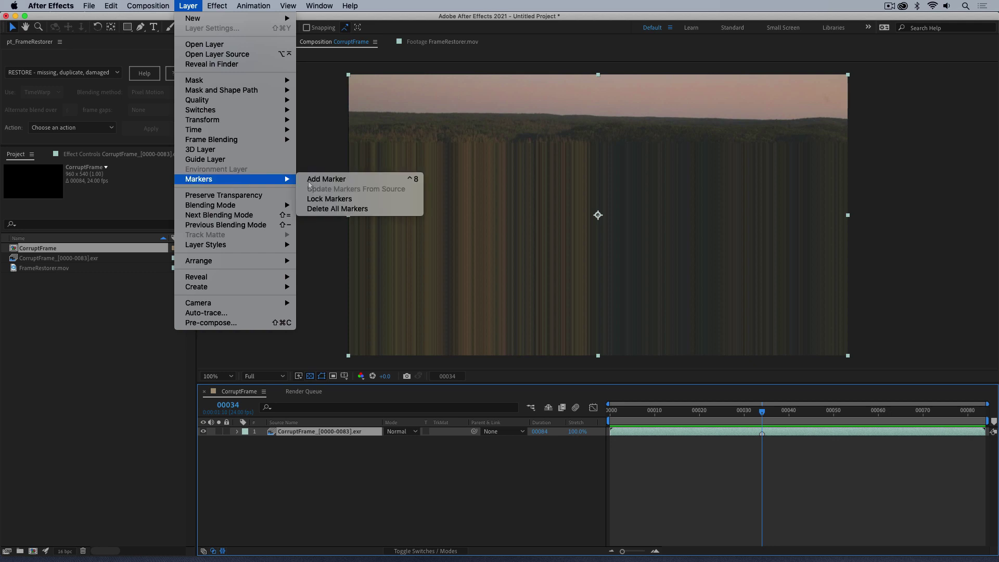
pyautogui.click(450, 432)
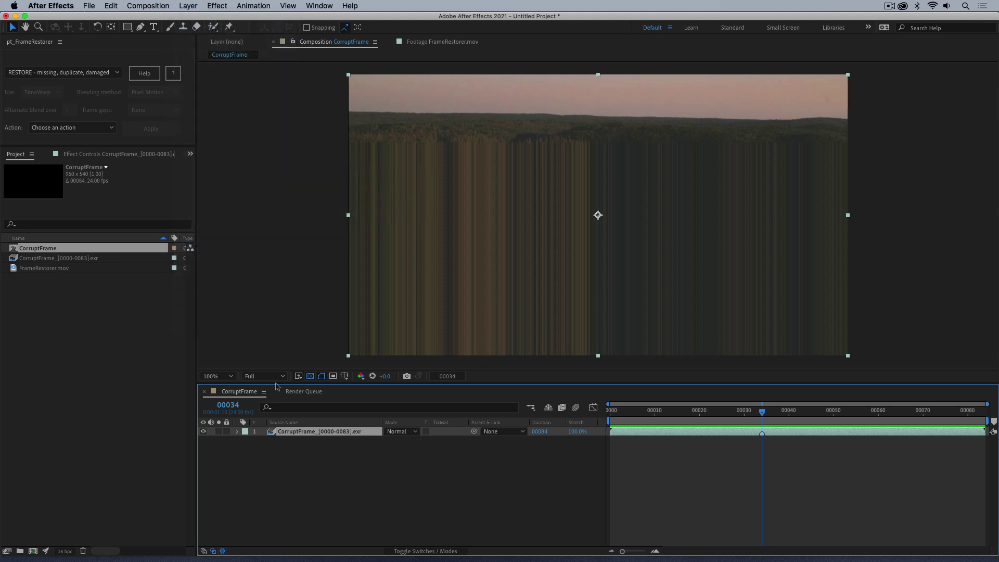
# - Apply the "Restore marked frames" action to the CorruptFrame layer and preview the repaired composition
pyautogui.click(71, 128)
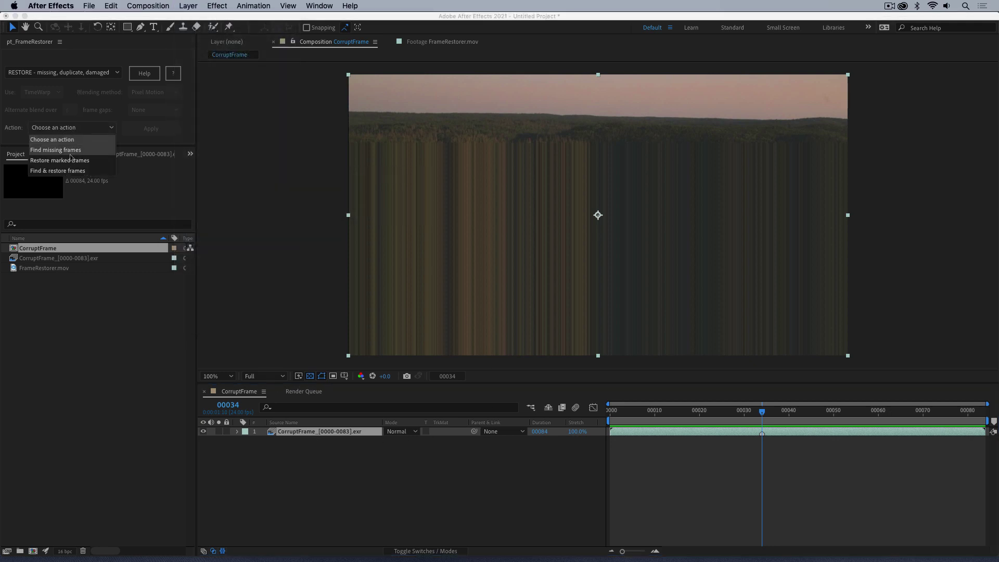
pyautogui.click(73, 160)
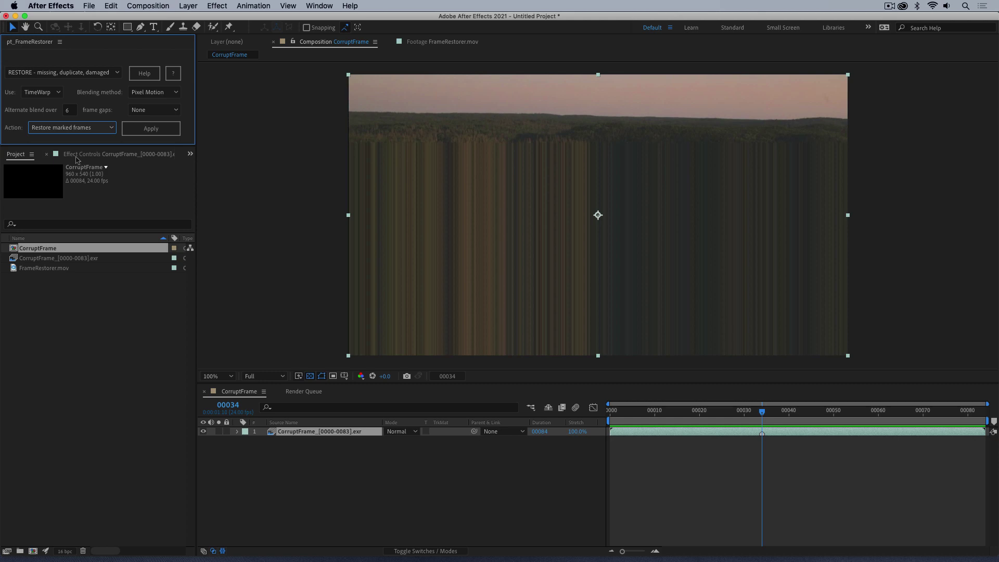
pyautogui.click(155, 130)
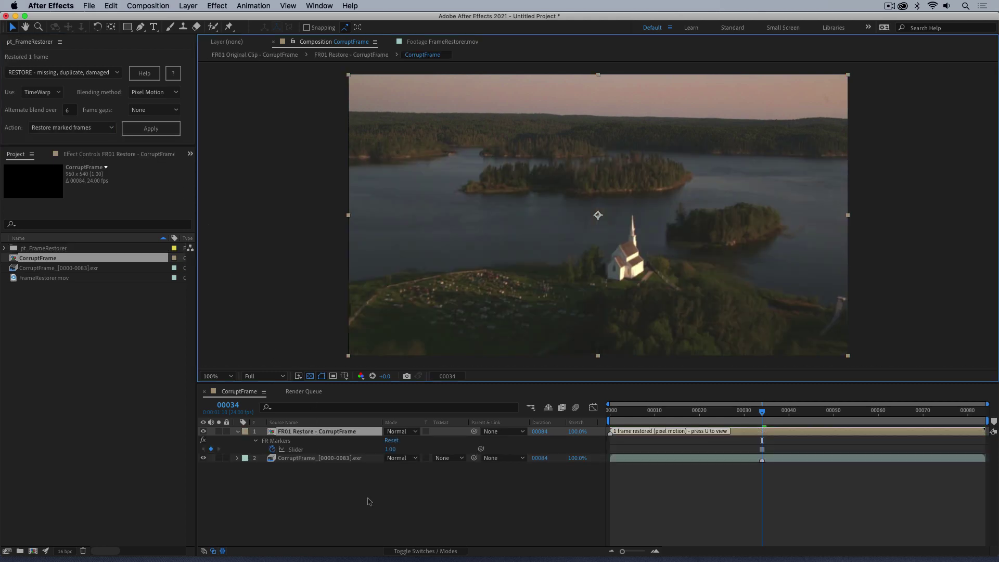
pyautogui.click(370, 505)
pyautogui.press('space')
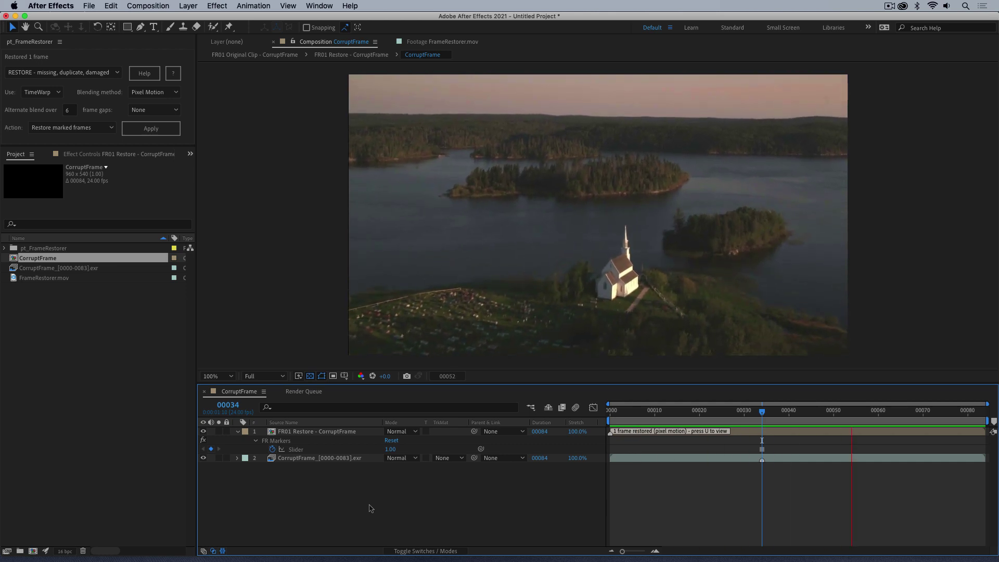
pyautogui.press('space')
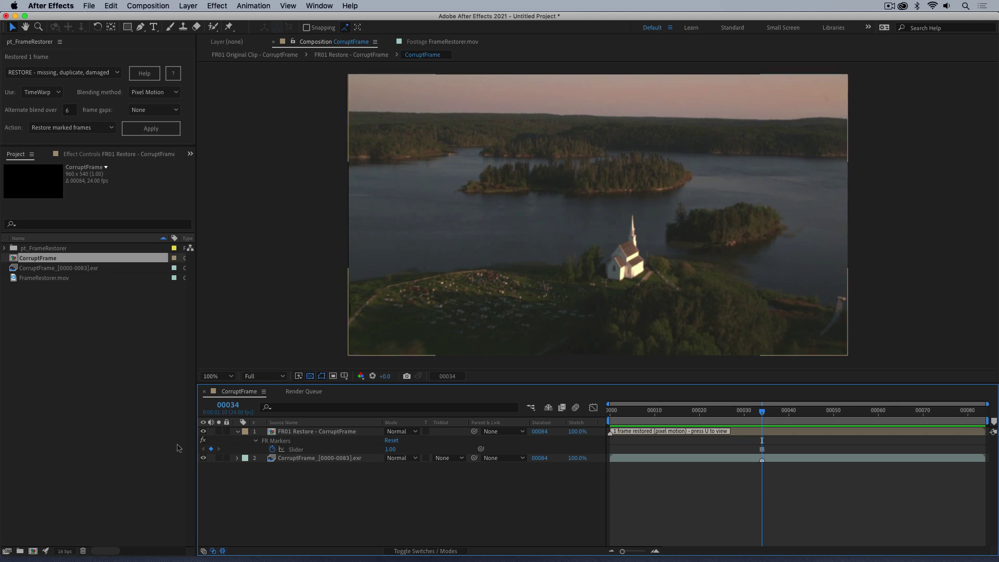
# - Delete all items from the project, including the CorruptFrame composition and its footage
pyautogui.moveTo(115, 332); pyautogui.dragTo(38, 242)
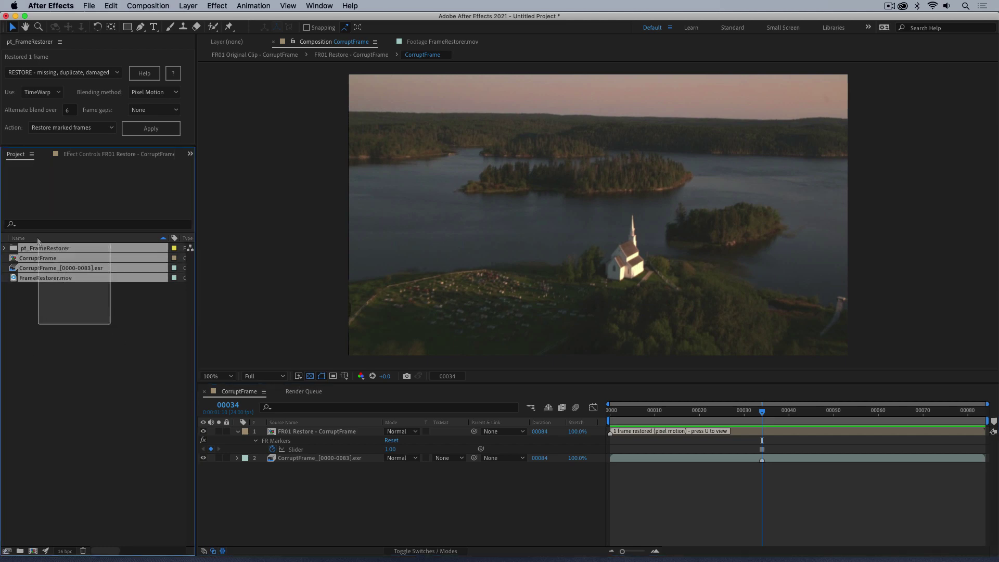
pyautogui.press('BackSpace')
pyautogui.press('Return')
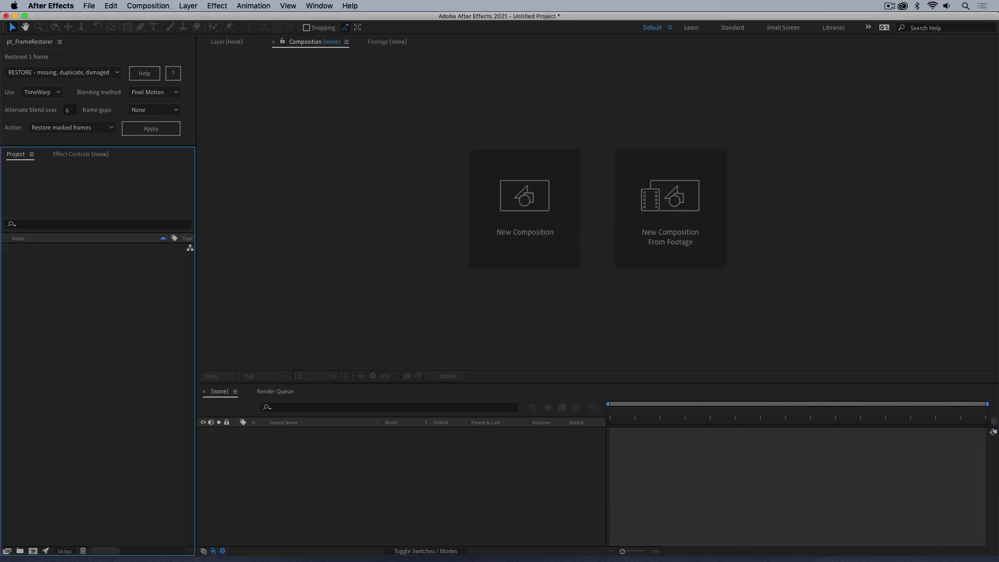
# - Import the MissingFrames_[0000-0083].tif sequence, accepting the missing-frames warning, and create a composition from it
pyautogui.moveTo(3, 367); pyautogui.dragTo(112, 292)
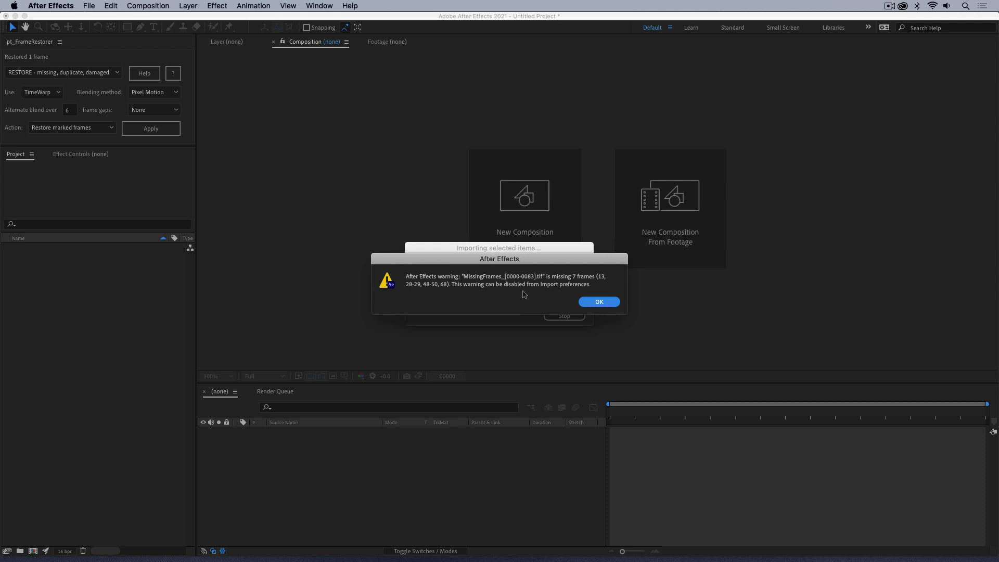
pyautogui.click(599, 302)
pyautogui.moveTo(46, 252); pyautogui.dragTo(33, 550)
# - Play the MissingFrames composition and inspect the missing frame at frame 28
pyautogui.press('space')
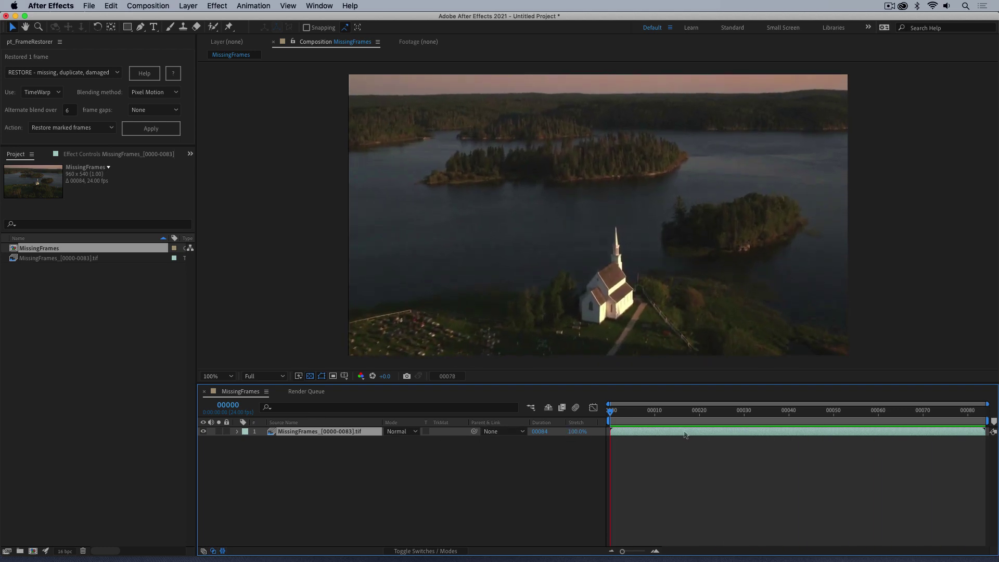
pyautogui.press('space')
pyautogui.moveTo(738, 415); pyautogui.dragTo(737, 418)
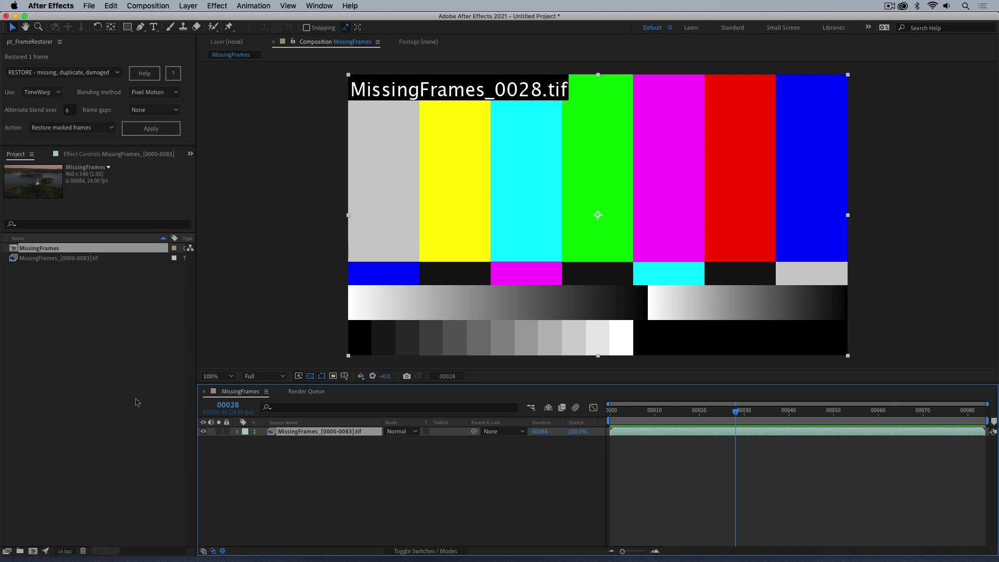
# - Apply the "Find missing frames" action to the MissingFrames layer and reveal the layer's FR Markers keyframes
pyautogui.click(64, 130)
pyautogui.click(76, 151)
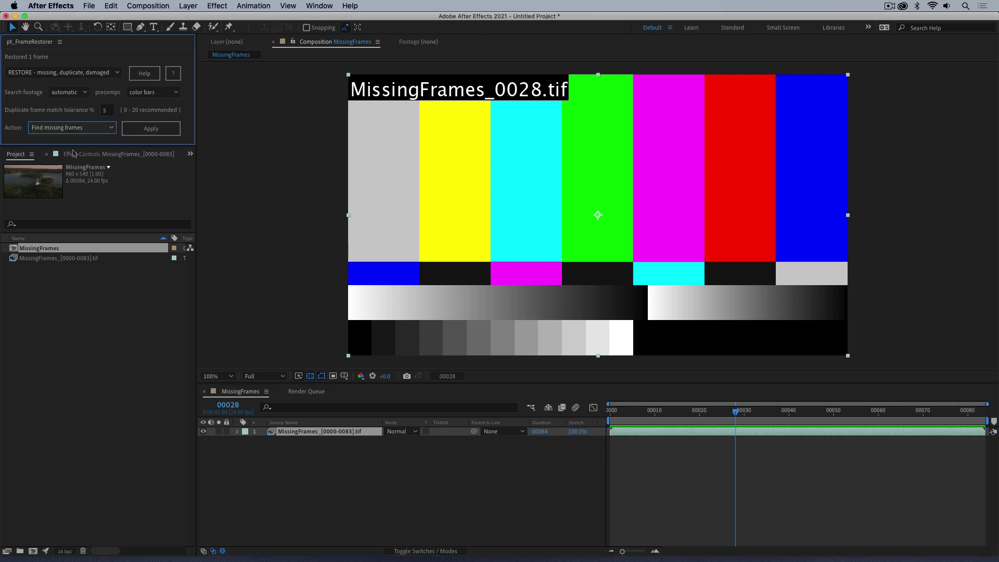
pyautogui.click(147, 130)
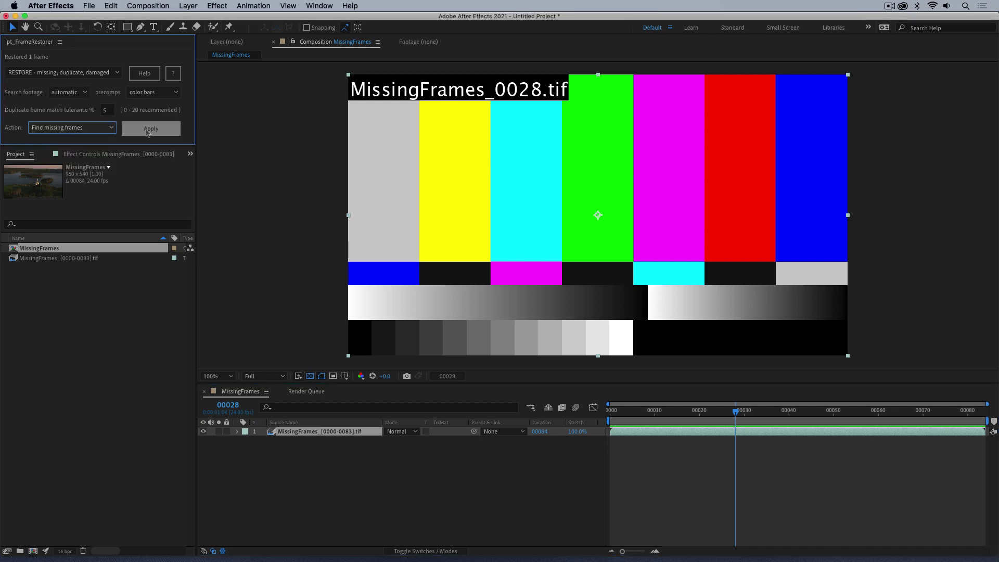
pyautogui.click(341, 432)
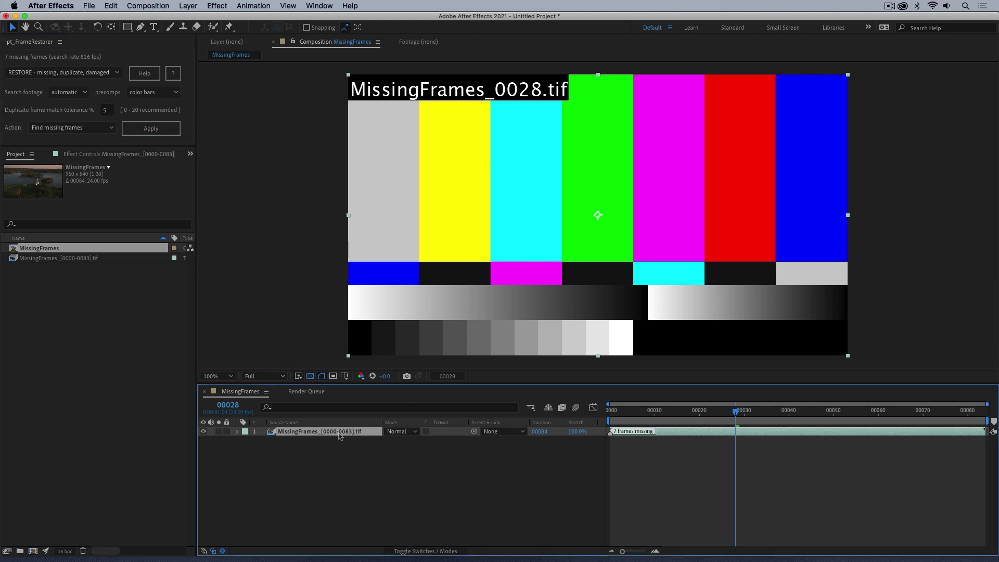
pyautogui.press('u')
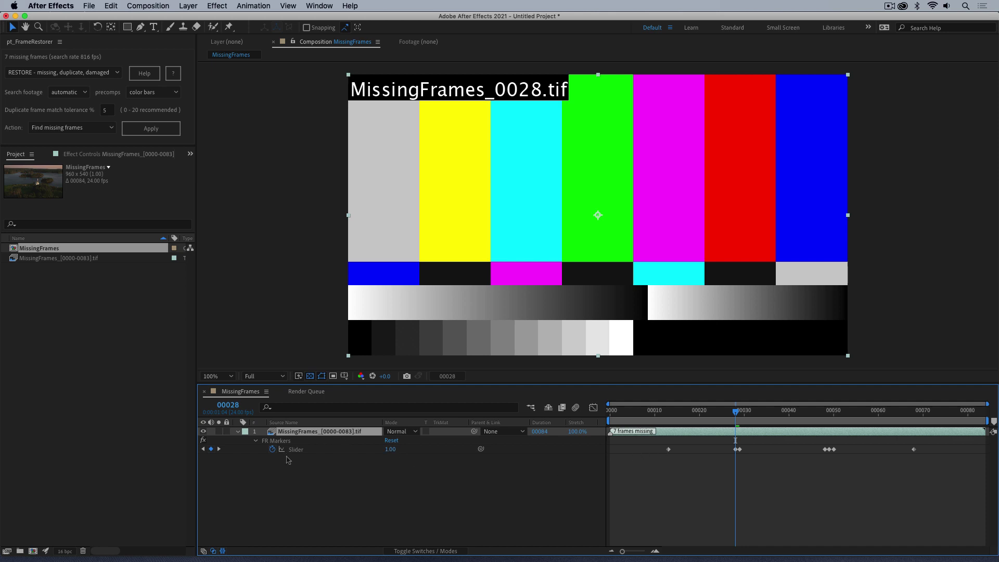
# - Apply the "Restore marked frames" action to the MissingFrames layer and preview the restored footage
pyautogui.moveTo(739, 414); pyautogui.dragTo(758, 442)
pyautogui.click(62, 129)
pyautogui.click(66, 138)
pyautogui.click(146, 130)
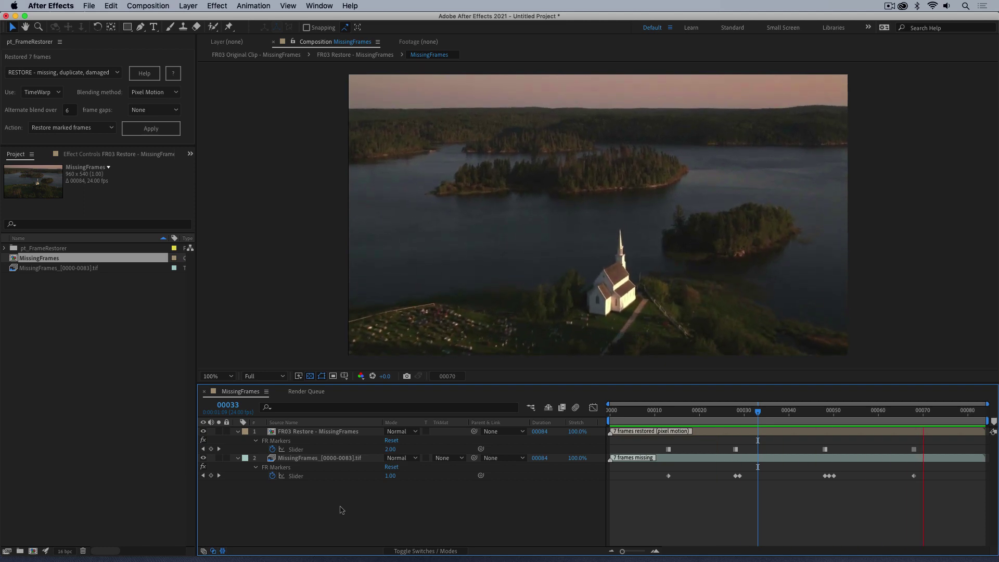
pyautogui.press('space')
# - Replace both layers in the MissingFrames composition with a fresh copy of MissingFrames_[0000-0083].tif and preview it
pyautogui.click(305, 432)
pyautogui.keyDown('shift'); pyautogui.click(317, 458); pyautogui.keyUp('shift')
pyautogui.press('Delete')
pyautogui.click(58, 269)
pyautogui.moveTo(92, 303); pyautogui.dragTo(339, 496)
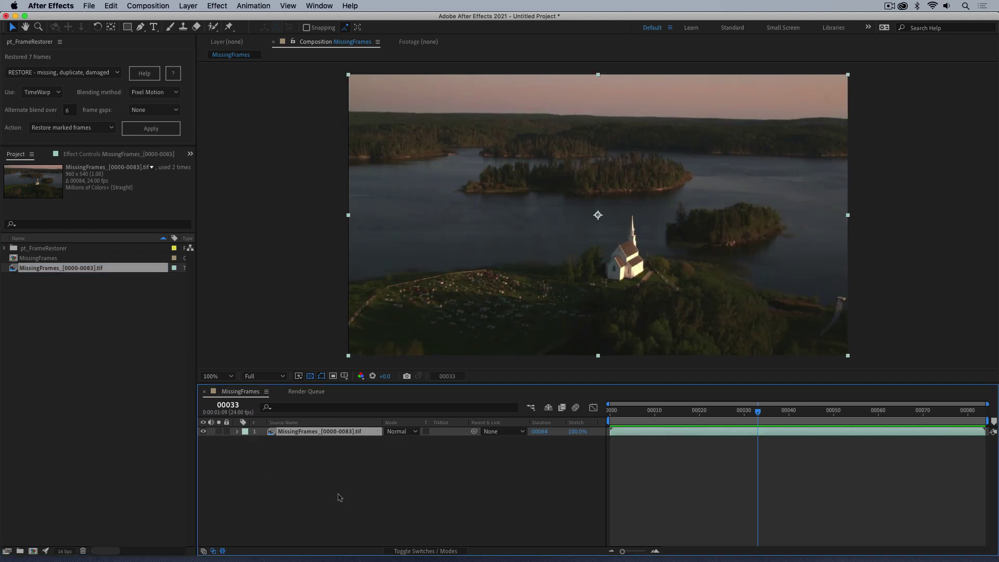
pyautogui.press('space')
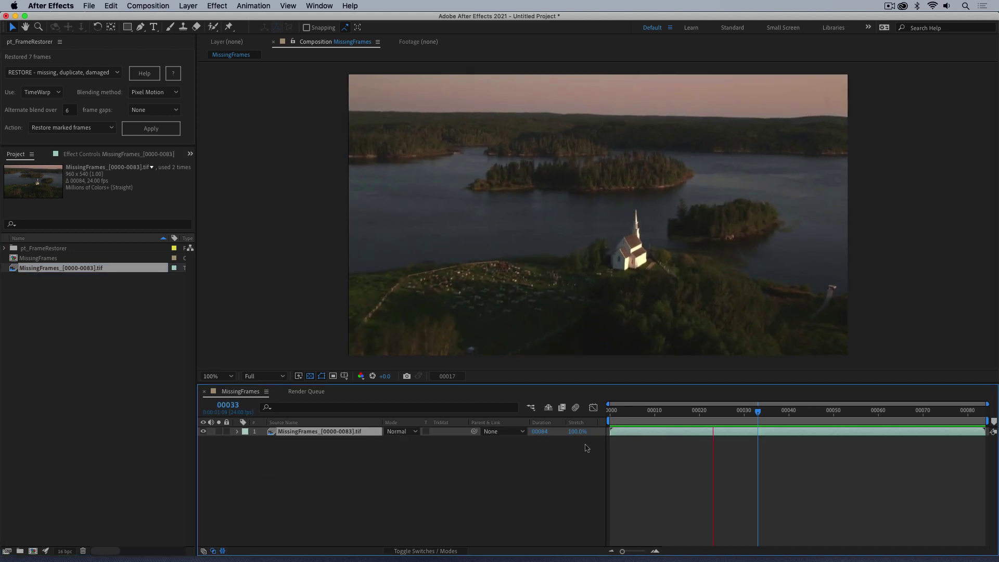
pyautogui.press('space')
# - Apply the "Find & restore frames" action to the fresh MissingFrames layer and preview the composition
pyautogui.click(71, 129)
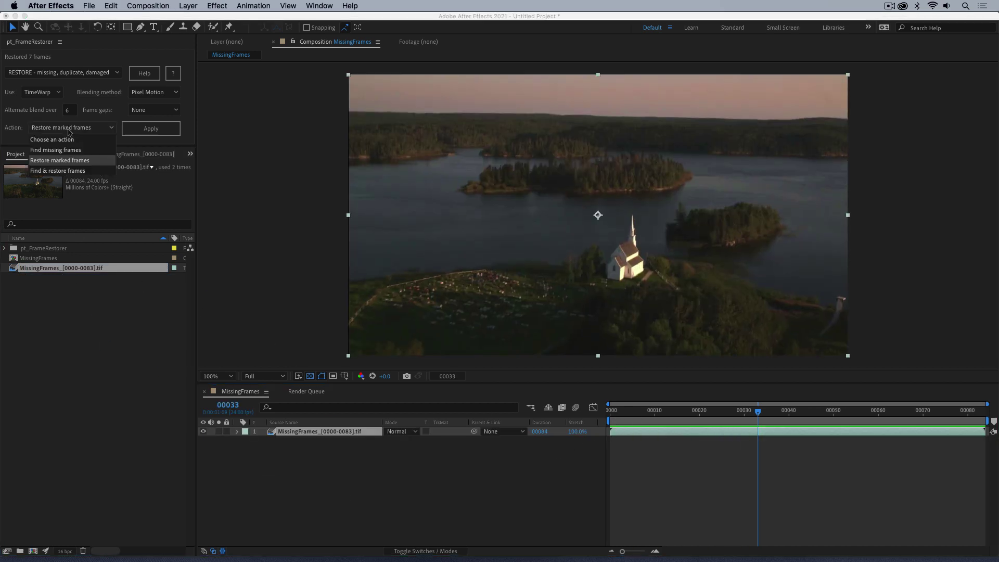
pyautogui.click(70, 174)
pyautogui.click(151, 128)
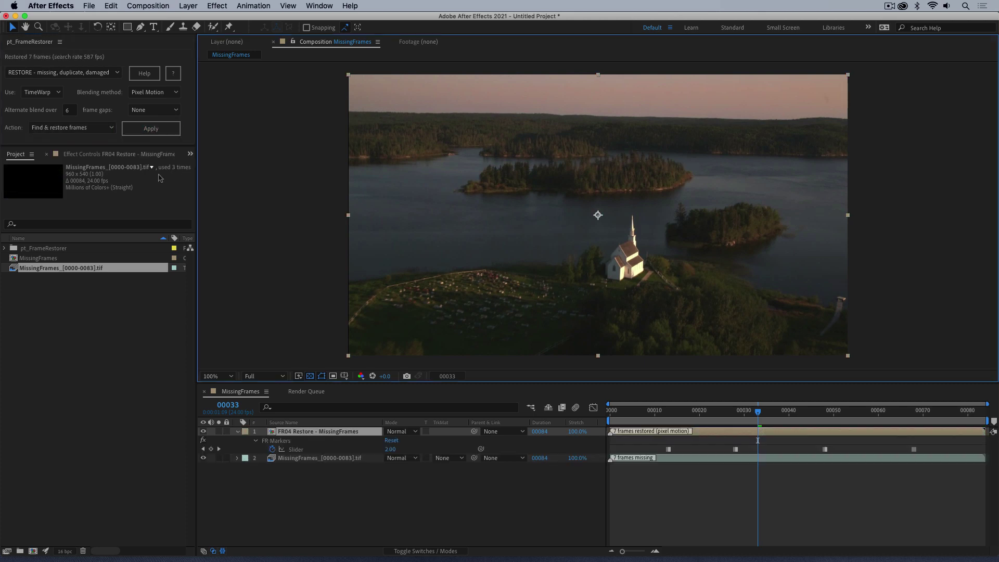
pyautogui.press('space')
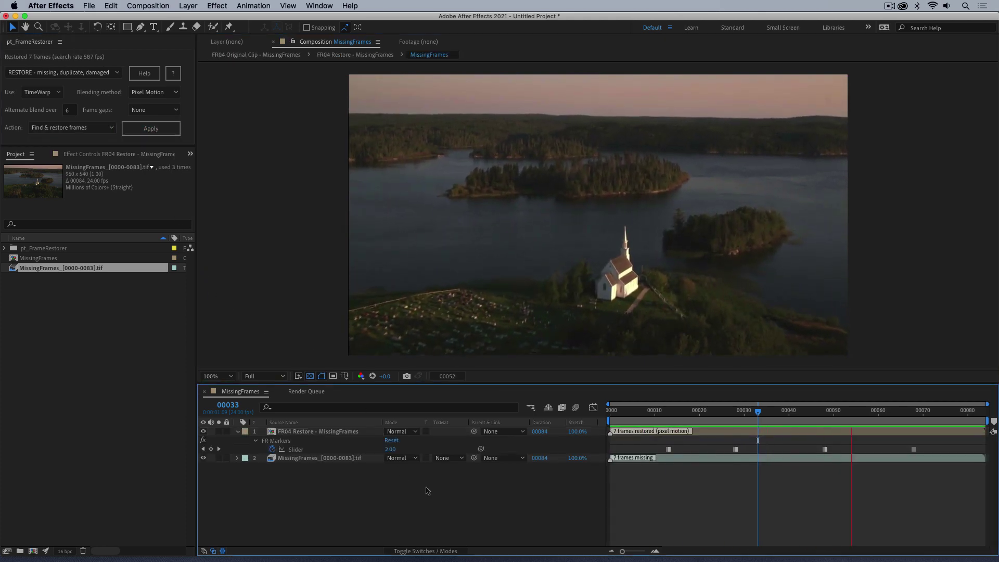
pyautogui.press('space')
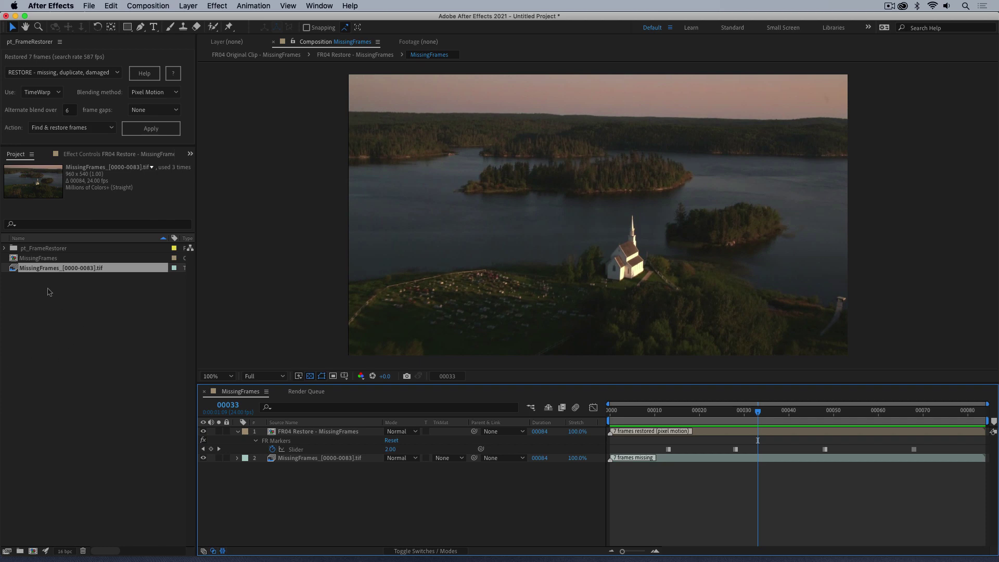
# - Delete the MissingFrames composition and footage from the project and import DuplicateFrames.mov
pyautogui.hotkey('shift', 'Up')
pyautogui.press('Delete')
pyautogui.press('Return')
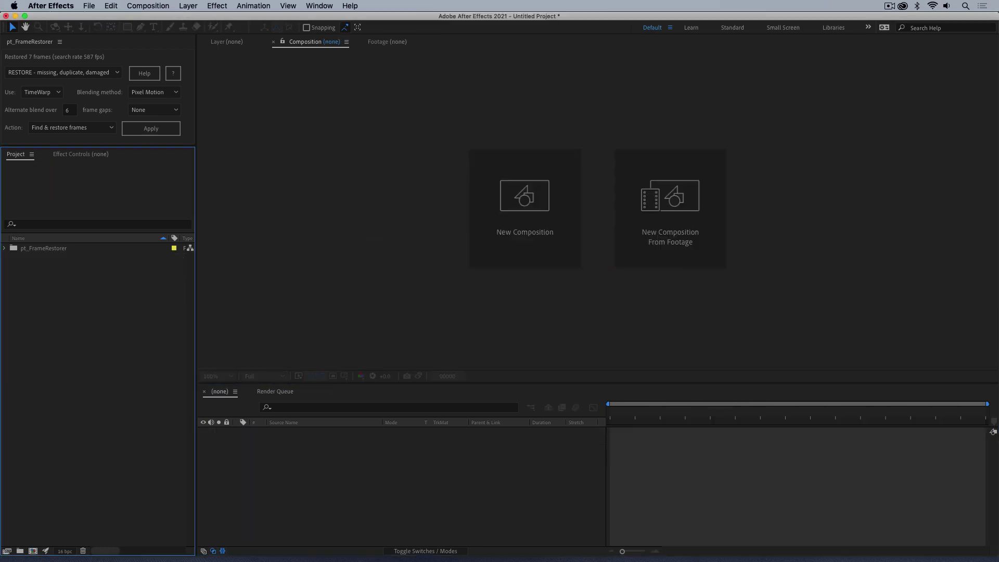
pyautogui.moveTo(2, 283); pyautogui.dragTo(69, 284)
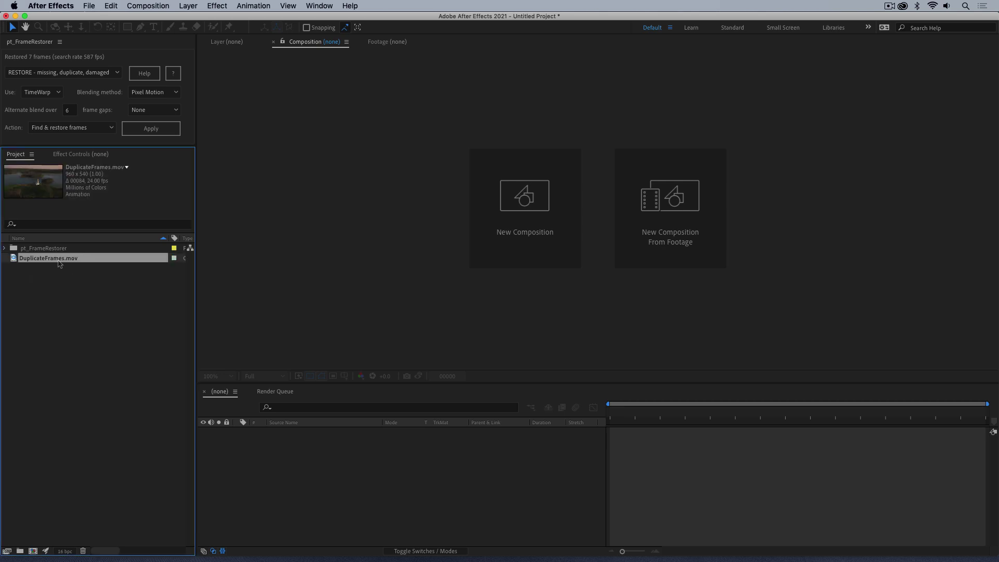
# - Create a new composition from the DuplicateFrames.mov footage and preview its playback
pyautogui.moveTo(75, 473); pyautogui.dragTo(33, 551)
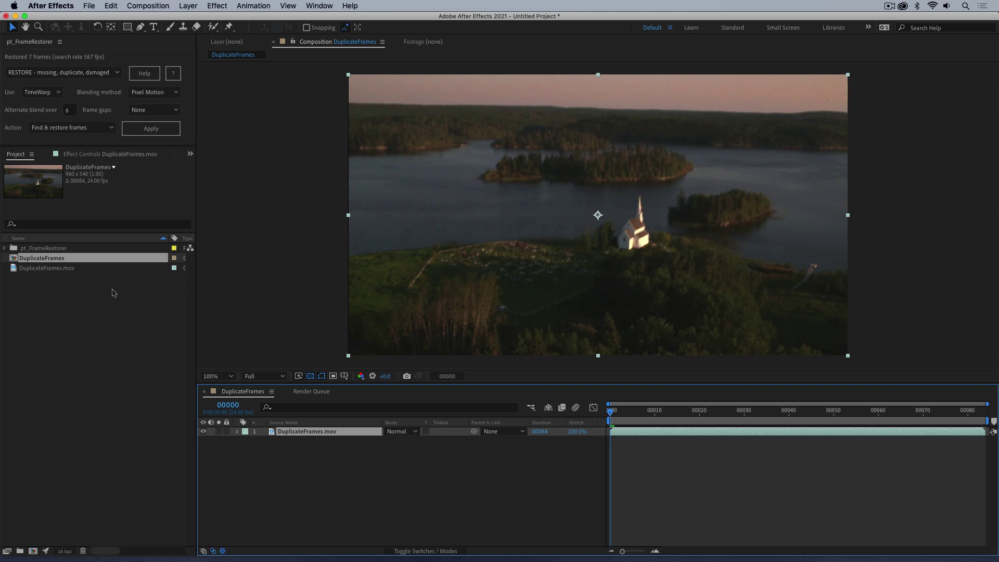
pyautogui.press('space')
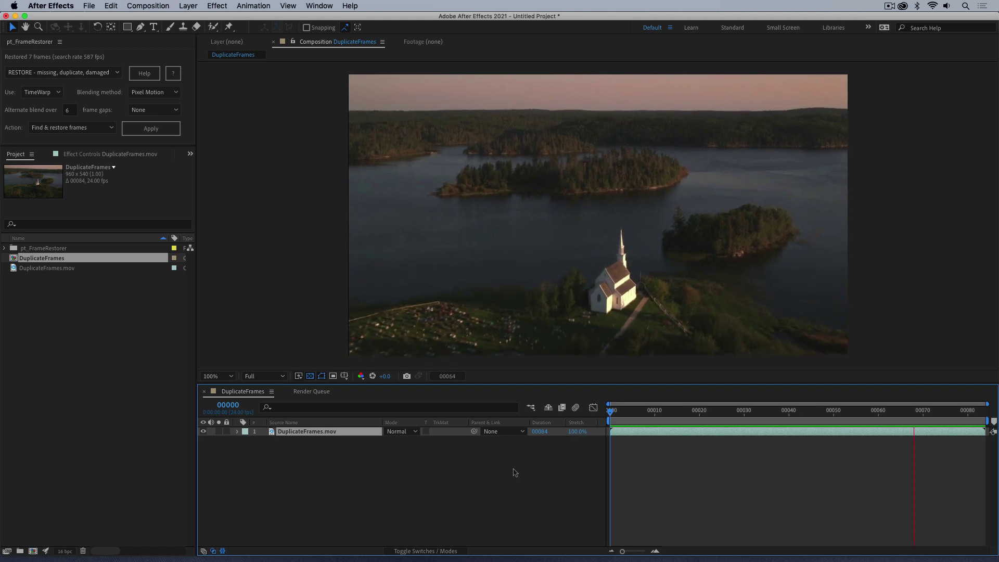
pyautogui.press('space')
# - Step through the DuplicateFrames composition frame by frame around frames 44 to 50 to examine the footage for duplicates
pyautogui.moveTo(745, 413); pyautogui.dragTo(787, 431)
pyautogui.press('space')
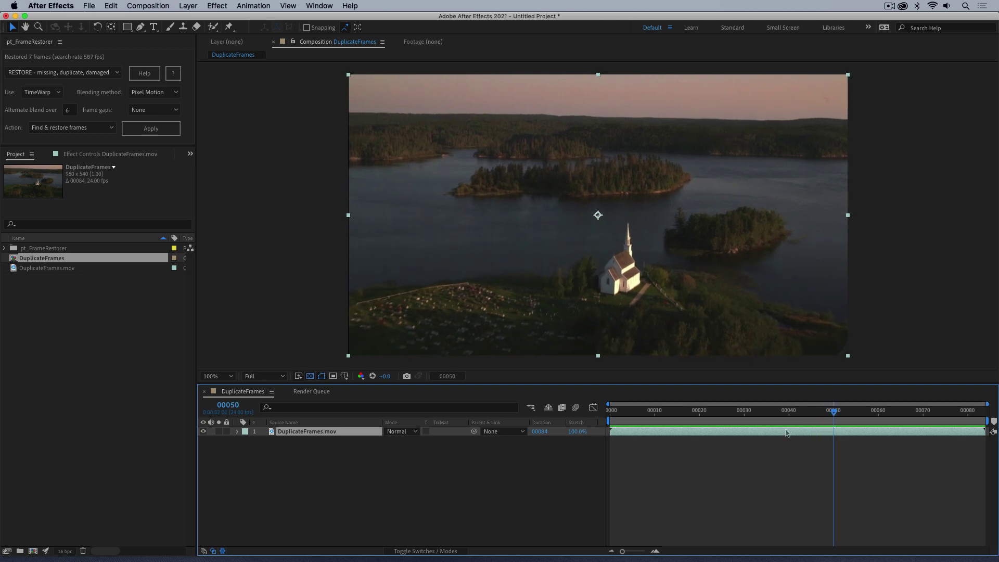
pyautogui.press('pageup')
pyautogui.press('pageup')
pyautogui.press('pageup')
pyautogui.press('pageup')
pyautogui.press('pageup')
pyautogui.press('pageup')
pyautogui.press('pageup')
pyautogui.press('pageup')
pyautogui.press('pageup')
pyautogui.press('pageup')
pyautogui.press('pageup')
pyautogui.moveTo(800, 415)
pyautogui.mouseDown()
pyautogui.moveTo(848, 415)
pyautogui.moveTo(807, 415)
pyautogui.mouseUp()
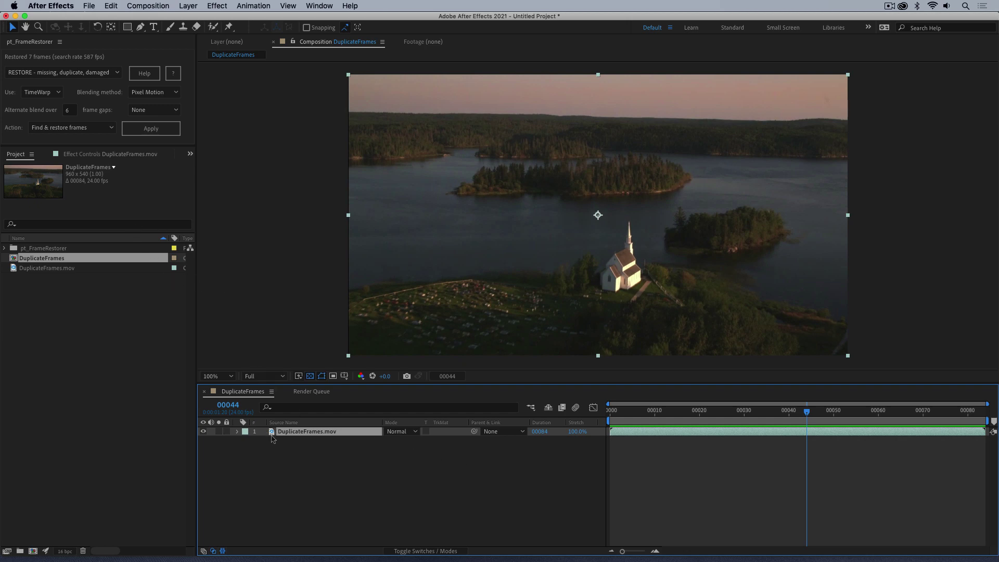
# - Apply the "Find missing frames" action to the DuplicateFrames.mov layer
pyautogui.click(78, 129)
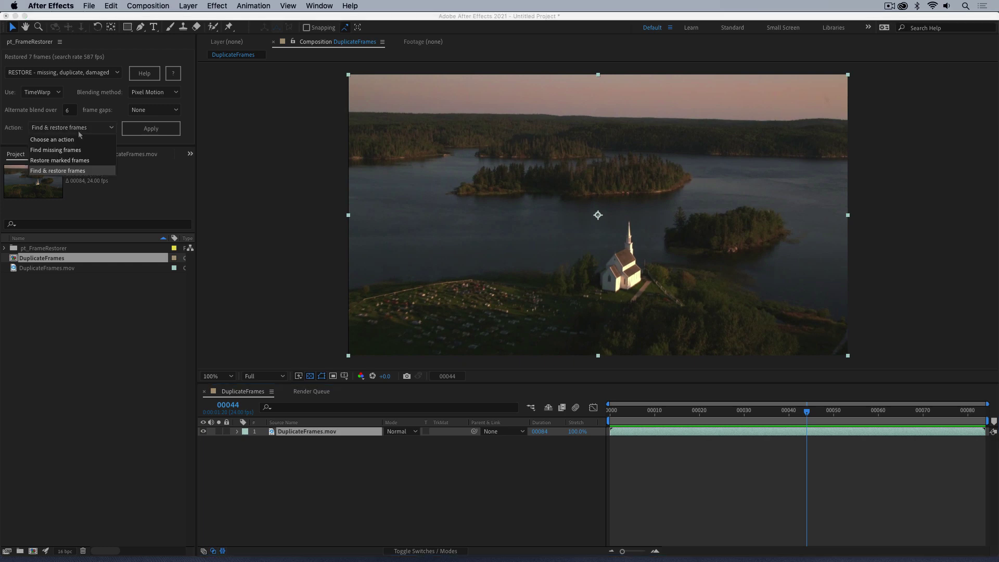
pyautogui.click(79, 154)
pyautogui.click(151, 129)
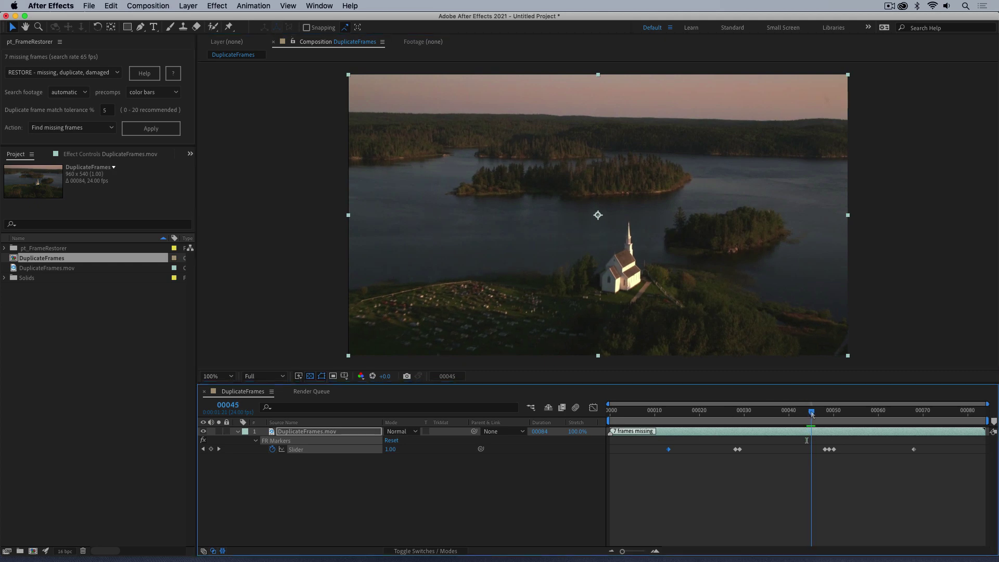
# - Step frame by frame past the marker keyframes between frames 45 and 71 to examine the marked duplicate frames
pyautogui.press('pagedown')
pyautogui.press('pagedown')
pyautogui.press('pagedown')
pyautogui.press('pagedown')
pyautogui.press('pagedown')
pyautogui.press('pagedown')
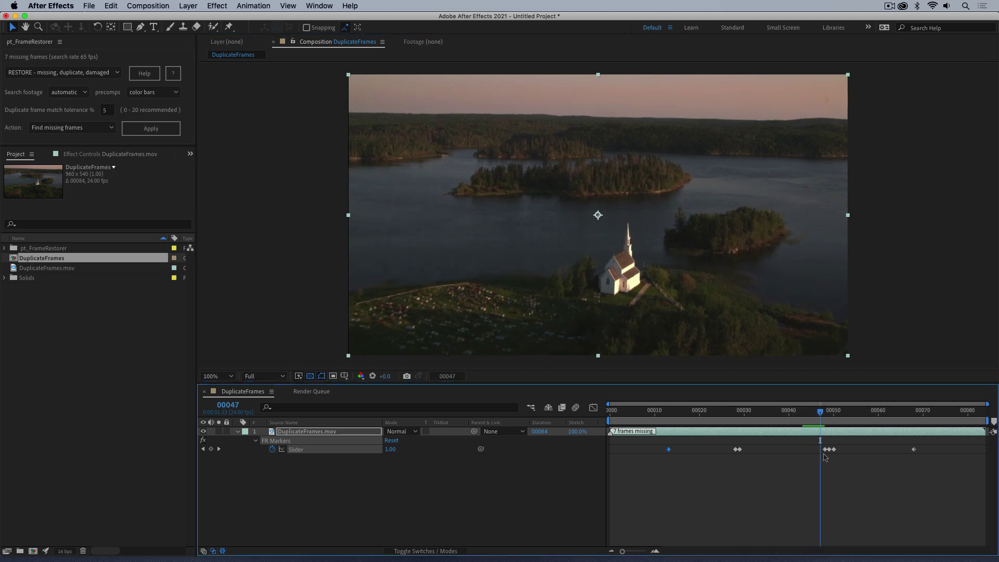
pyautogui.press('pagedown')
pyautogui.press('pagedown')
pyautogui.press('pagedown')
pyautogui.press('pagedown')
pyautogui.press('pagedown')
pyautogui.press('pagedown')
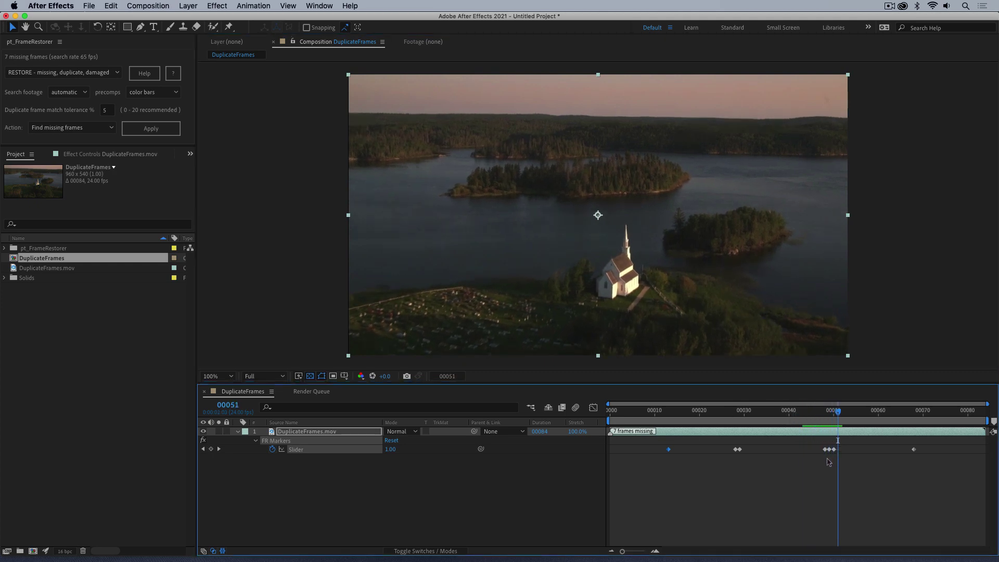
pyautogui.hotkey('shift', 'pagedown')
pyautogui.press('pagedown')
pyautogui.press('pagedown')
pyautogui.press('pagedown')
pyautogui.press('pagedown')
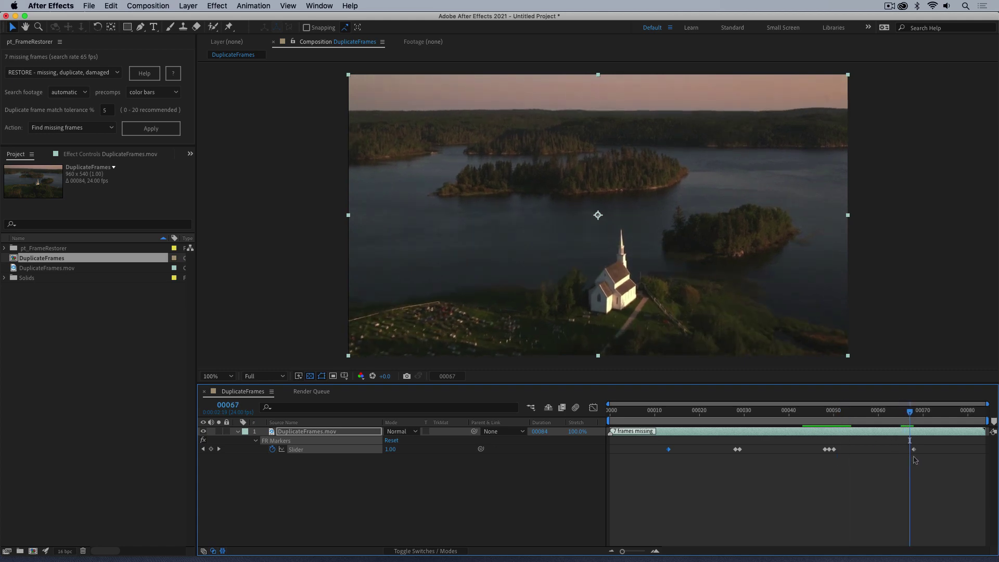
pyautogui.press('pagedown')
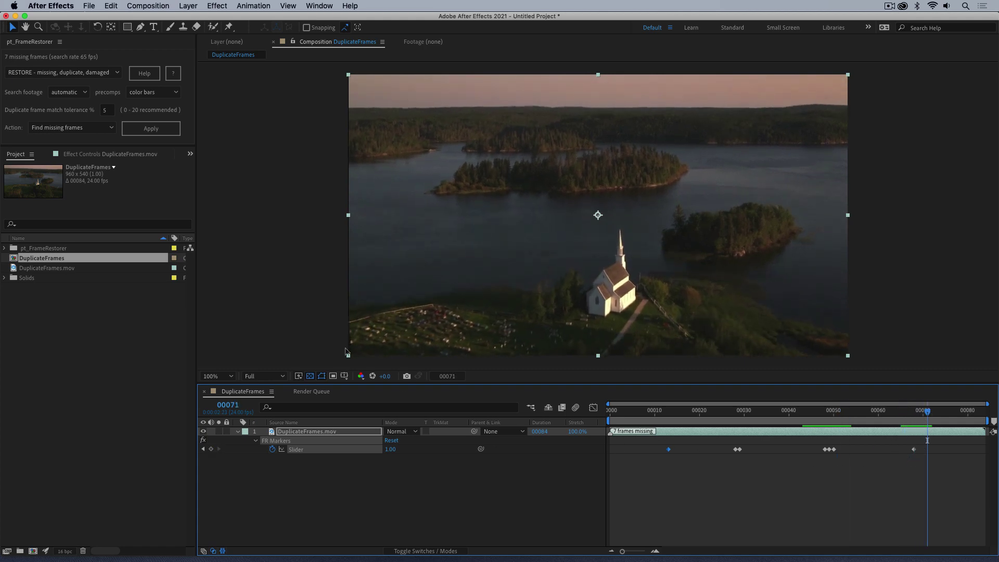
# - Apply the "Restore marked frames" action to the DuplicateFrames.mov layer and preview the restored footage
pyautogui.click(78, 129)
pyautogui.click(75, 160)
pyautogui.click(149, 129)
pyautogui.press('space')
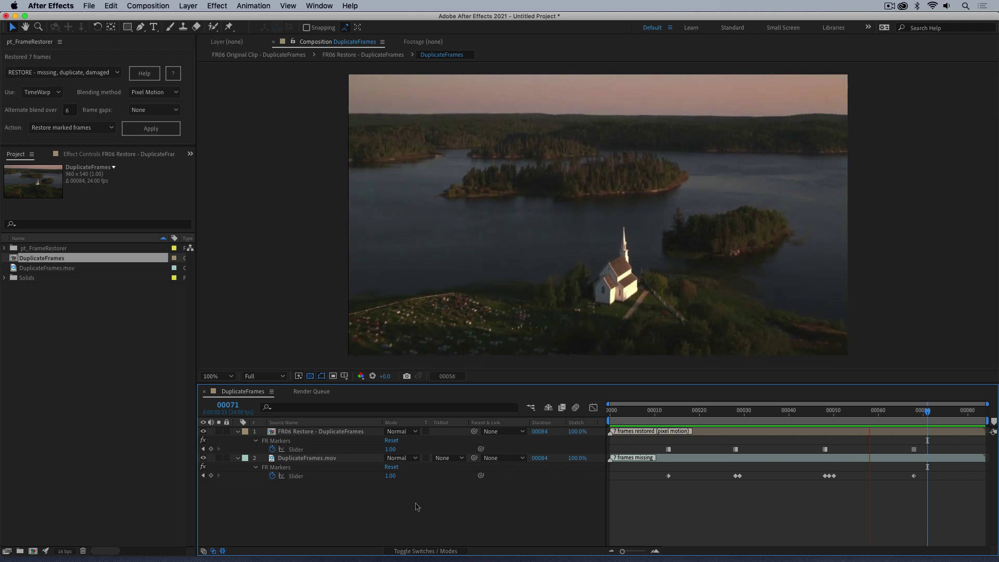
pyautogui.press('space')
# - Delete the DuplicateFrames composition from the project and import the MissingFrames_[0000-0083].tif sequence
pyautogui.click(42, 284)
pyautogui.click(40, 258)
pyautogui.press('Delete')
pyautogui.press('Return')
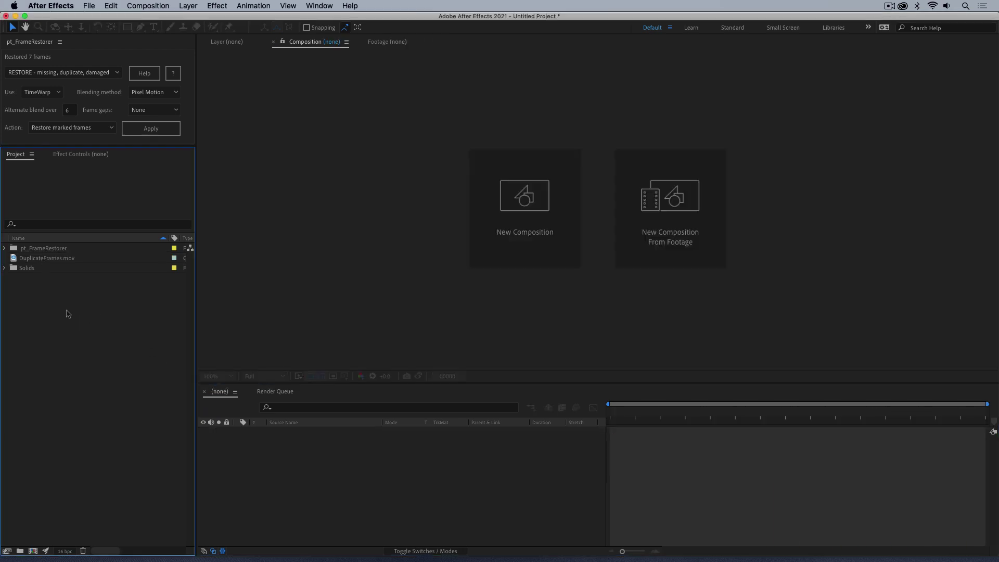
pyautogui.moveTo(83, 373); pyautogui.dragTo(92, 331)
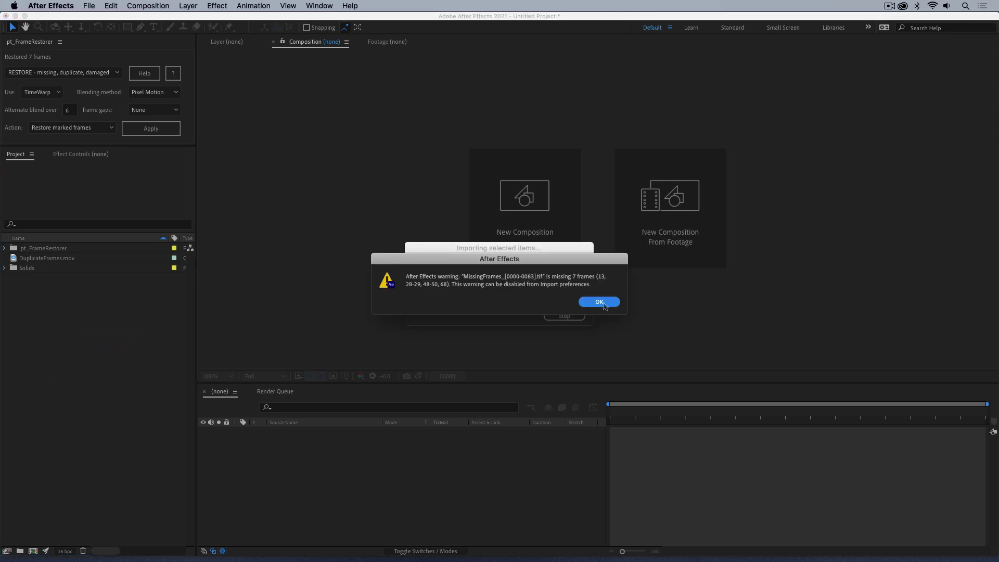
pyautogui.click(599, 302)
# - Apply the "Find & restore frames" action to the DuplicateFrames.mov and MissingFrames_[0000-0083].tif footage items together
pyautogui.click(79, 131)
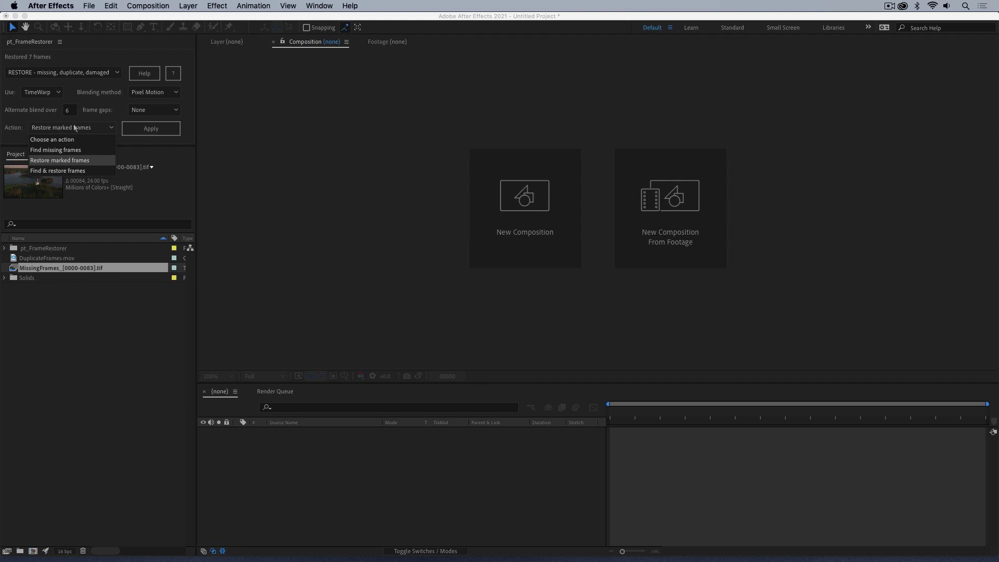
pyautogui.click(75, 169)
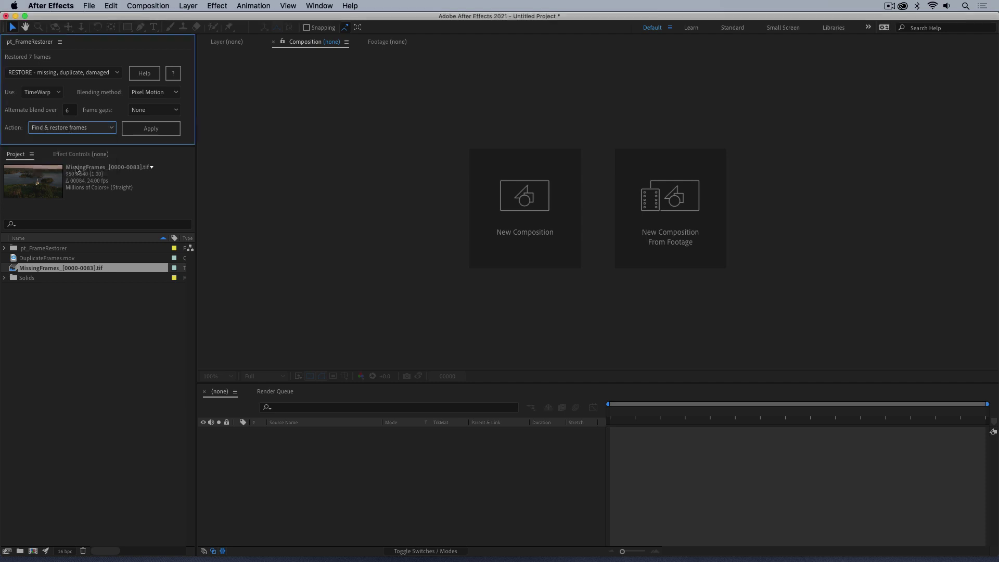
pyautogui.click(58, 261)
pyautogui.keyDown('shift'); pyautogui.click(62, 269); pyautogui.keyUp('shift')
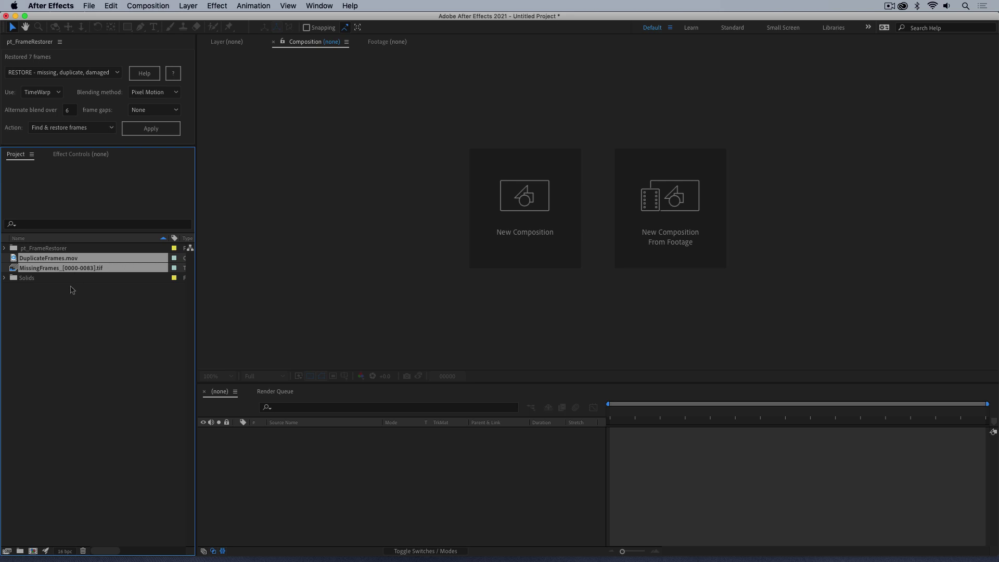
pyautogui.click(150, 128)
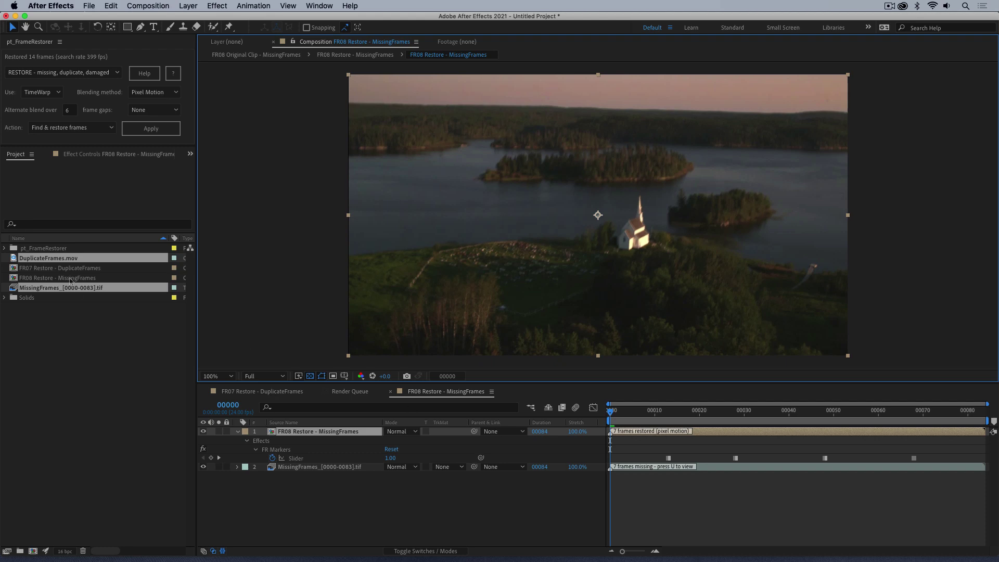
# - Open the FR07 Restore - DuplicateFrames composition and preview it
pyautogui.doubleClick(63, 268)
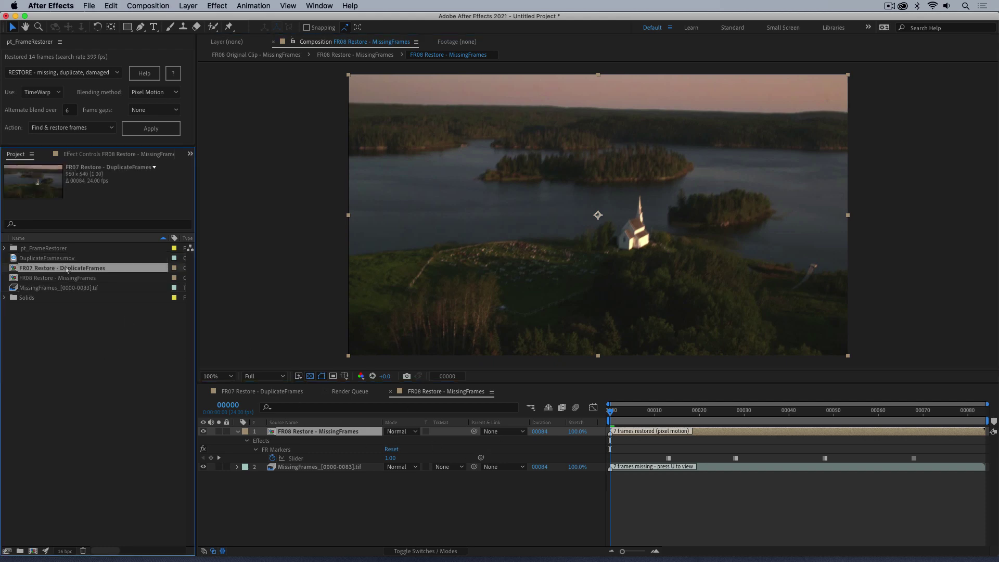
pyautogui.press('space')
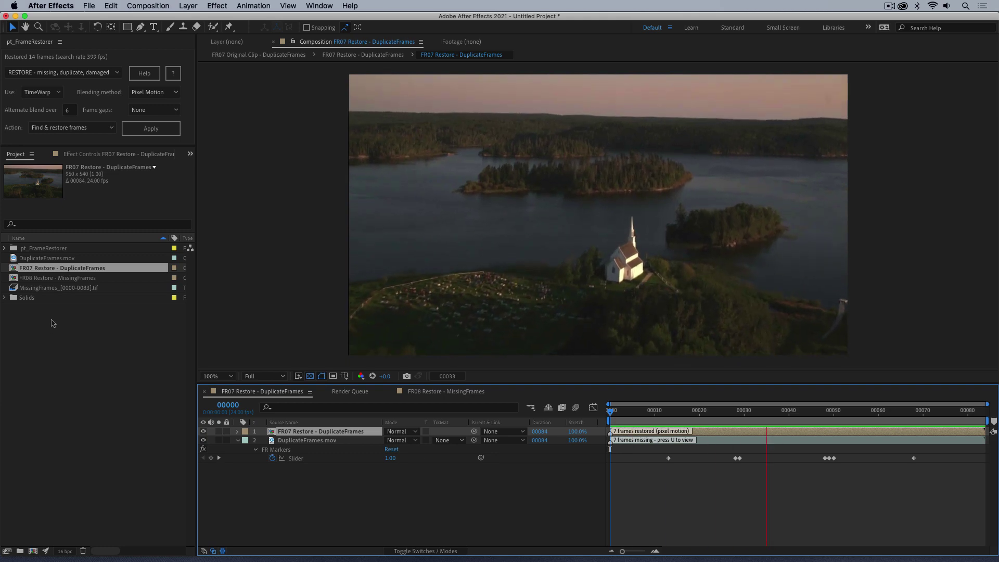
pyautogui.press('space')
# - Delete the FR07 Restore - DuplicateFrames and FR08 Restore - MissingFrames compositions from the project
pyautogui.keyDown('shift'); pyautogui.click(57, 278); pyautogui.keyUp('shift')
pyautogui.press('Delete')
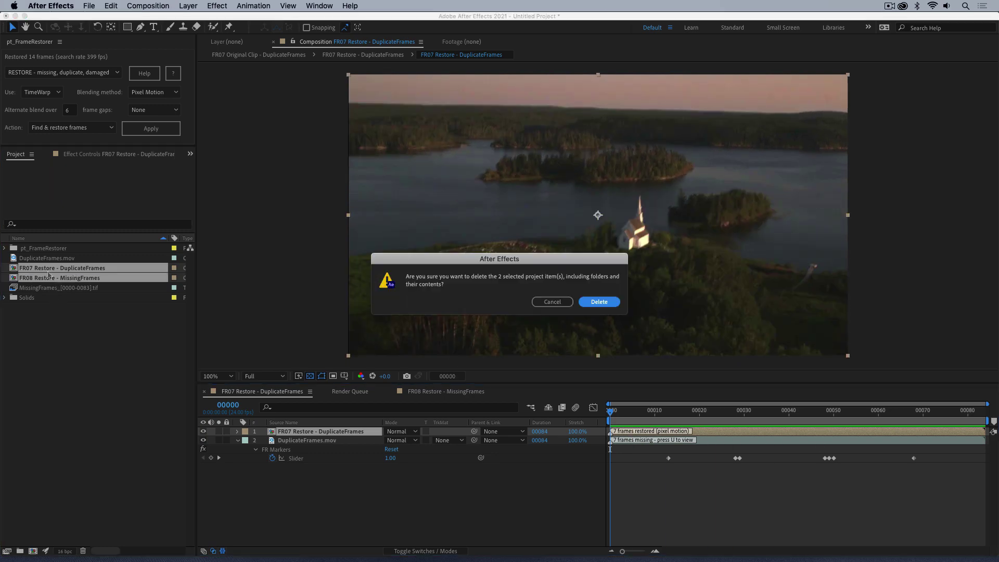
pyautogui.press('Return')
# - Create a single composition from DuplicateFrames.mov and MissingFrames_[0000-0083].tif, using the dimensions of DuplicateFrames.mov
pyautogui.click(47, 259)
pyautogui.keyDown('shift'); pyautogui.click(48, 269); pyautogui.keyUp('shift')
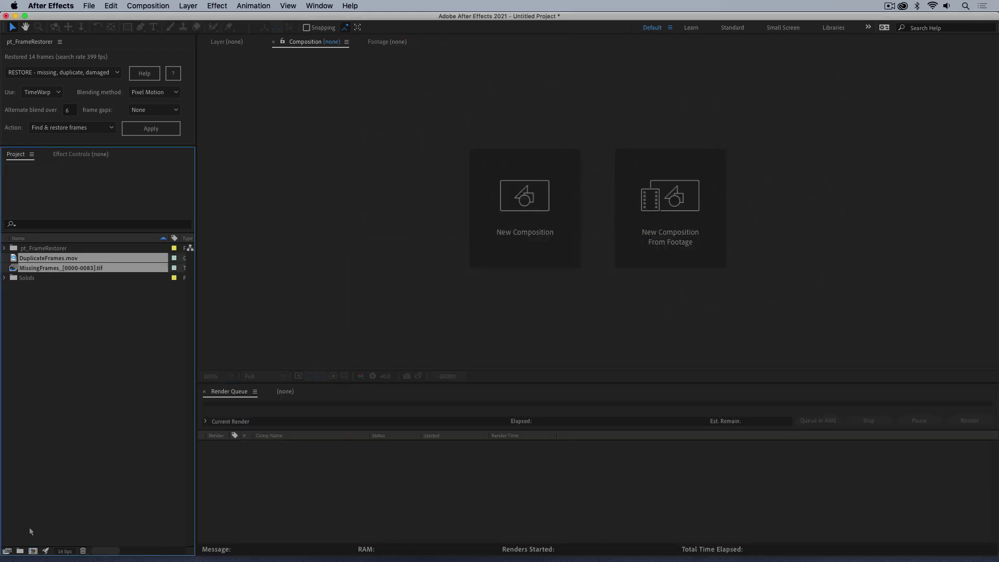
pyautogui.moveTo(44, 269); pyautogui.dragTo(41, 550)
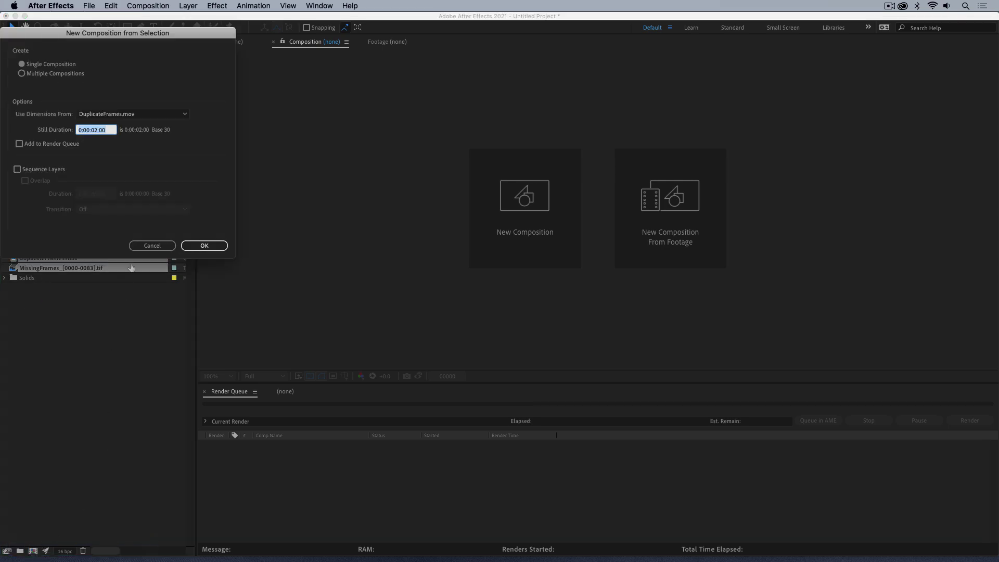
pyautogui.click(205, 245)
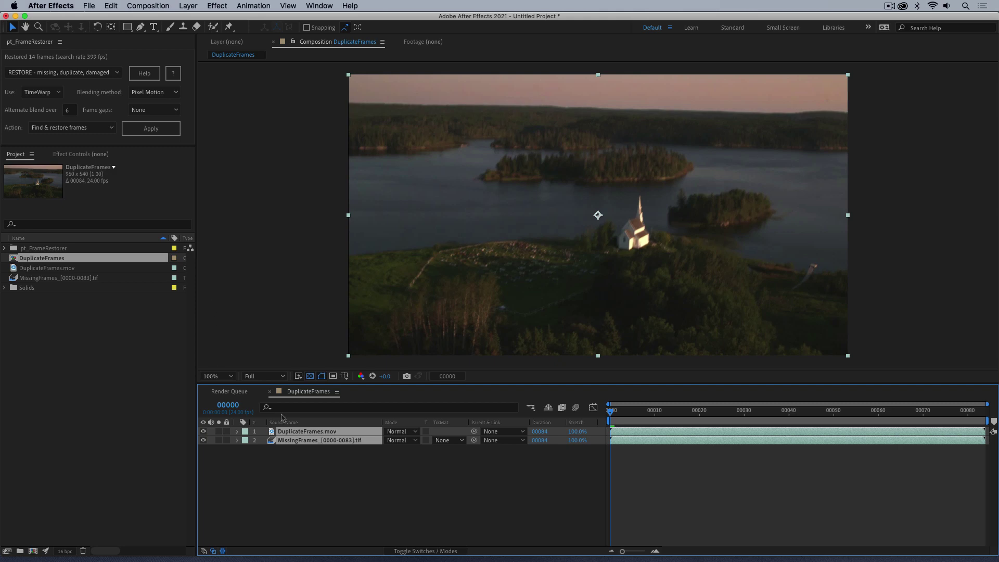
# - Apply the "Find & restore frames" action to both layers of the DuplicateFrames composition and preview the result
pyautogui.click(151, 129)
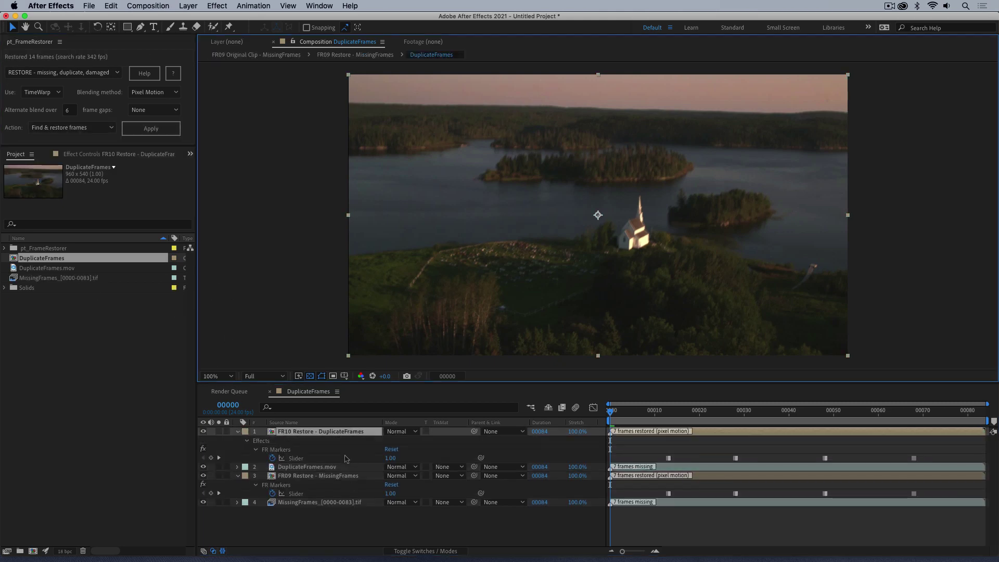
pyautogui.press('space')
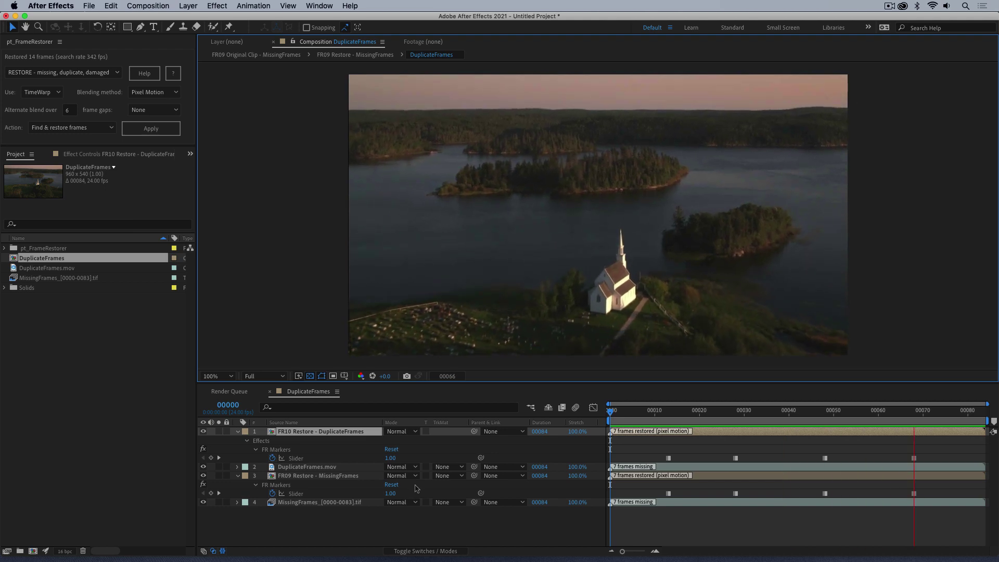
pyautogui.press('space')
# - Delete the DuplicateFrames composition and both footage items from the project
pyautogui.keyDown('shift'); pyautogui.click(61, 278); pyautogui.keyUp('shift')
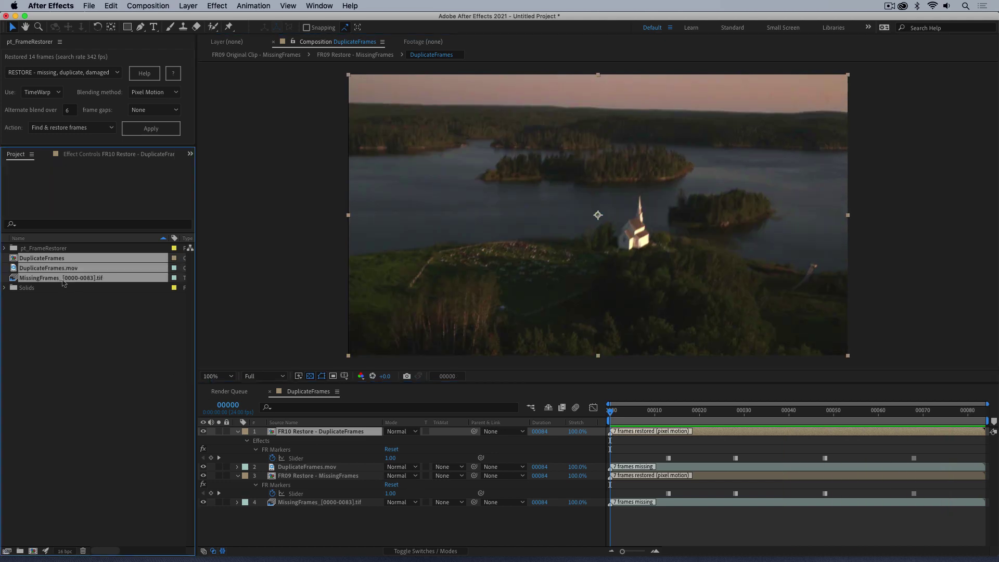
pyautogui.press('Delete')
pyautogui.press('Return')
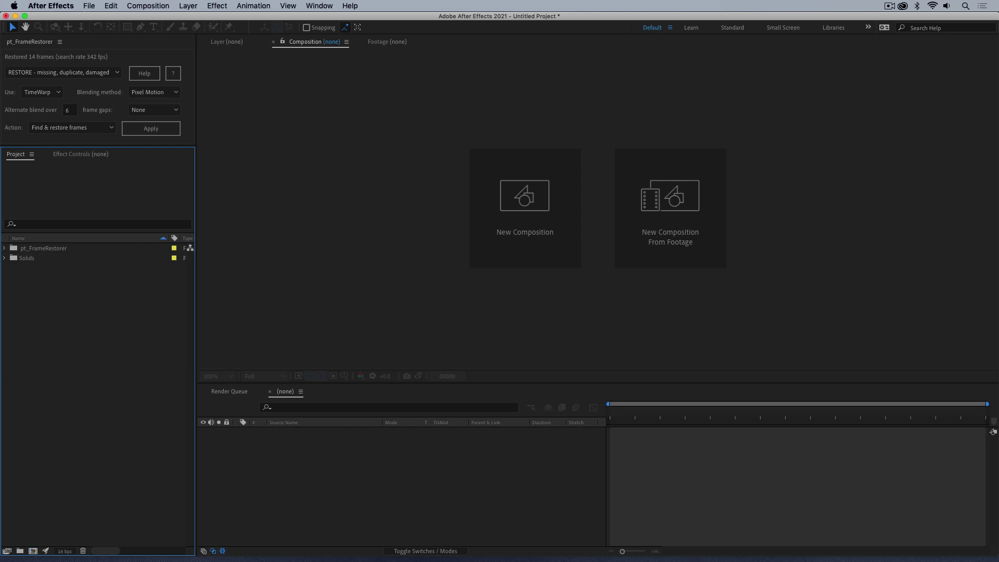
# - Import the MissingFrames_[0000-0083].tif sequence and create a new composition from it
pyautogui.moveTo(3, 317); pyautogui.dragTo(107, 312)
pyautogui.click(598, 302)
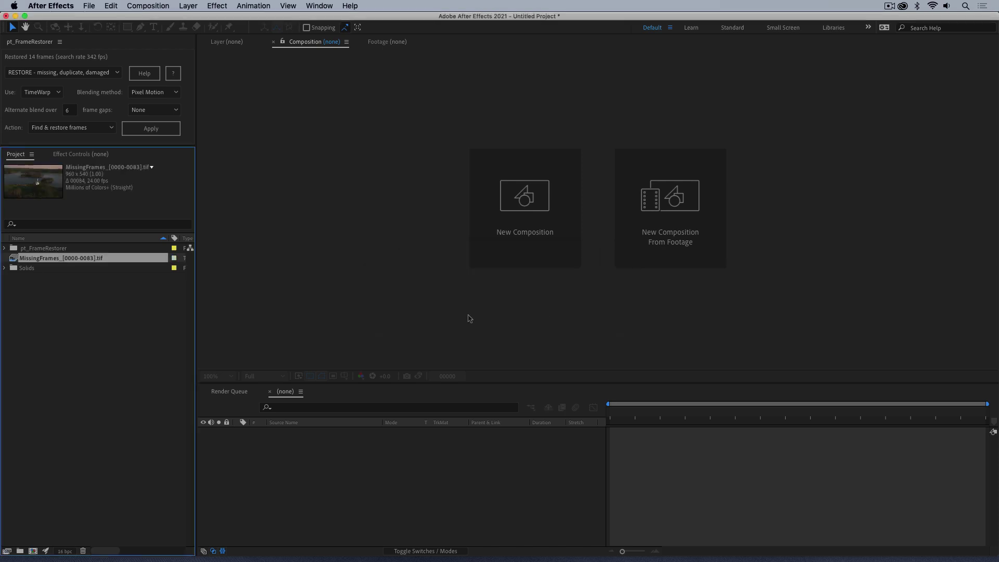
pyautogui.moveTo(53, 390); pyautogui.dragTo(33, 551)
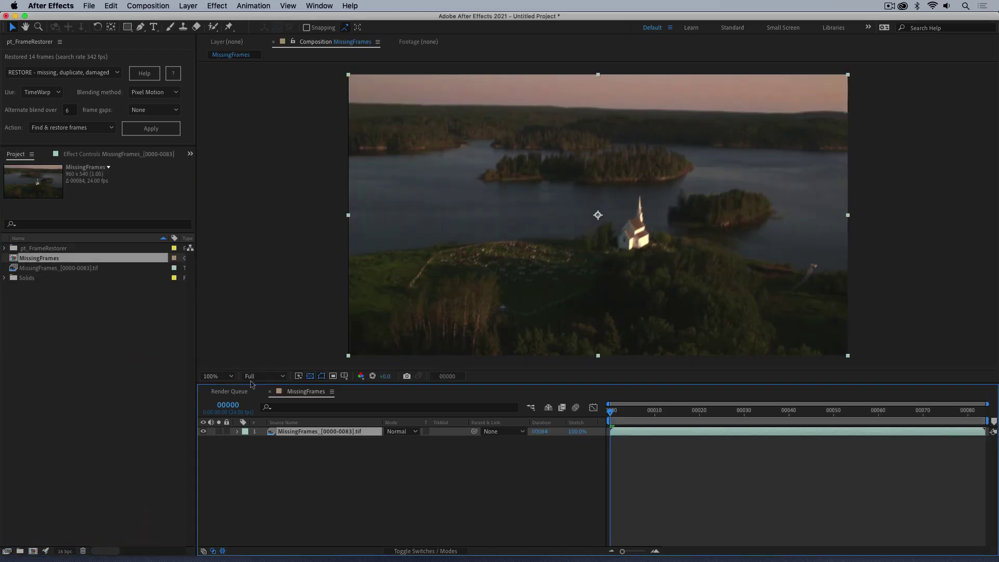
# - Apply the "Find missing frames" action to the MissingFrames_[0000-0083].tif layer and reveal its FR Markers keyframes
pyautogui.click(78, 128)
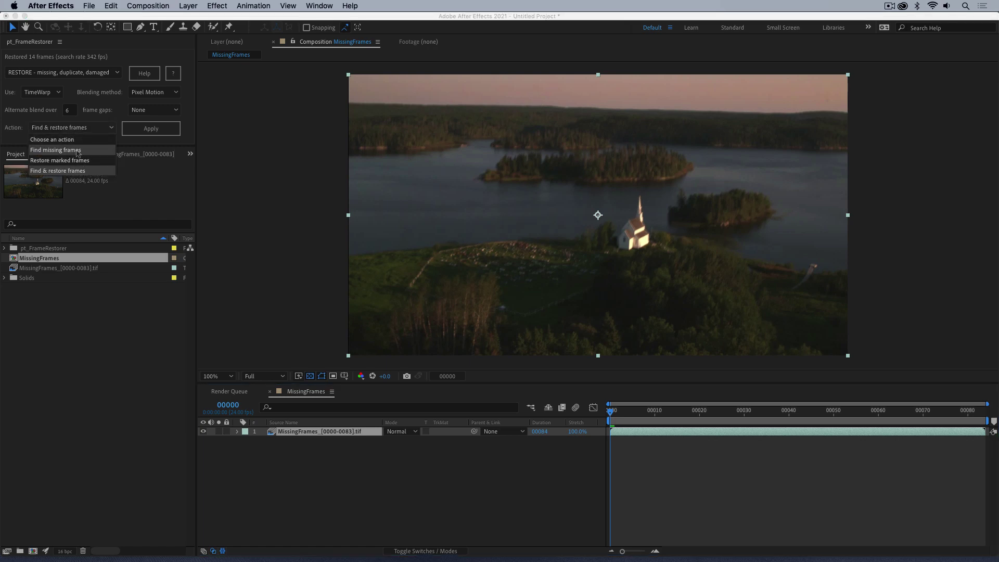
pyautogui.click(81, 154)
pyautogui.click(140, 134)
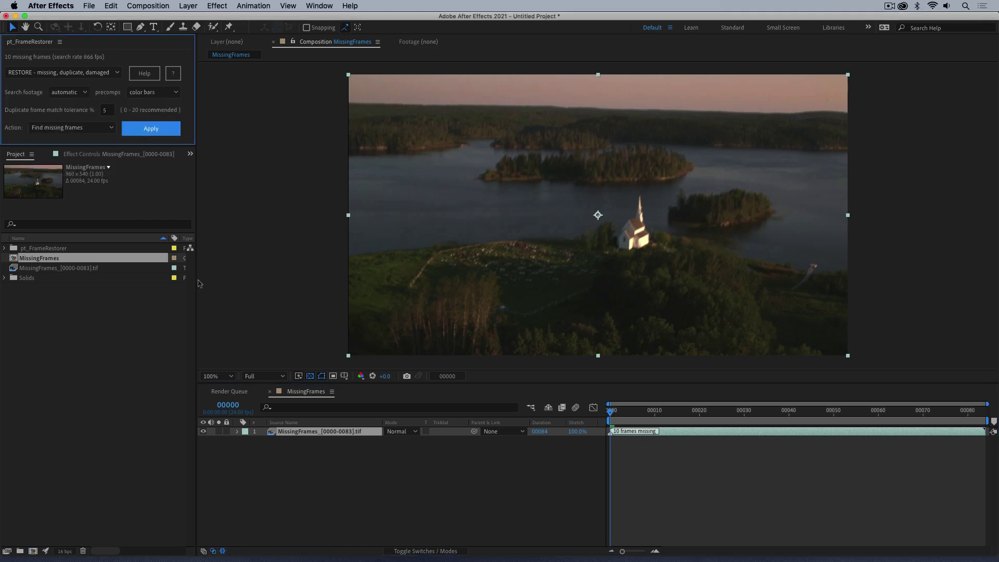
pyautogui.click(373, 490)
pyautogui.click(317, 432)
pyautogui.press('u')
# - Preview the MissingFrames composition and move through the marked frames to frame 50
pyautogui.press('space')
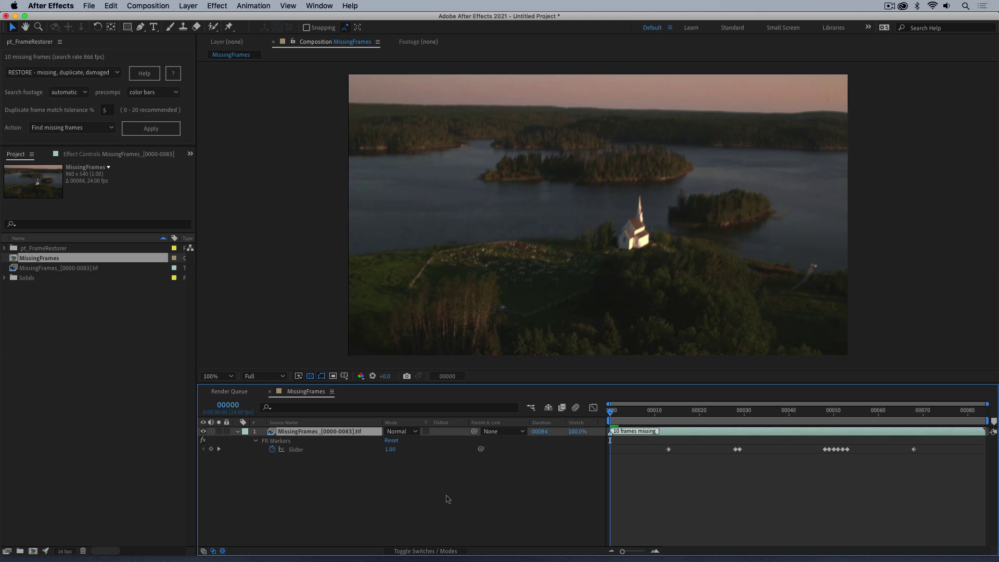
pyautogui.press('space')
pyautogui.moveTo(724, 423); pyautogui.dragTo(834, 456)
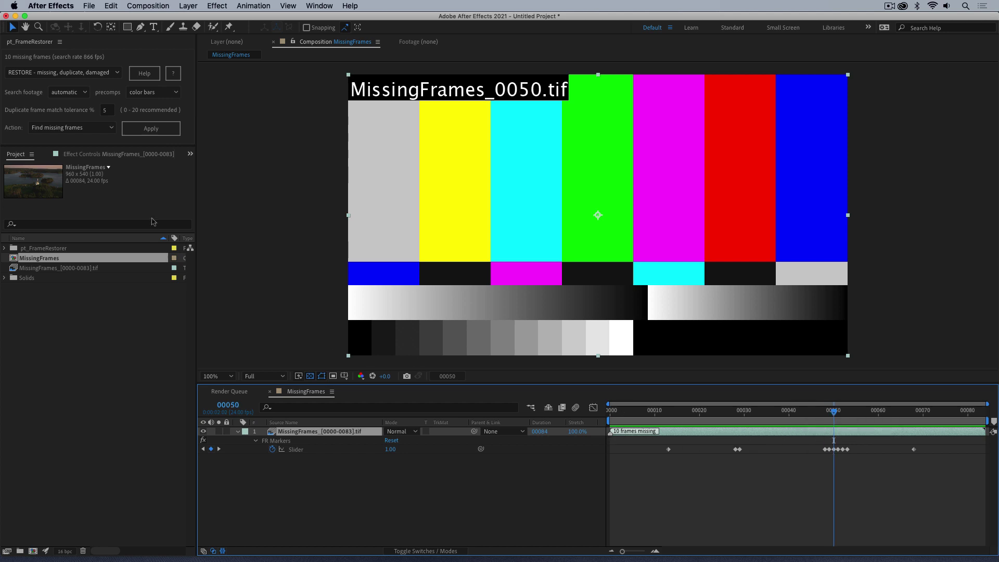
# - Apply the "Restore marked frames" action to the MissingFrames_[0000-0083].tif layer
pyautogui.click(84, 128)
pyautogui.click(83, 161)
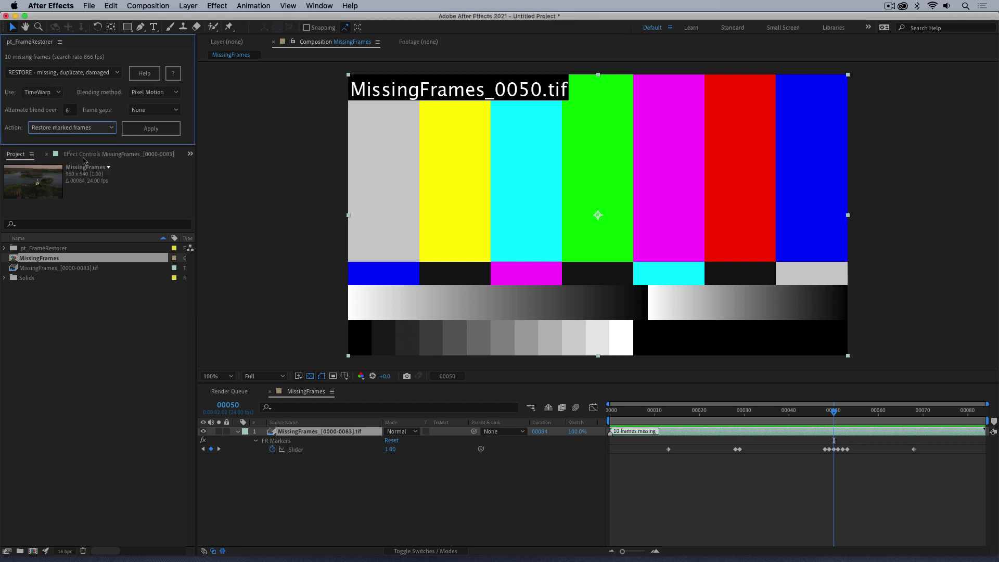
pyautogui.click(151, 128)
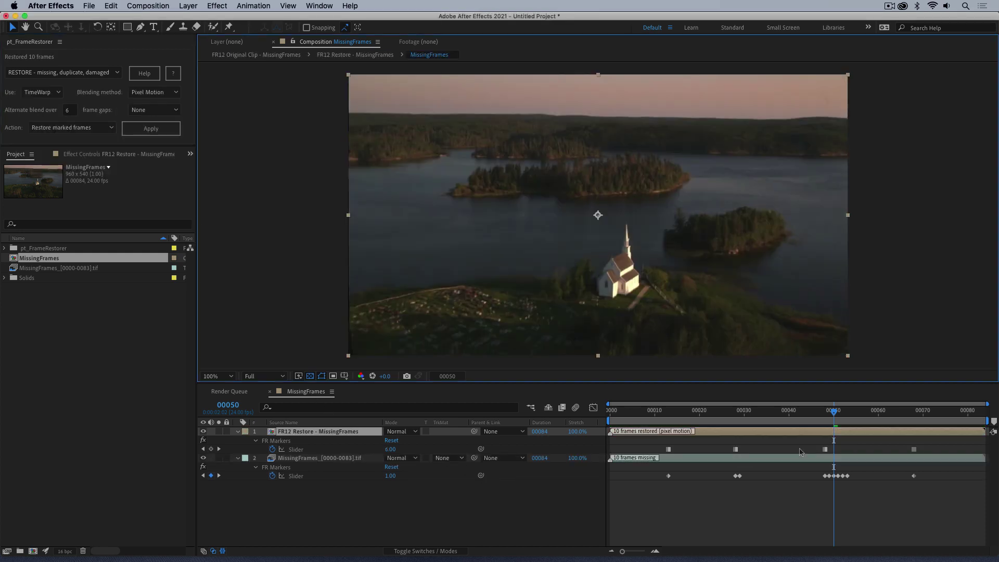
# - Check the restored frames around frame 50 and preview the MissingFrames composition
pyautogui.moveTo(838, 419)
pyautogui.mouseDown()
pyautogui.moveTo(859, 419)
pyautogui.moveTo(815, 424)
pyautogui.moveTo(847, 415)
pyautogui.moveTo(836, 420)
pyautogui.mouseUp()
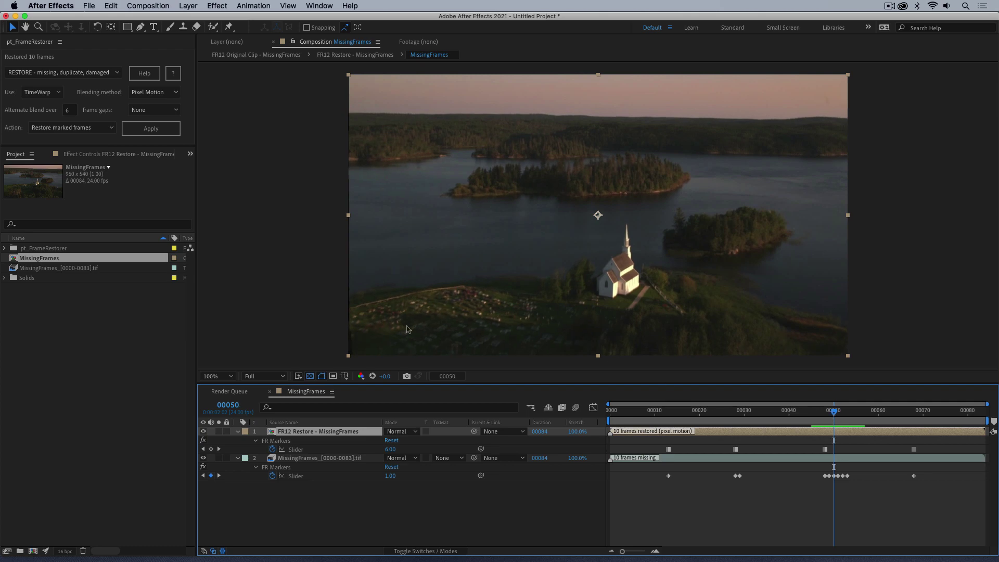
pyautogui.press('space')
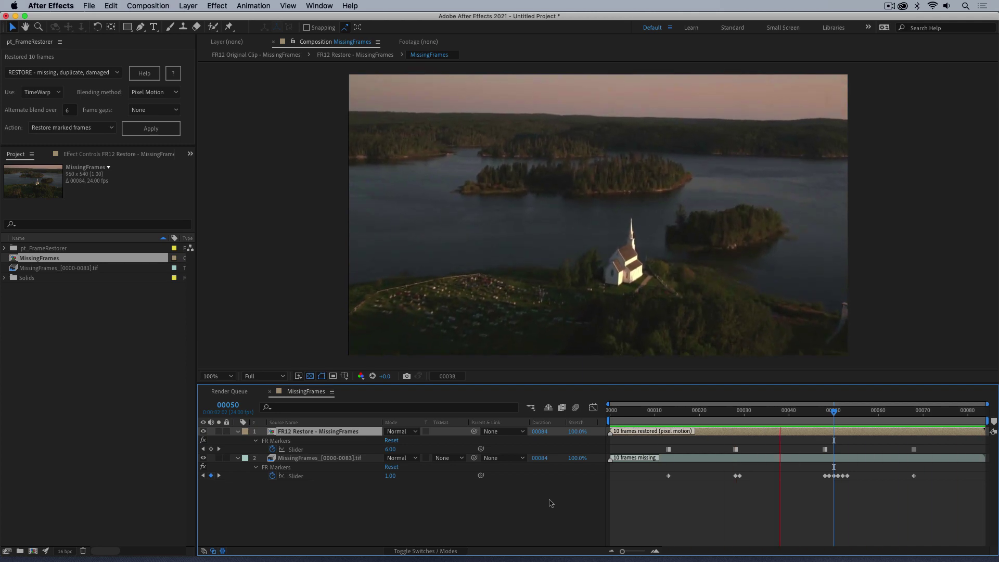
pyautogui.press('space')
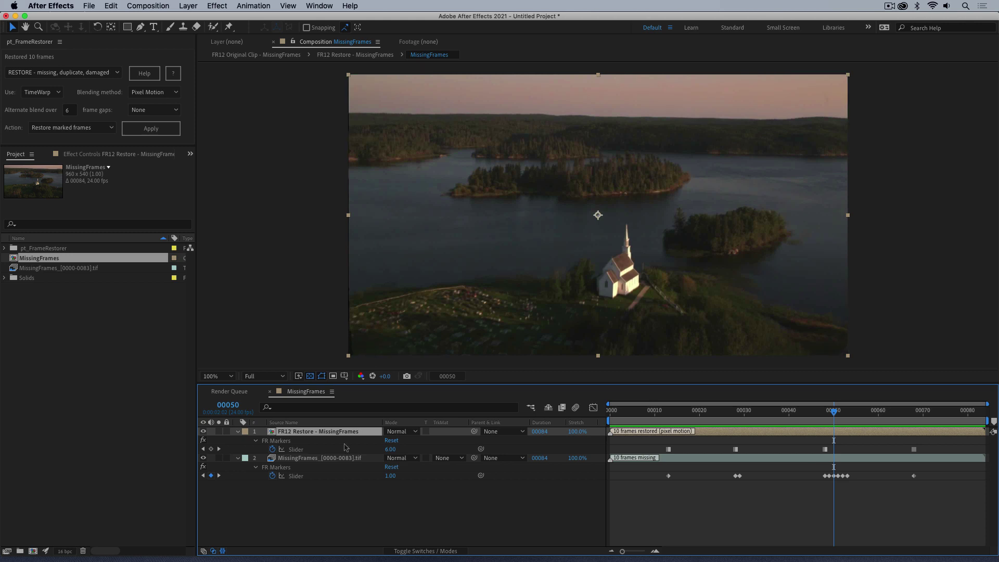
# - Delete the FR12 Restore layer and restore the marked frames again with Frame Mix as the alternate blend over 6 frame gaps
pyautogui.press('Delete')
pyautogui.click(324, 432)
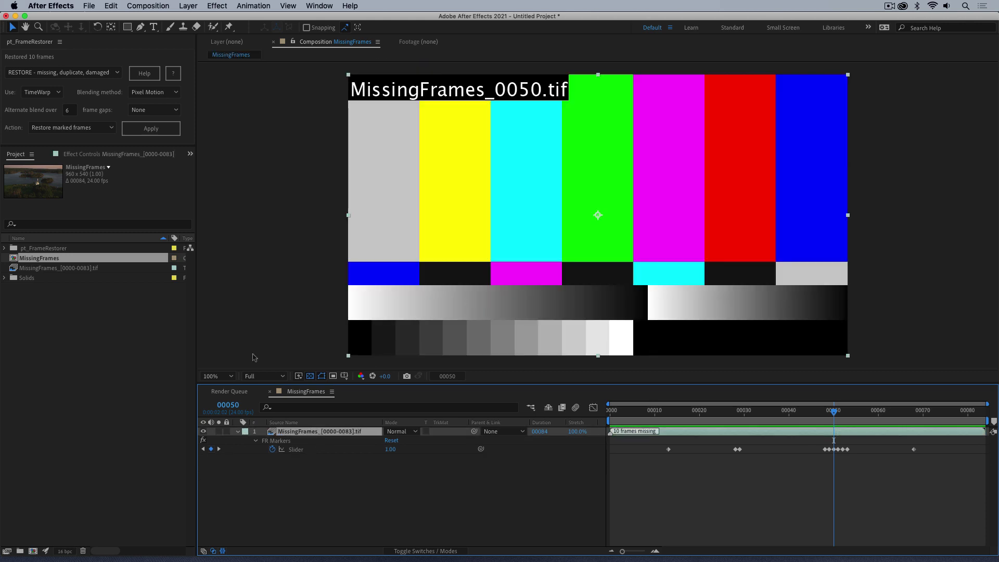
pyautogui.click(69, 112)
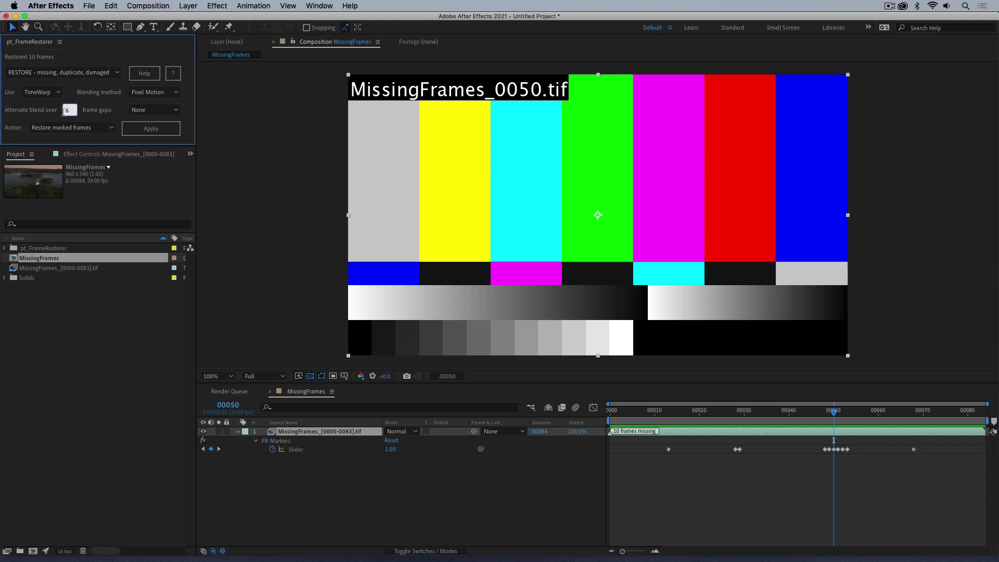
pyautogui.click(147, 111)
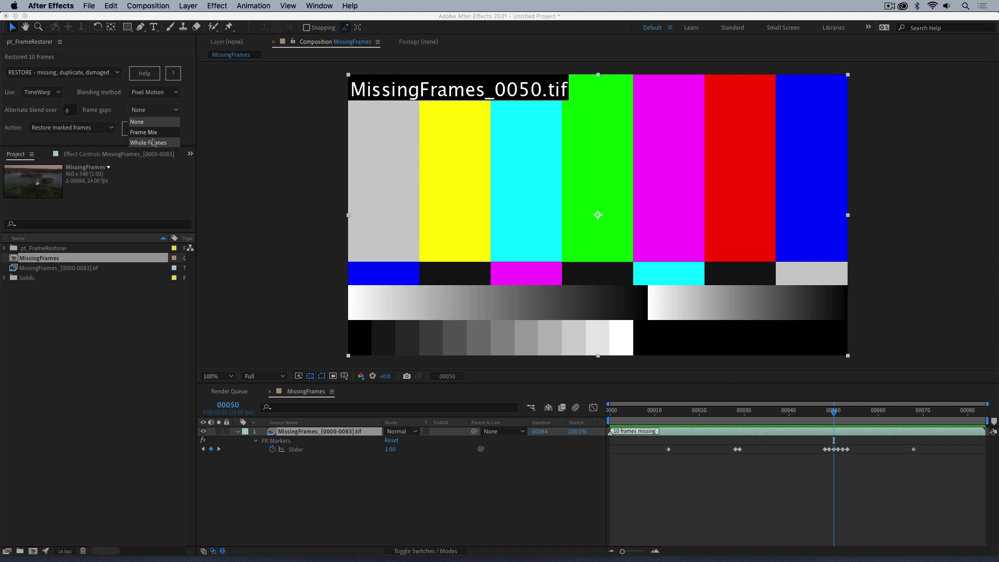
pyautogui.click(151, 133)
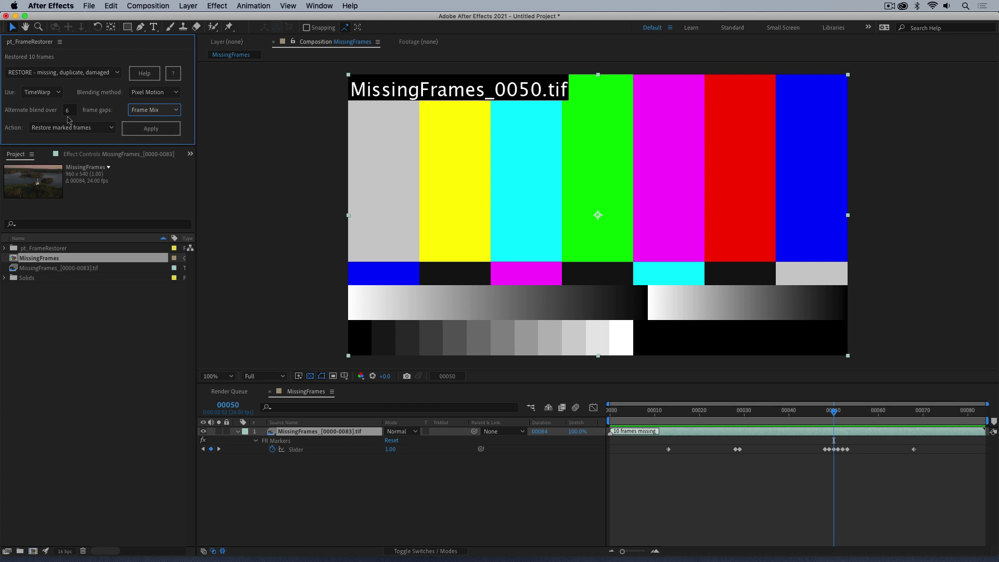
pyautogui.click(148, 131)
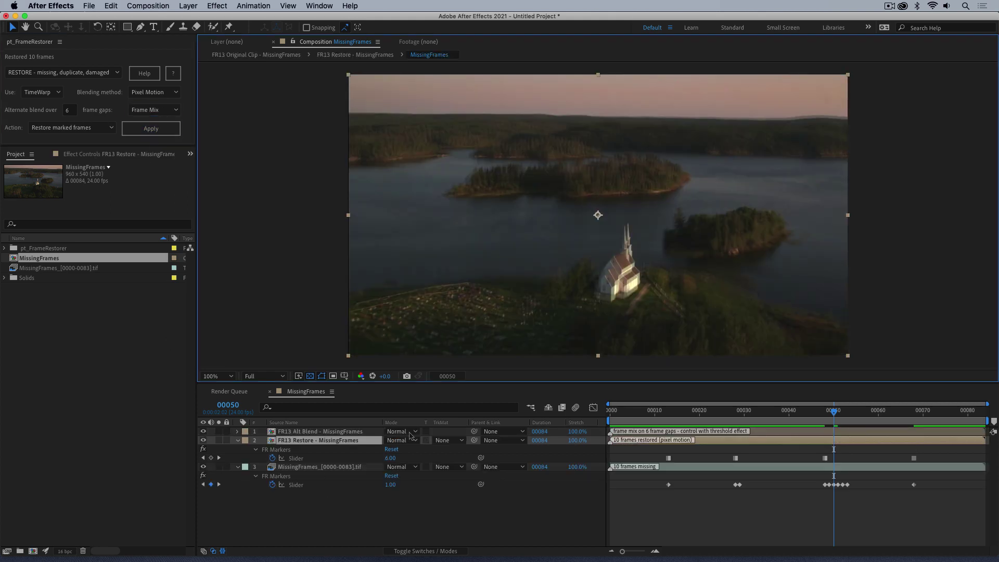
# - Hide the FR13 Alt Blend layer, preview the composition to compare the two blends, and show the layer again
pyautogui.moveTo(837, 413)
pyautogui.mouseDown()
pyautogui.moveTo(821, 419)
pyautogui.moveTo(866, 413)
pyautogui.moveTo(815, 420)
pyautogui.moveTo(851, 419)
pyautogui.moveTo(816, 419)
pyautogui.moveTo(834, 419)
pyautogui.mouseUp()
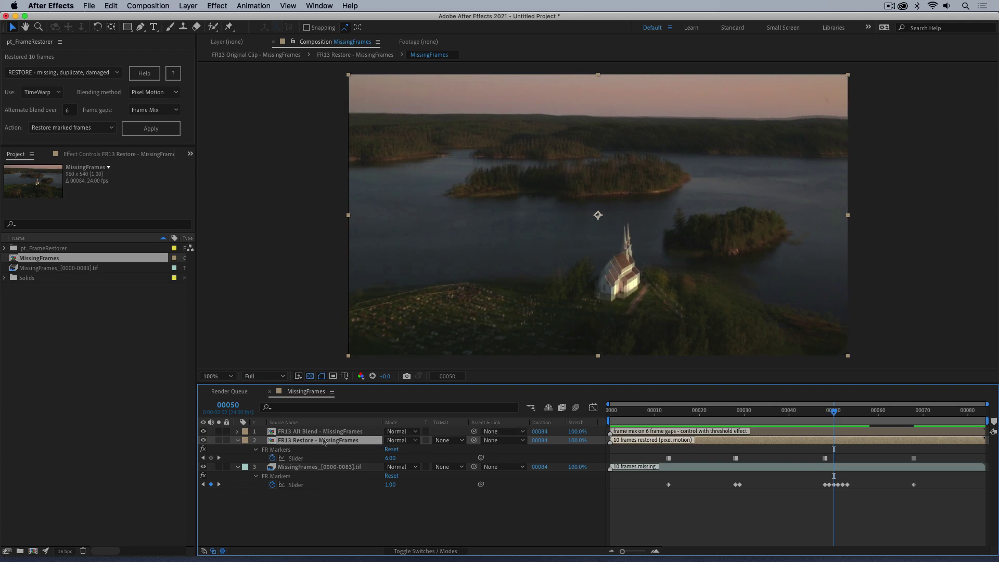
pyautogui.click(203, 432)
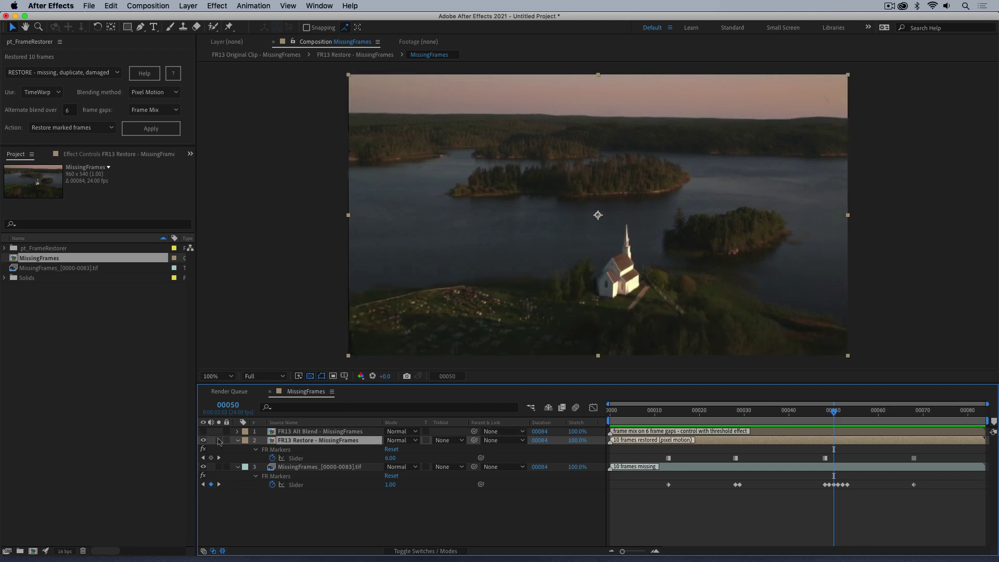
pyautogui.click(347, 525)
pyautogui.press('space')
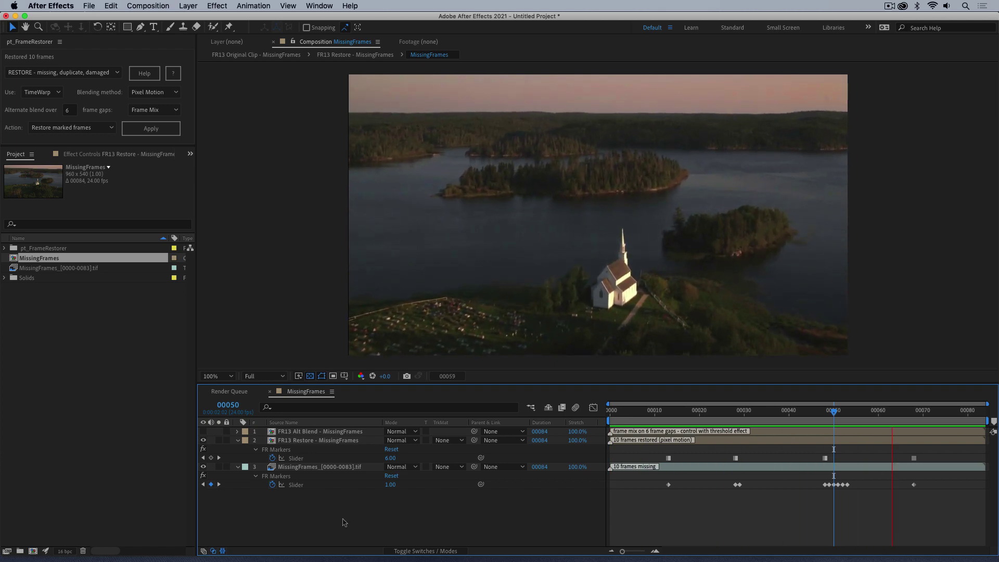
pyautogui.press('space')
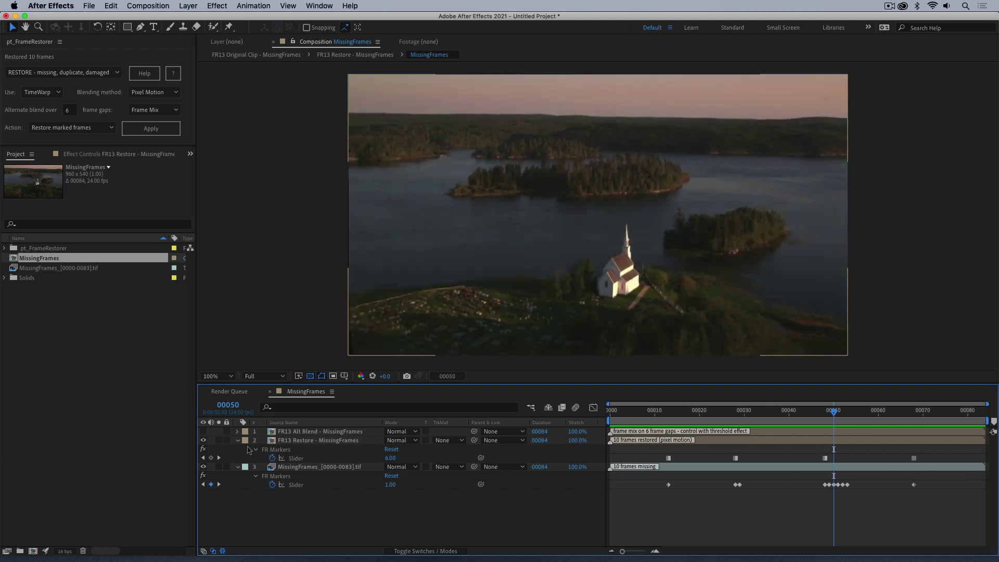
pyautogui.click(203, 431)
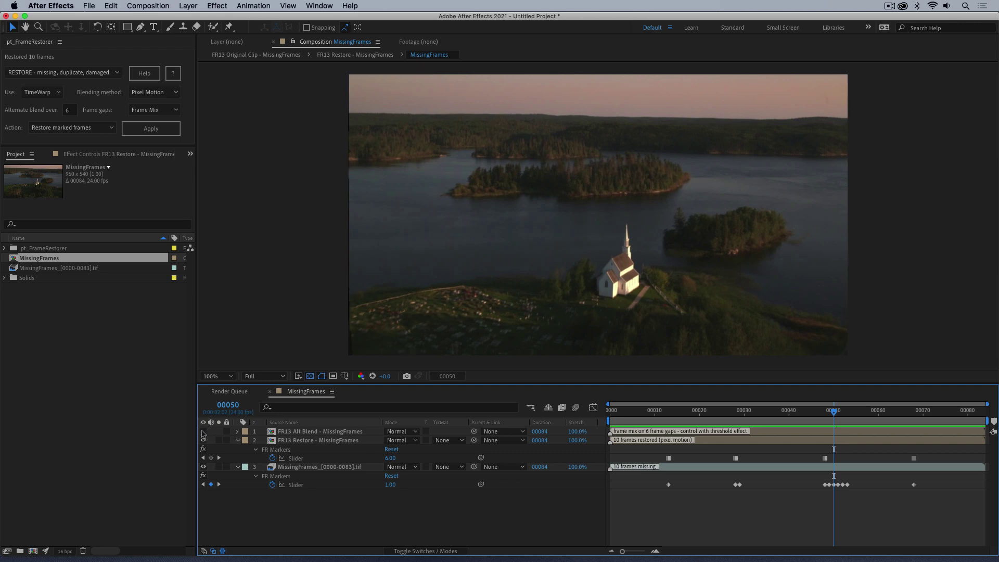
# - Try an FR Gap Threshold Control value of 10 on the FR13 Alt Blend layer at frame 50, and return it to 6
pyautogui.click(294, 433)
pyautogui.click(842, 412)
pyautogui.moveTo(843, 414); pyautogui.dragTo(834, 413)
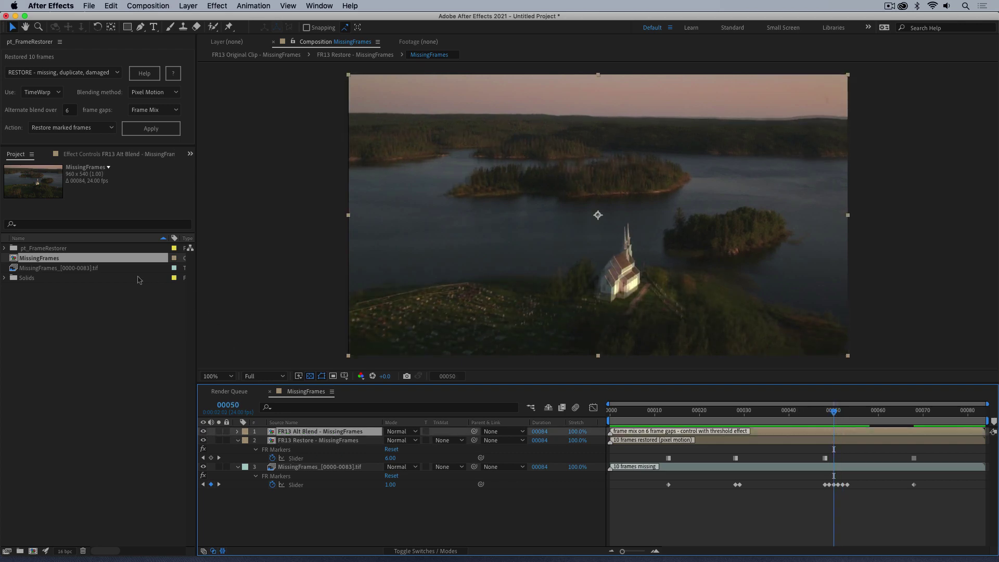
pyautogui.click(104, 155)
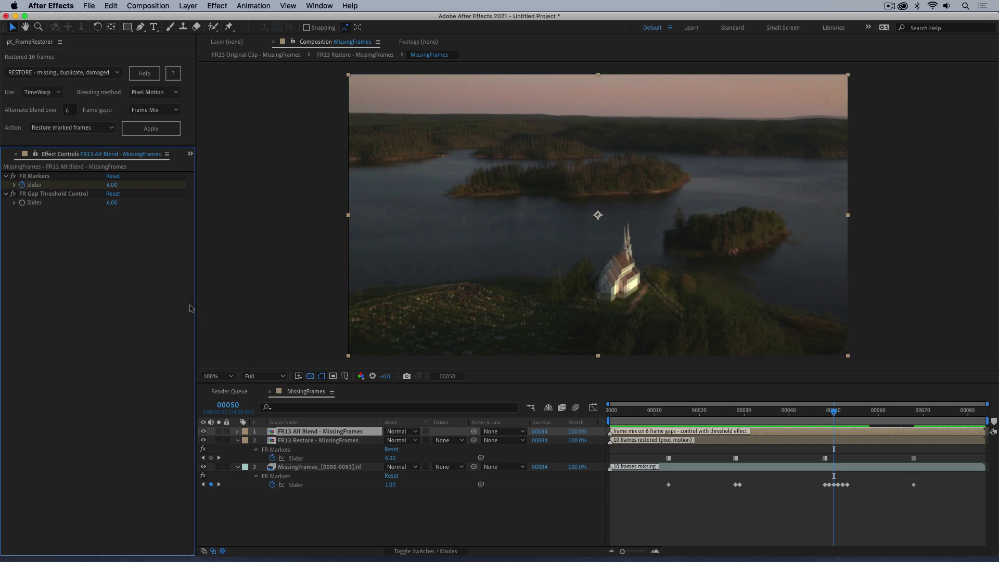
pyautogui.click(112, 202)
pyautogui.write('10')
pyautogui.press('Return')
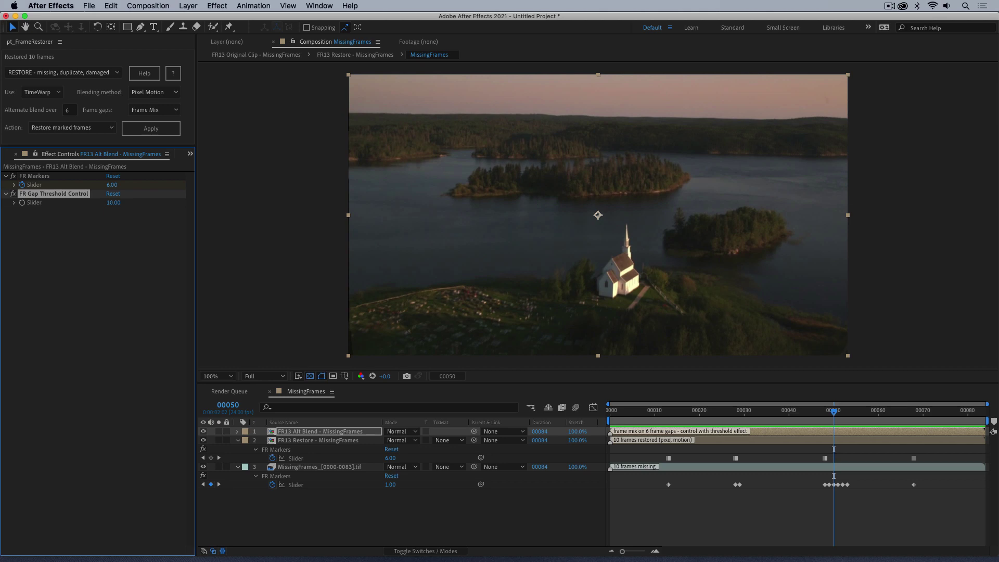
pyautogui.click(113, 203)
pyautogui.press('Return')
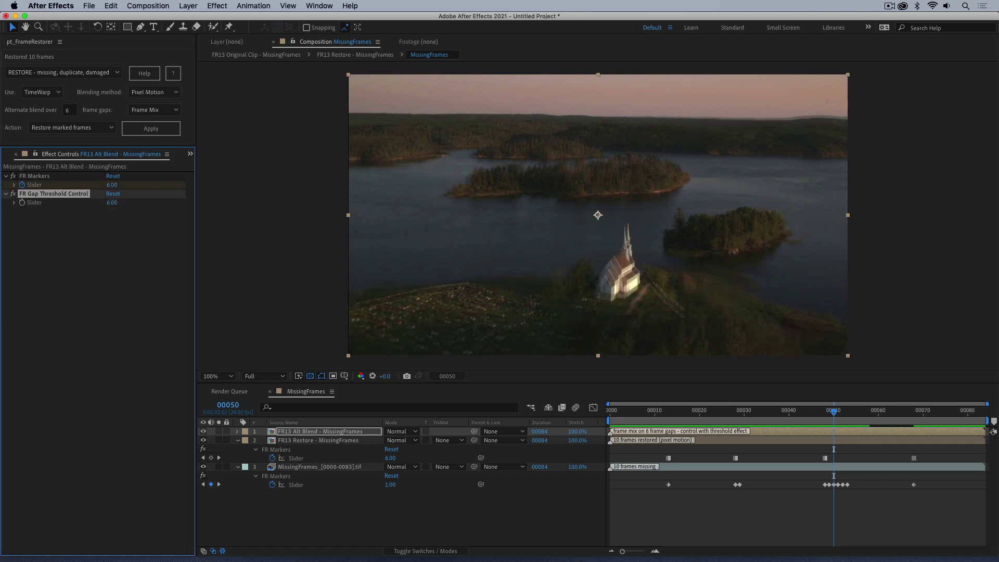
# - Inspect the FR Markers slider keyframes of the FR13 Restore layer, moving back through the composition to frame 15
pyautogui.click(319, 440)
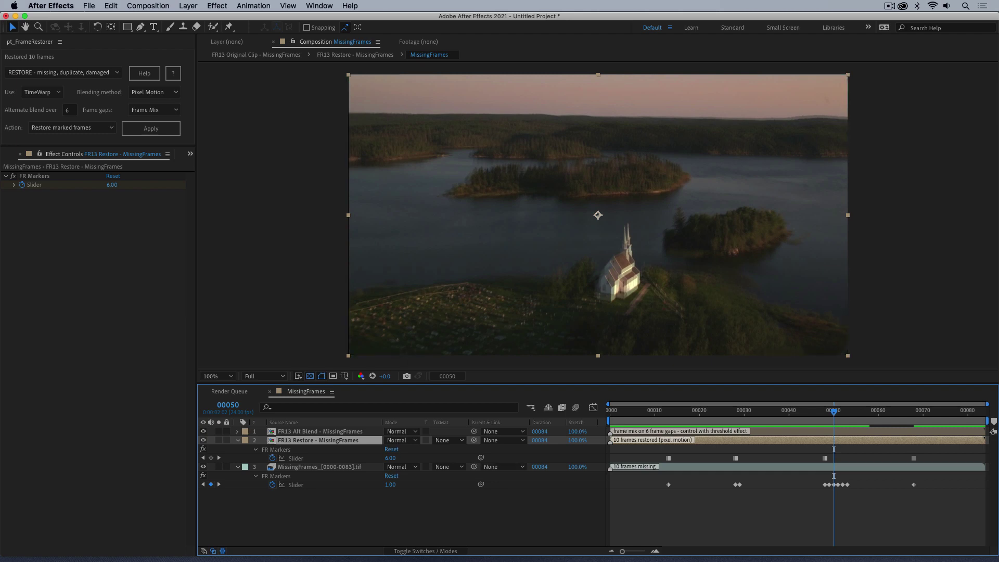
pyautogui.click(296, 458)
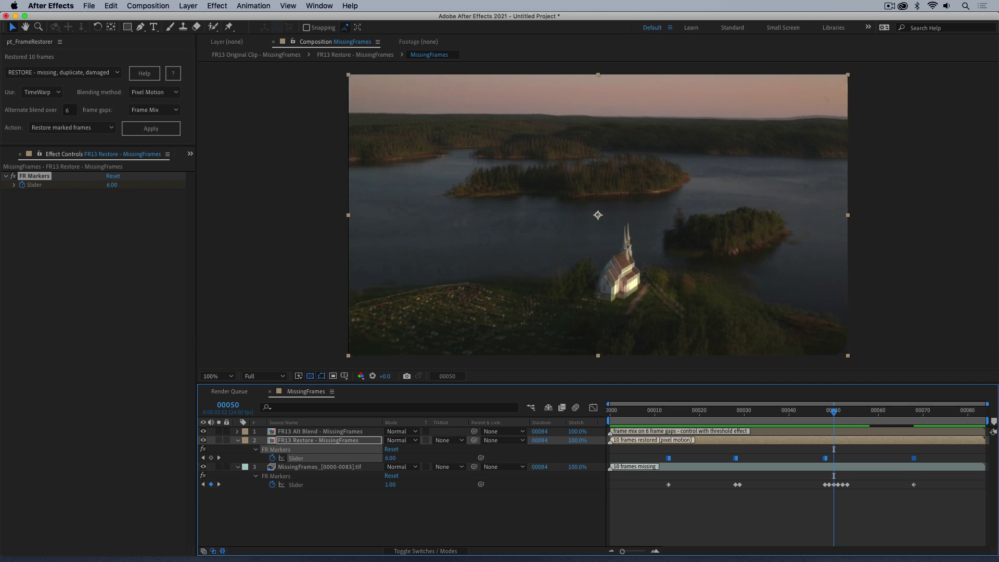
pyautogui.press('F2')
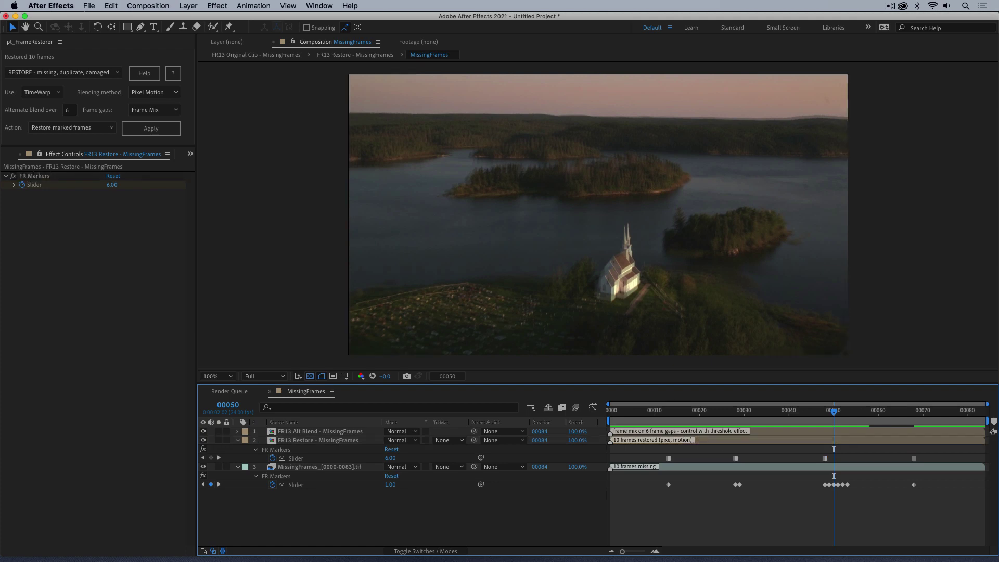
pyautogui.press('pageup')
pyautogui.press('pageup')
pyautogui.press('pageup')
pyautogui.press('pageup')
pyautogui.press('pageup')
pyautogui.press('pageup')
pyautogui.press('pageup')
pyautogui.press('pageup')
pyautogui.press('pageup')
pyautogui.press('pageup')
pyautogui.press('pageup')
pyautogui.press('pageup')
pyautogui.press('pageup')
pyautogui.press('pageup')
pyautogui.press('pageup')
pyautogui.press('pageup')
pyautogui.press('pageup')
pyautogui.press('pageup')
pyautogui.press('pageup')
pyautogui.press('pageup')
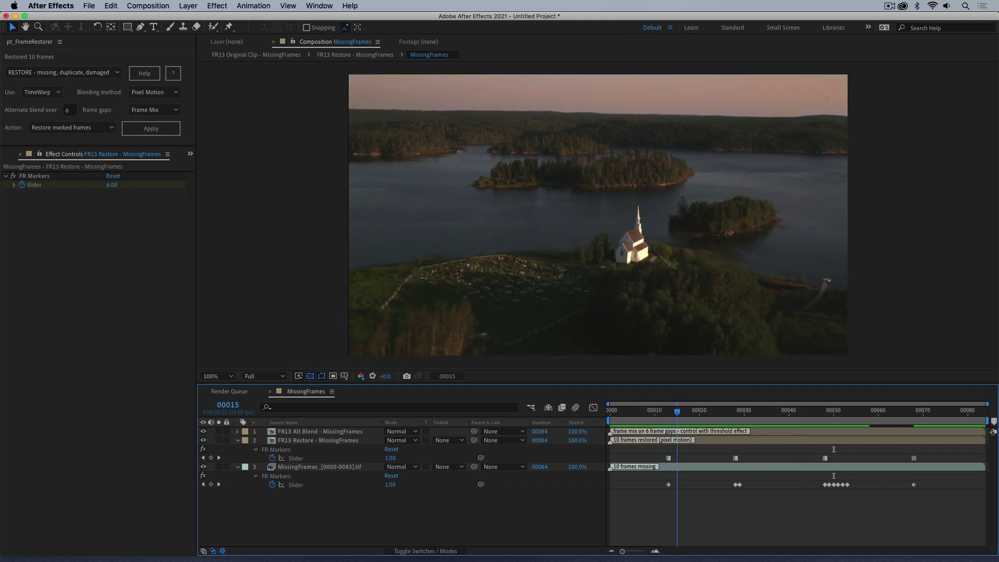
# - Move forward to frame 48 and show the FR13 Restore layer's FR Markers slider in the Graph Editor
pyautogui.press('pagedown')
pyautogui.press('pagedown')
pyautogui.press('pagedown')
pyautogui.press('pagedown')
pyautogui.press('pagedown')
pyautogui.press('pagedown')
pyautogui.press('pagedown')
pyautogui.press('pagedown')
pyautogui.press('pagedown')
pyautogui.press('pagedown')
pyautogui.press('pagedown')
pyautogui.press('pagedown')
pyautogui.press('pagedown')
pyautogui.press('pagedown')
pyautogui.press('pagedown')
pyautogui.press('pagedown')
pyautogui.press('pagedown')
pyautogui.press('pagedown')
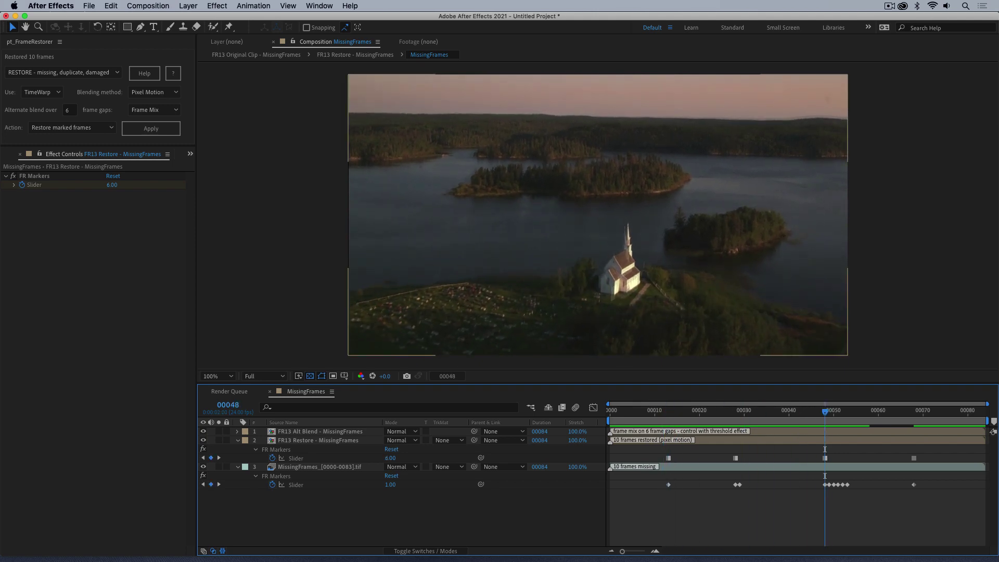
pyautogui.click(34, 176)
pyautogui.hotkey('shift', 'F3')
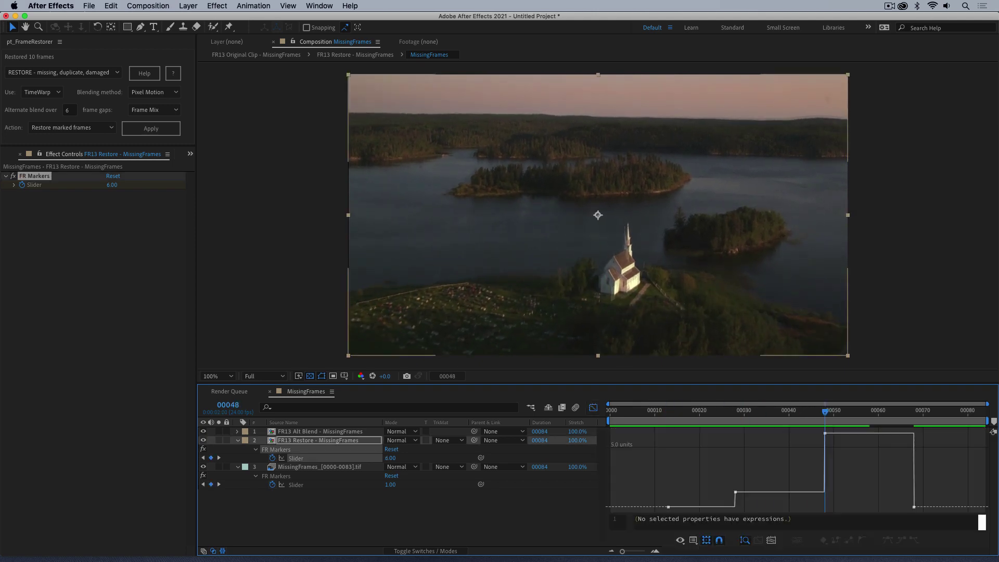
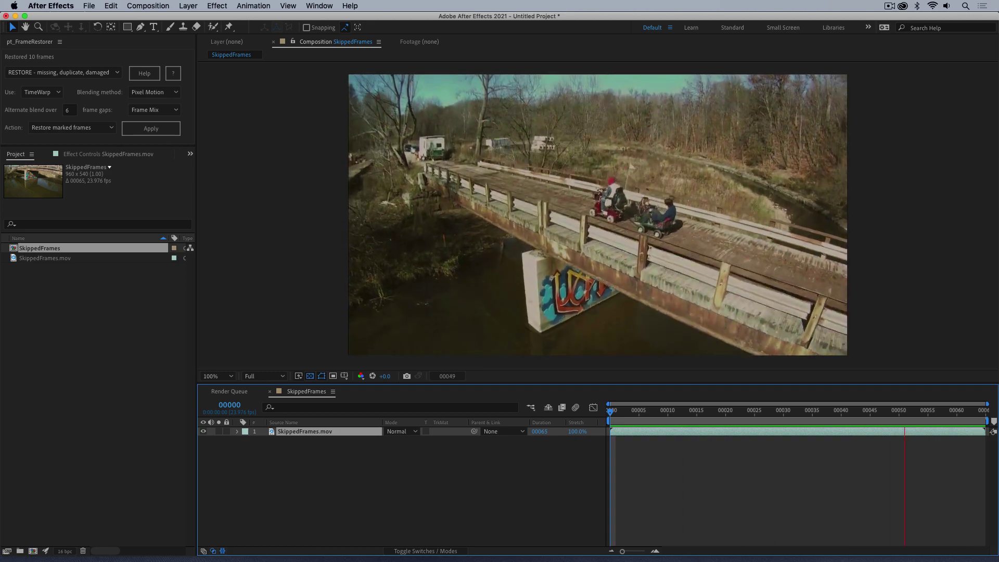
# - Stop the SkippedFrames preview, examine the bridge footage closely frame by frame from frame 18, and add a layer marker at frame 23
pyautogui.press('space')
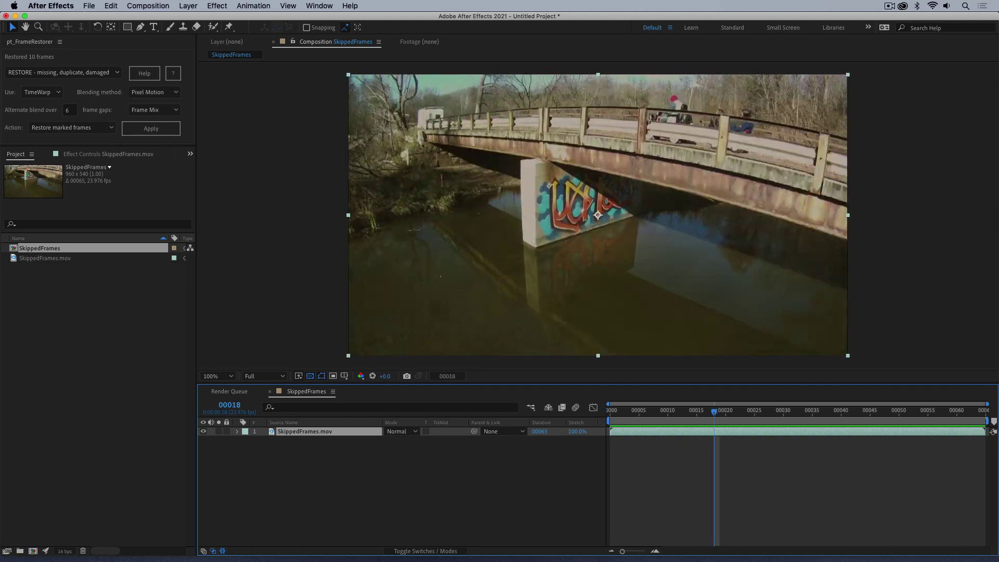
pyautogui.press('.')
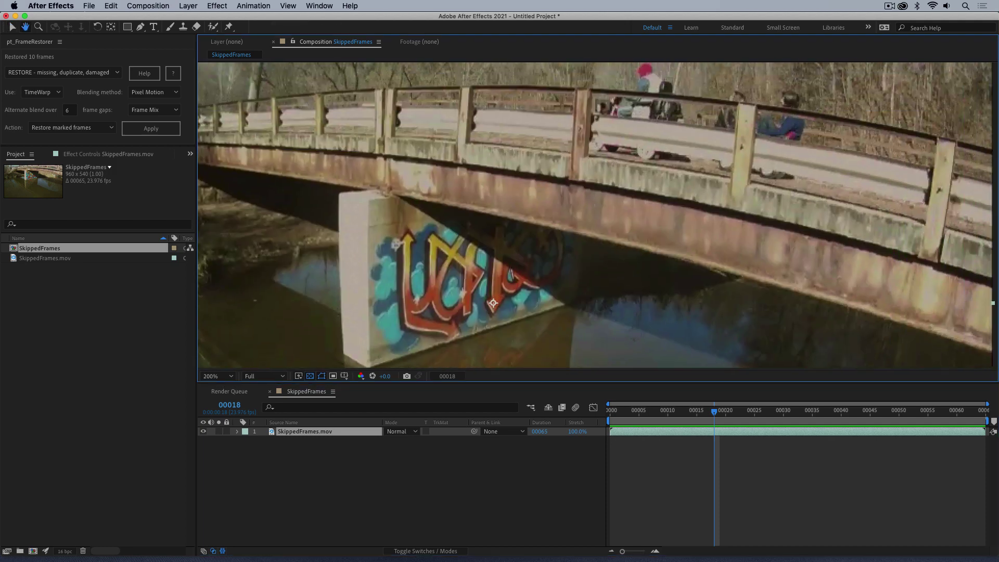
pyautogui.moveTo(593, 218); pyautogui.dragTo(554, 281)
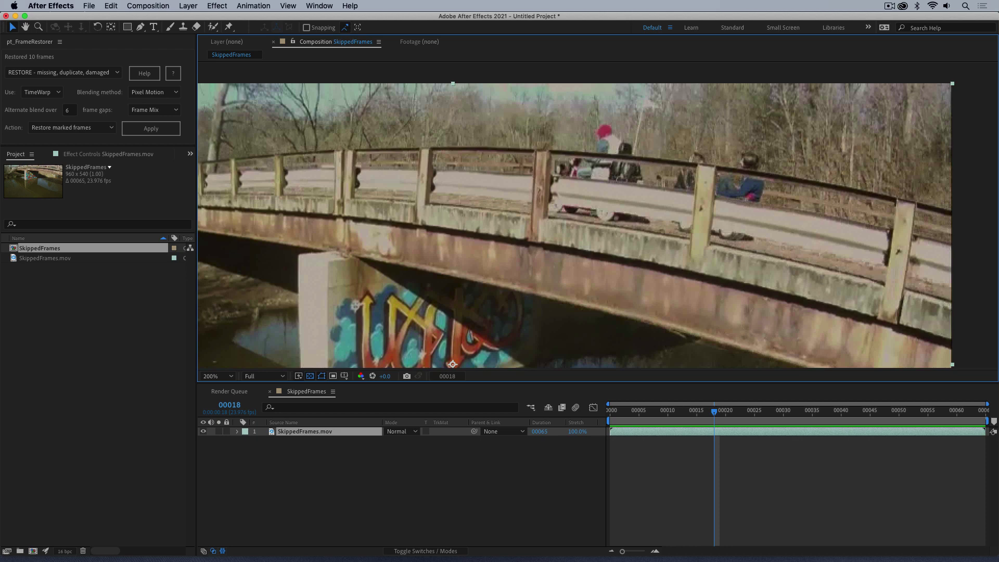
pyautogui.press('pagedown')
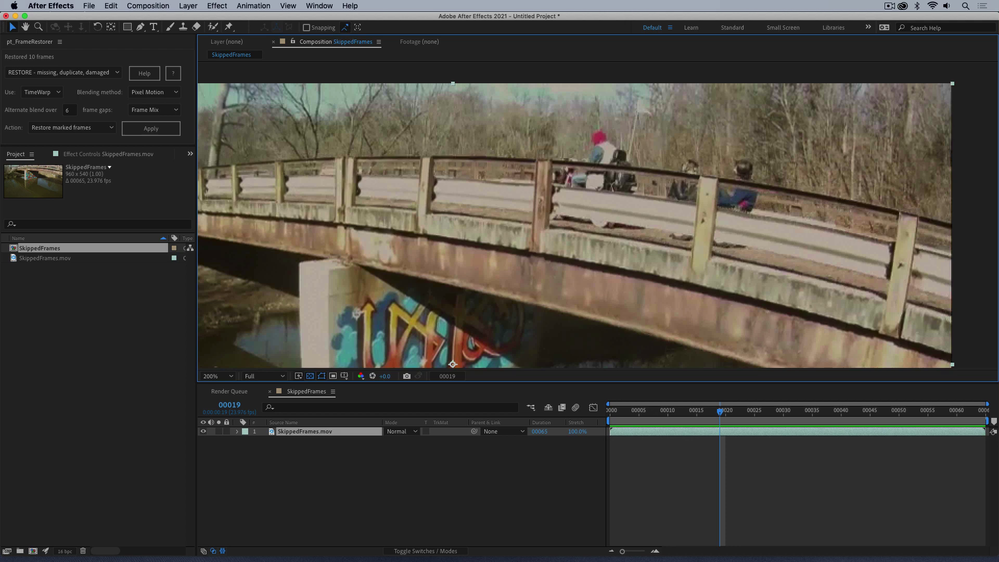
pyautogui.press('pagedown')
pyautogui.press('pagedown')
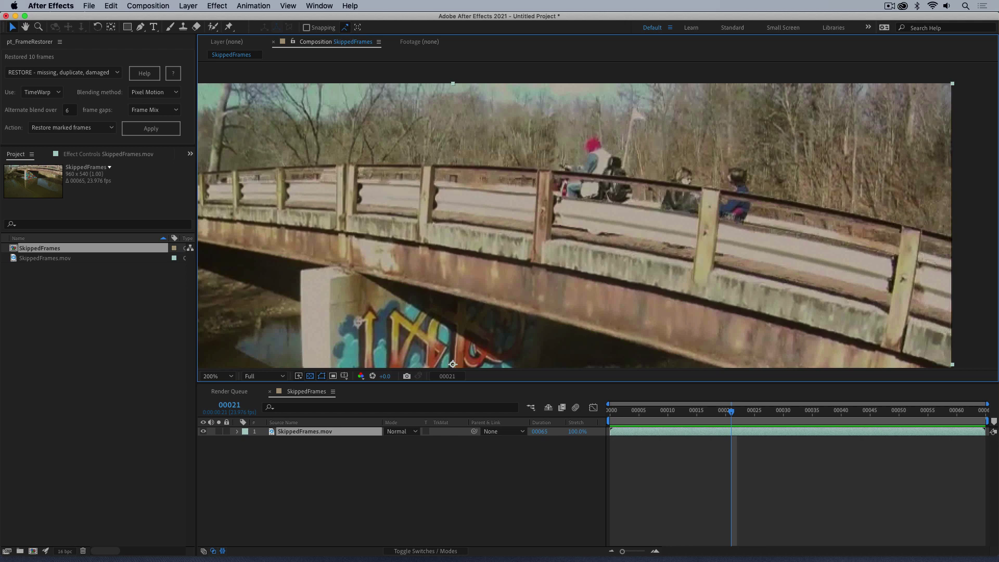
pyautogui.press('pagedown')
pyautogui.press('pagedown')
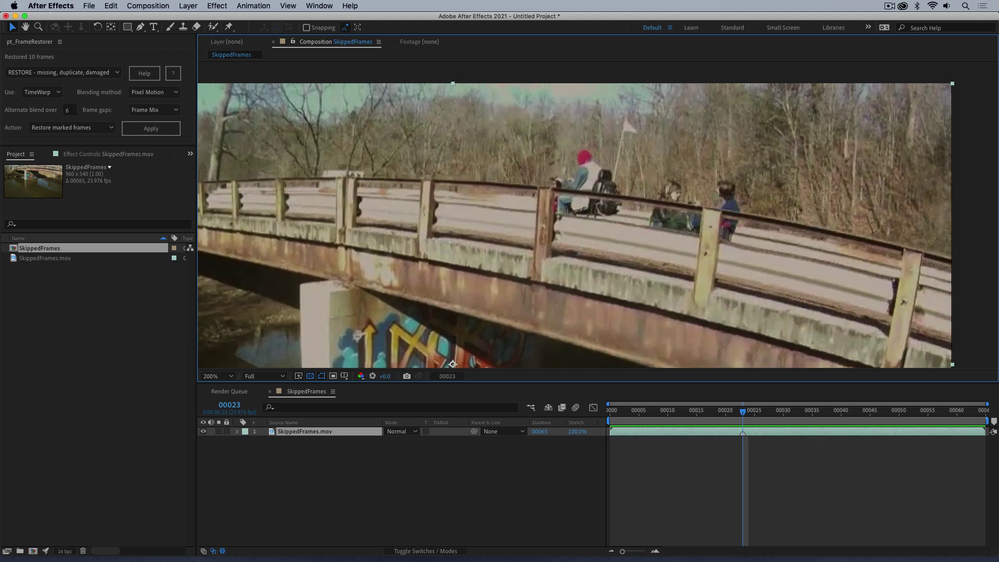
# - Advance frame by frame to the next jump in SkippedFrames.mov and add a layer marker at frame 27
pyautogui.press('pagedown')
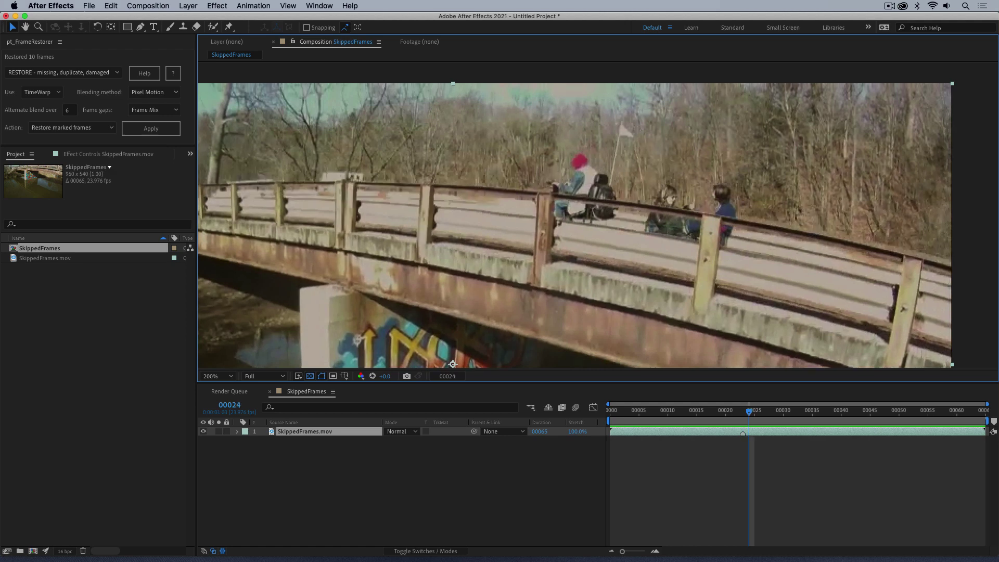
pyautogui.press('pagedown')
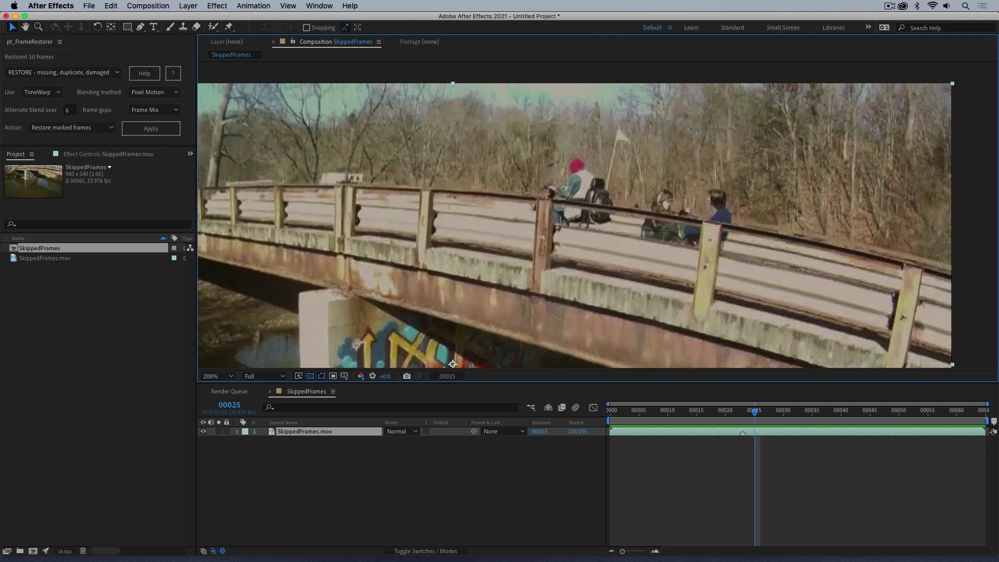
pyautogui.press('pagedown')
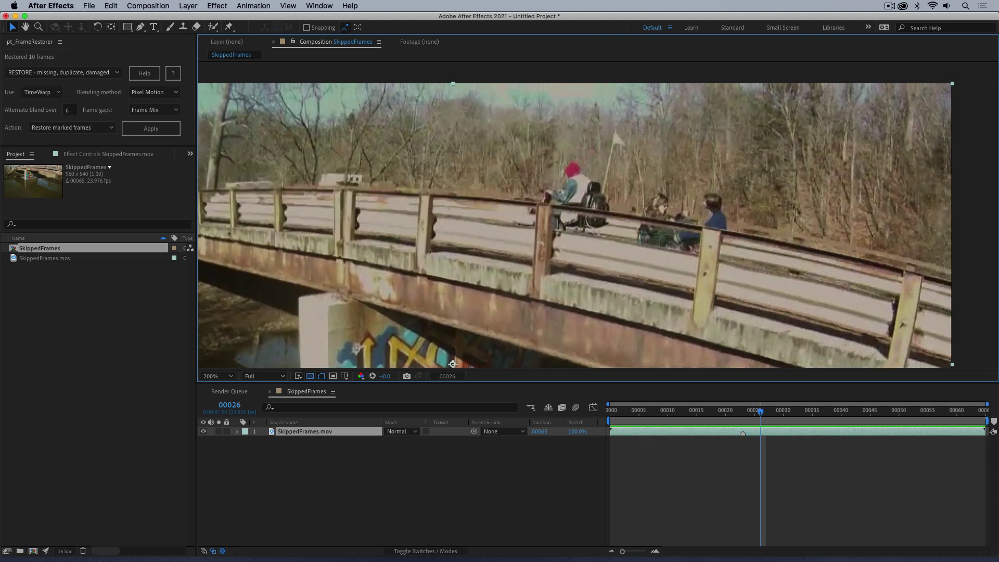
pyautogui.press('pagedown')
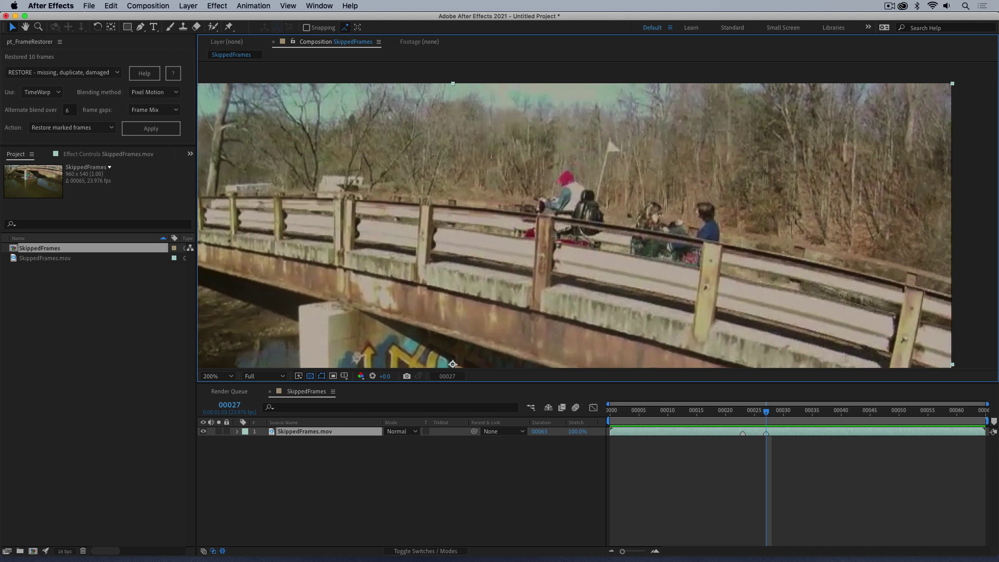
# - Switch FrameRestorer to the INSERT - skipped frames category and apply Repeat Markers to SkippedFrames.mov
pyautogui.click(63, 73)
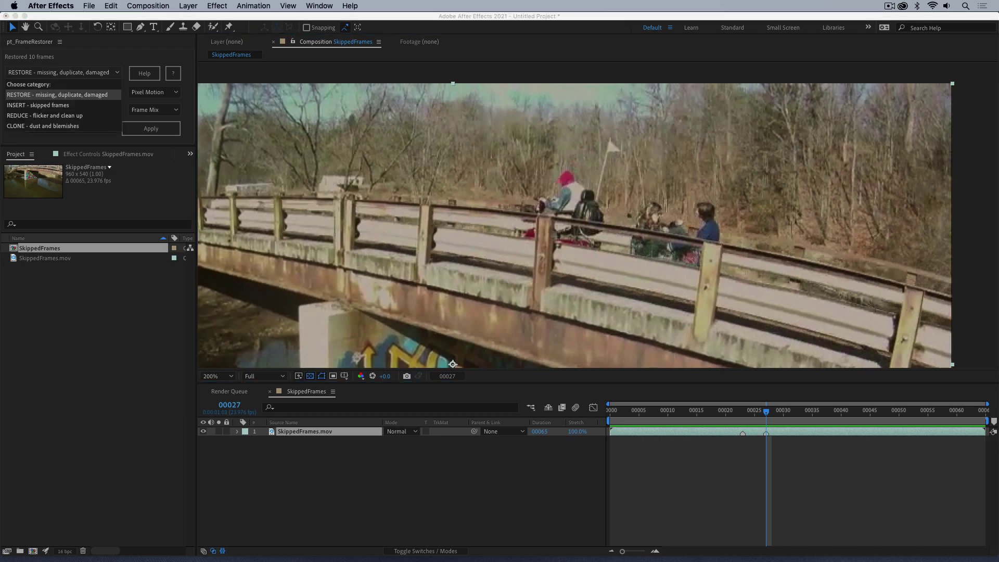
pyautogui.click(38, 105)
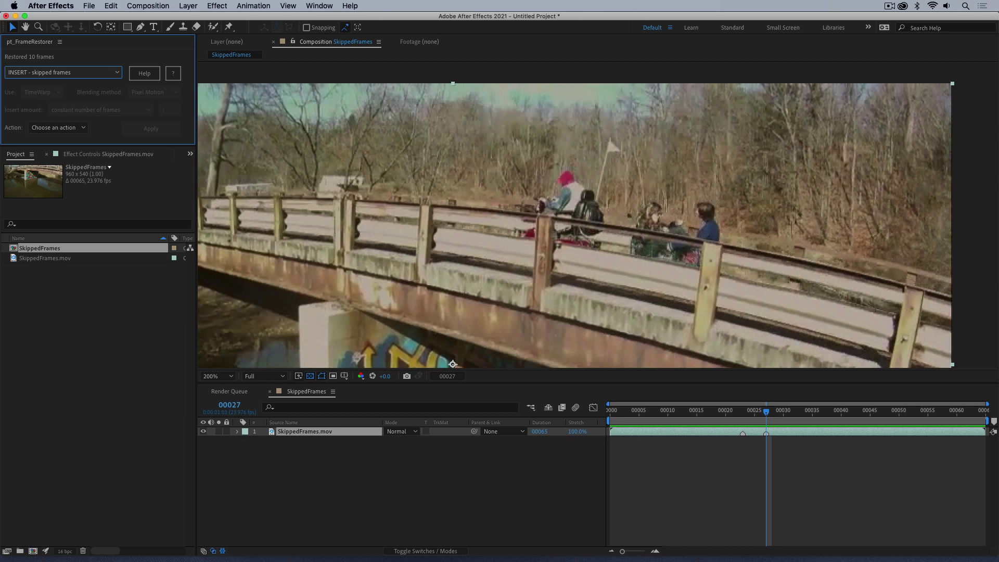
pyautogui.click(57, 127)
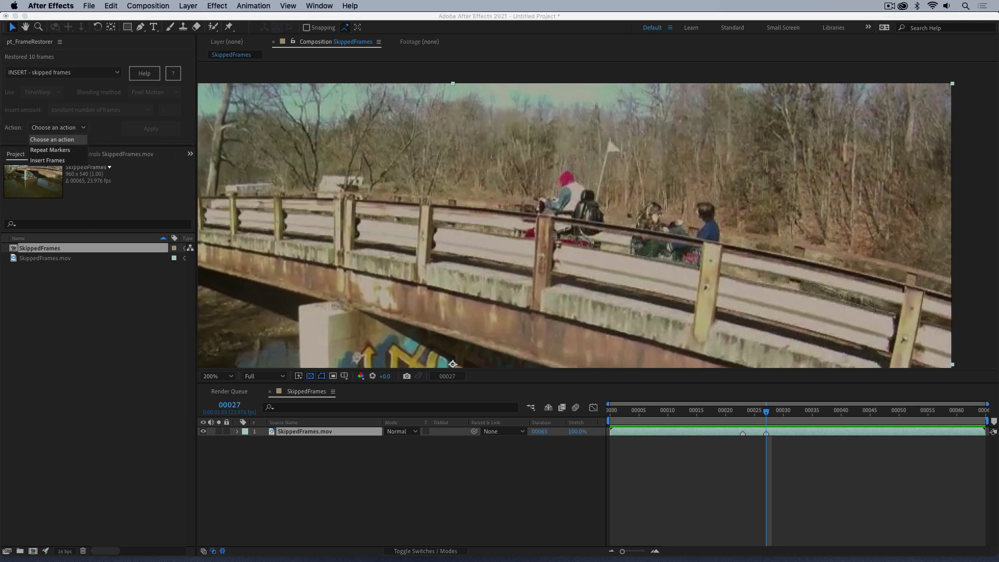
pyautogui.click(50, 150)
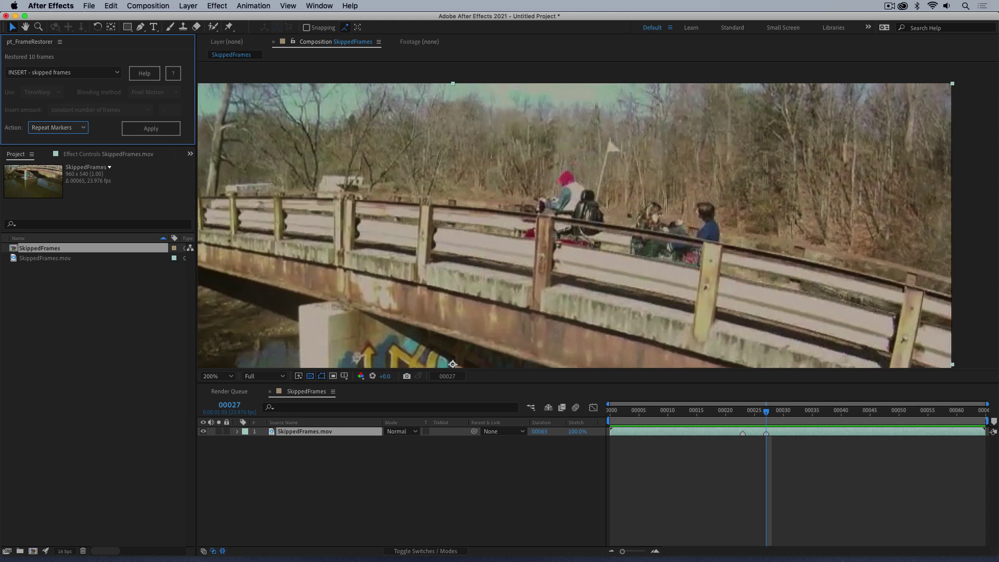
pyautogui.click(151, 129)
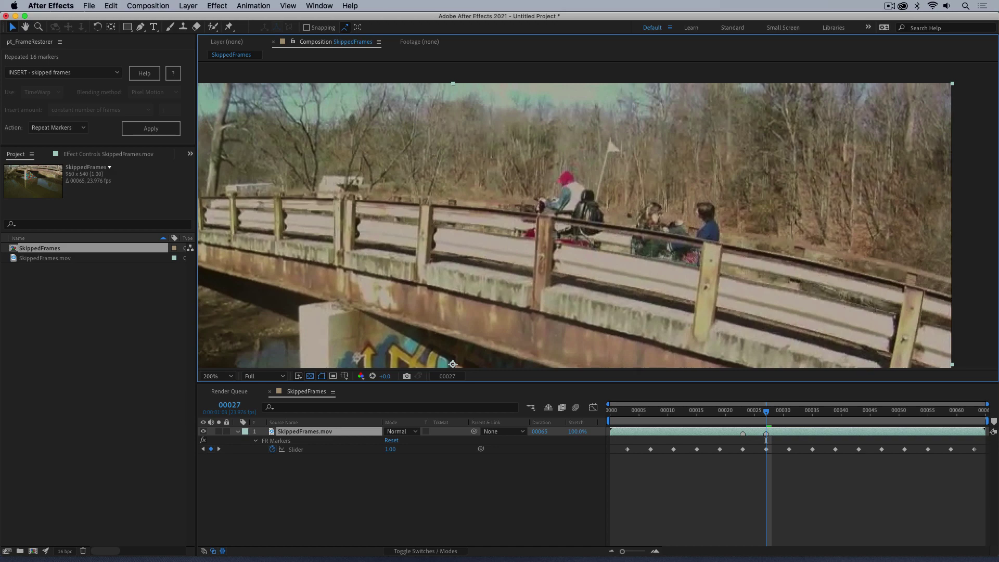
# - Check the repeated FR Markers keyframes against the bridge footage around frames 40 to 43
pyautogui.moveTo(766, 440); pyautogui.dragTo(841, 441)
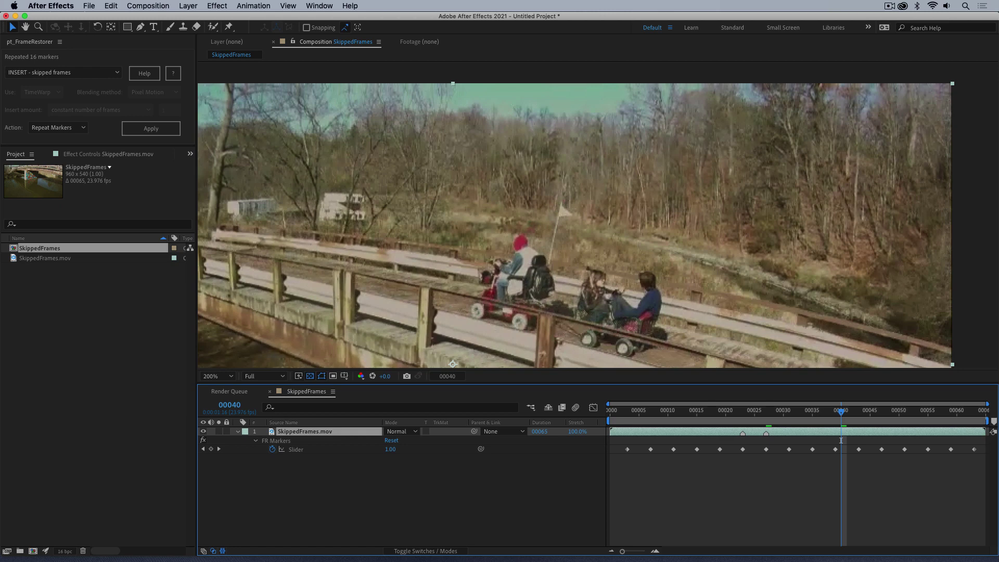
pyautogui.moveTo(841, 440); pyautogui.dragTo(859, 440)
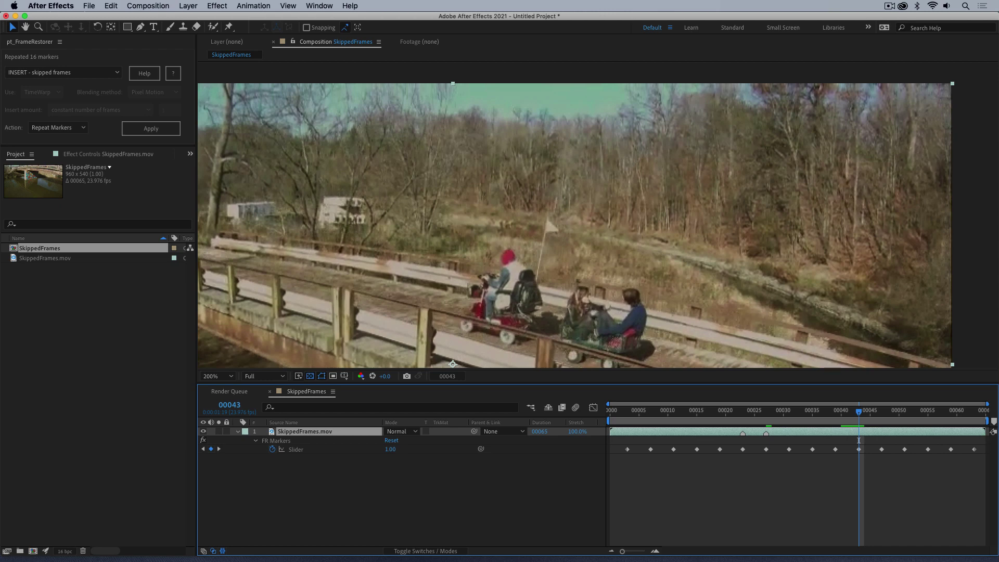
pyautogui.press(',')
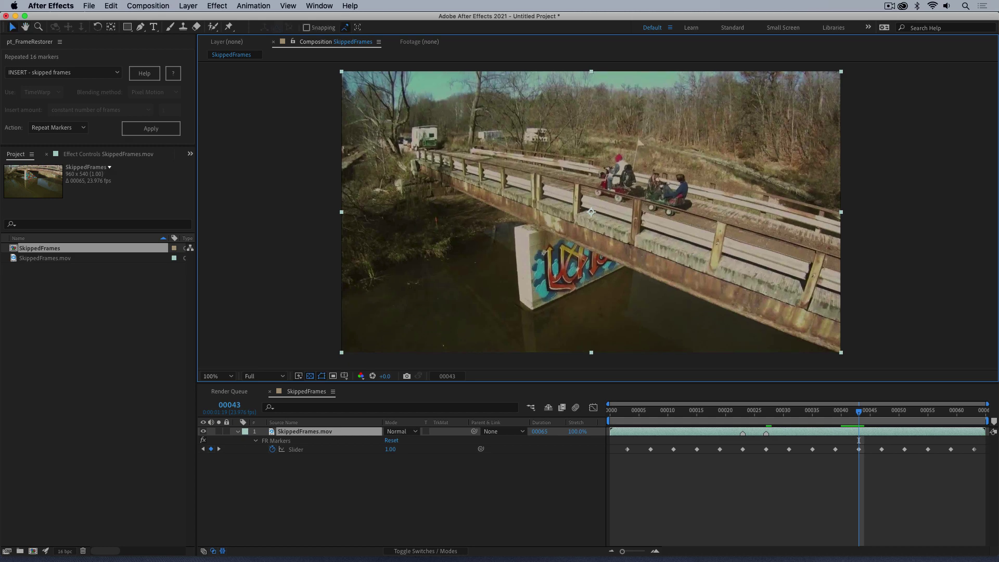
# - Insert a constant 1 frame at each marked skip using TimeWarp with Pixel Motion, and preview the result
pyautogui.click(57, 127)
pyautogui.click(47, 160)
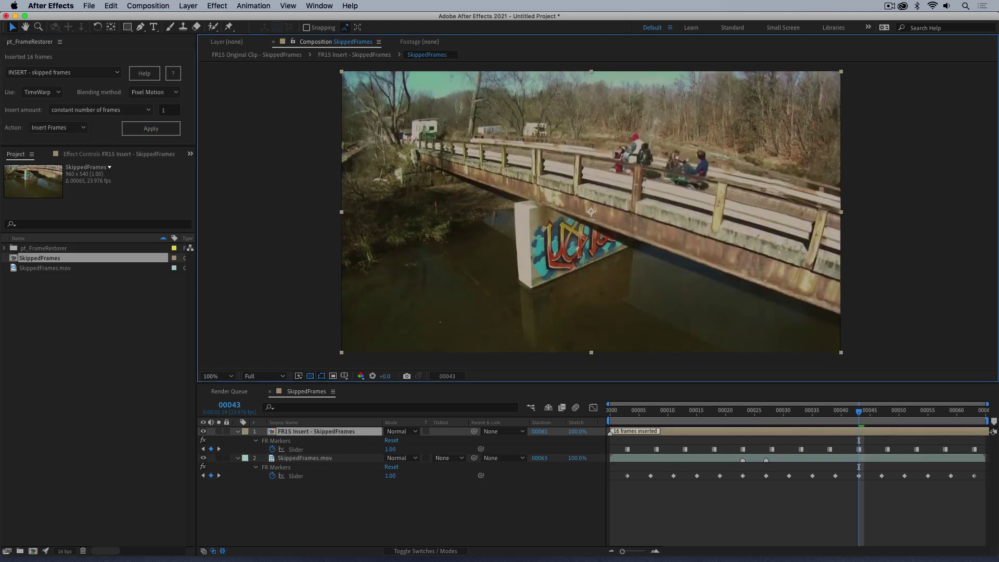
pyautogui.click(334, 506)
pyautogui.press('space')
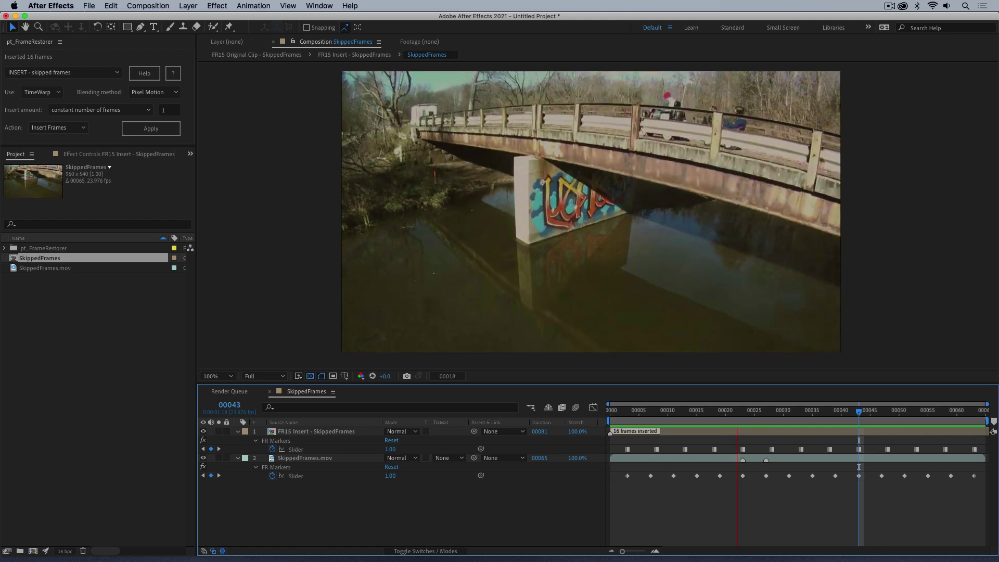
pyautogui.press('space')
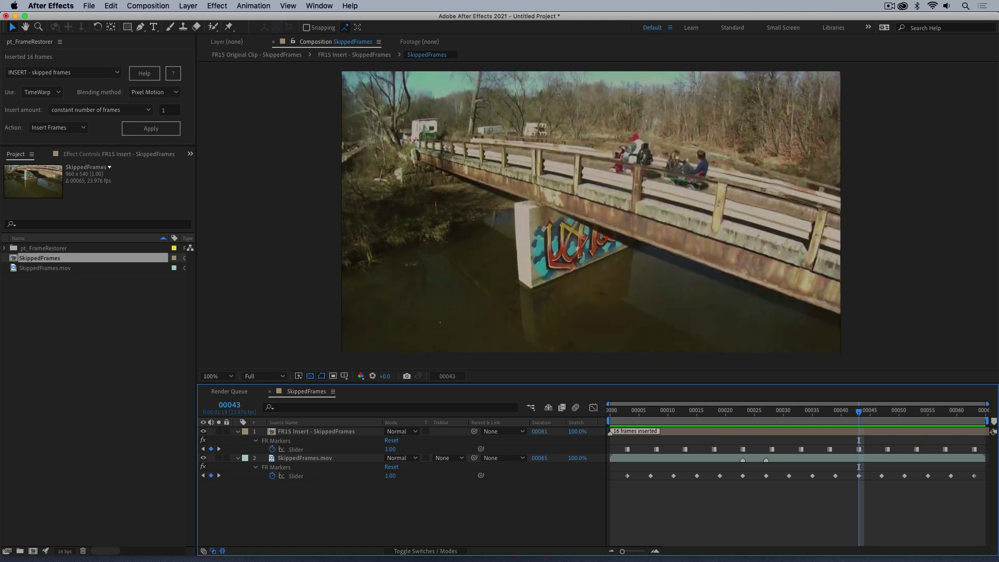
# - Close the untitled project without saving its changes
pyautogui.press('super+shift+5')
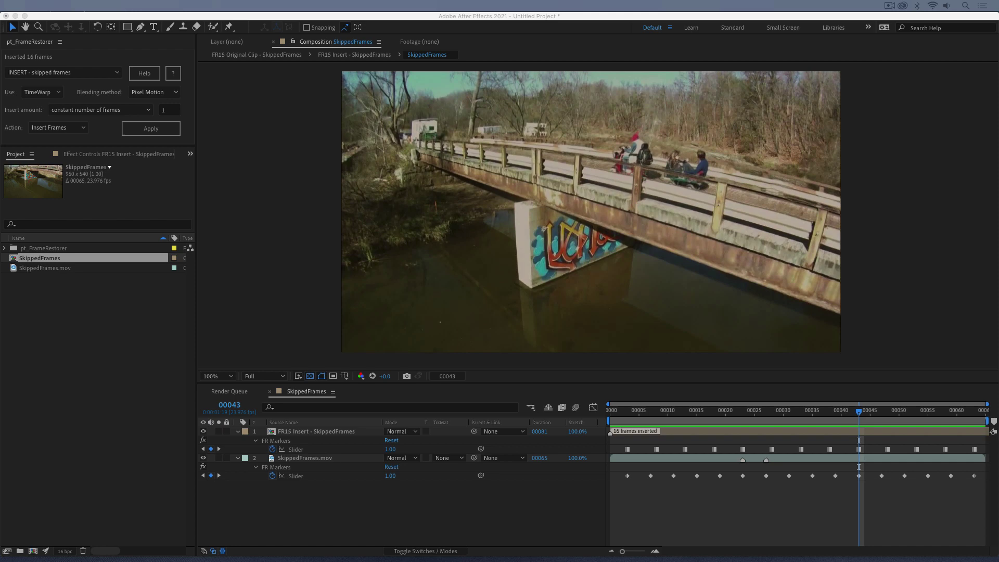
pyautogui.press('super+q')
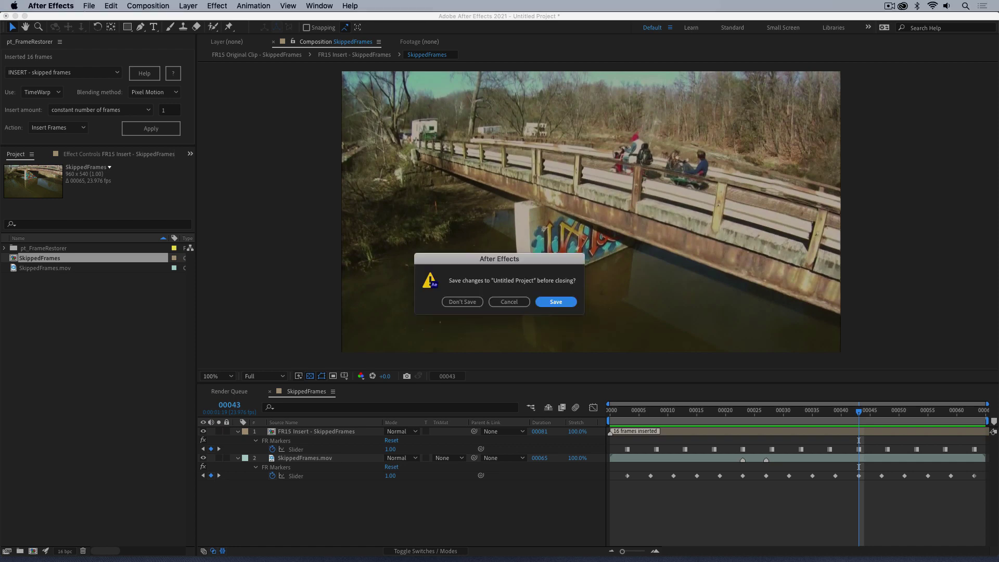
pyautogui.click(463, 302)
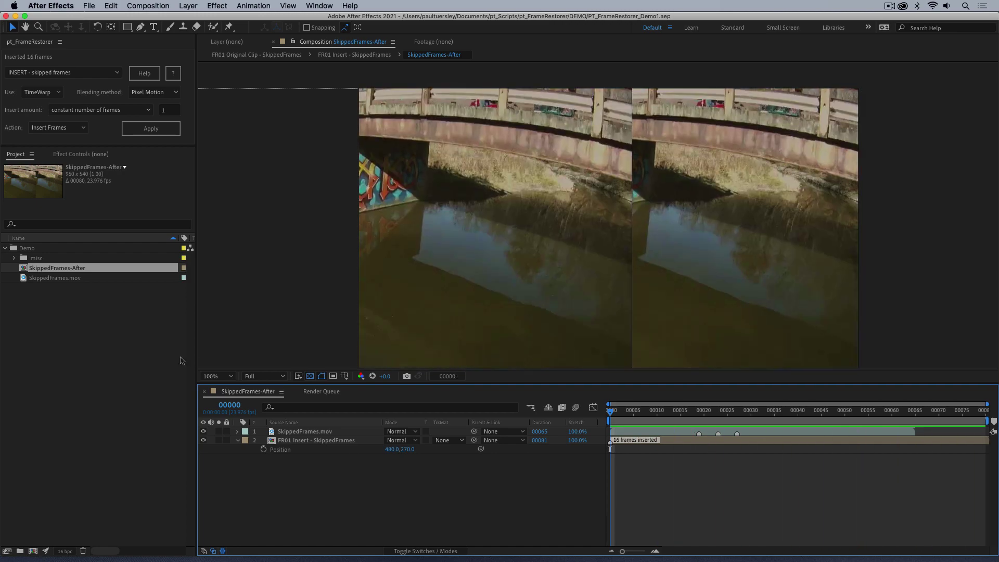
# - Delete the Demo folder and all its contents from the demo project
pyautogui.moveTo(104, 352); pyautogui.dragTo(21, 232)
pyautogui.press('Delete')
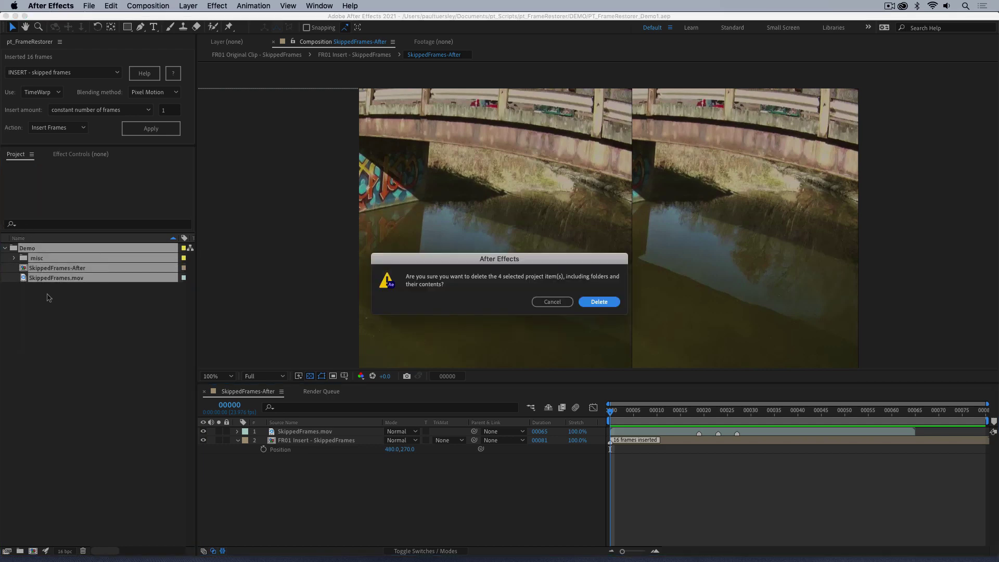
pyautogui.press('Return')
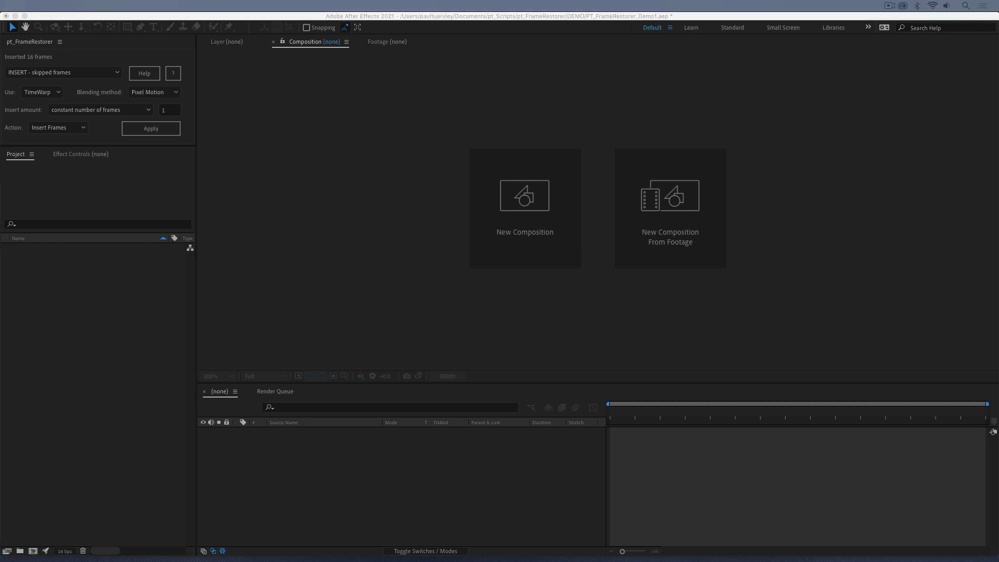
# - Create a composition from the imported DuplicateAndSkipped.mov and preview its playback
pyautogui.moveTo(0, 360); pyautogui.dragTo(92, 299)
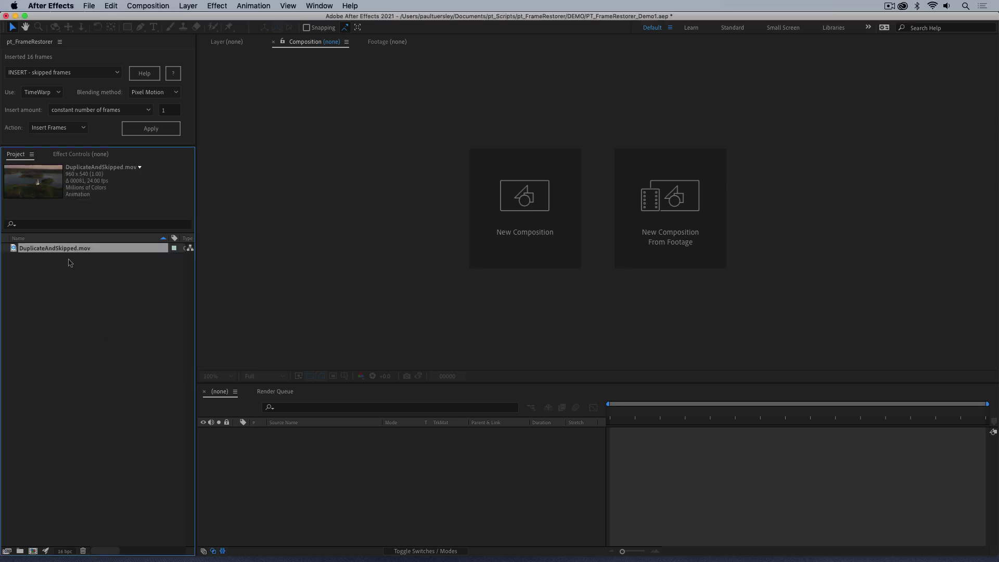
pyautogui.moveTo(58, 254); pyautogui.dragTo(33, 553)
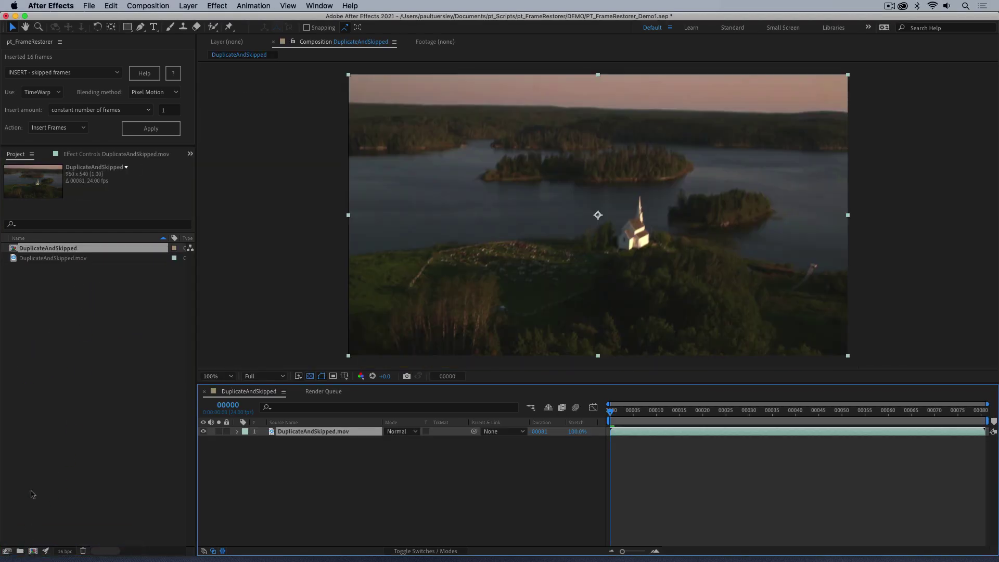
pyautogui.press('space')
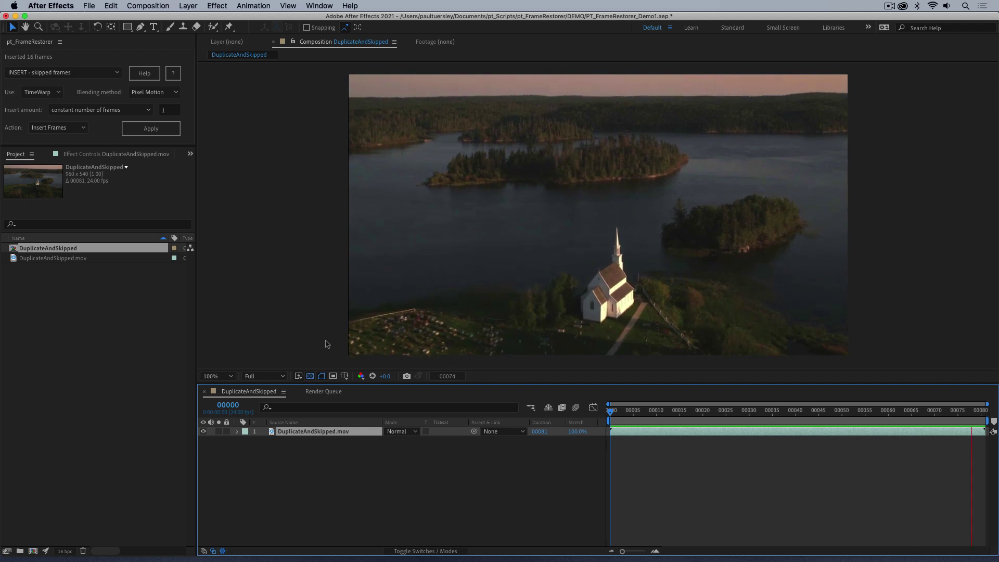
pyautogui.press('space')
# - Examine the church footage frame by frame around frame 46 for duplicate and skipped frames
pyautogui.moveTo(711, 409); pyautogui.dragTo(826, 415)
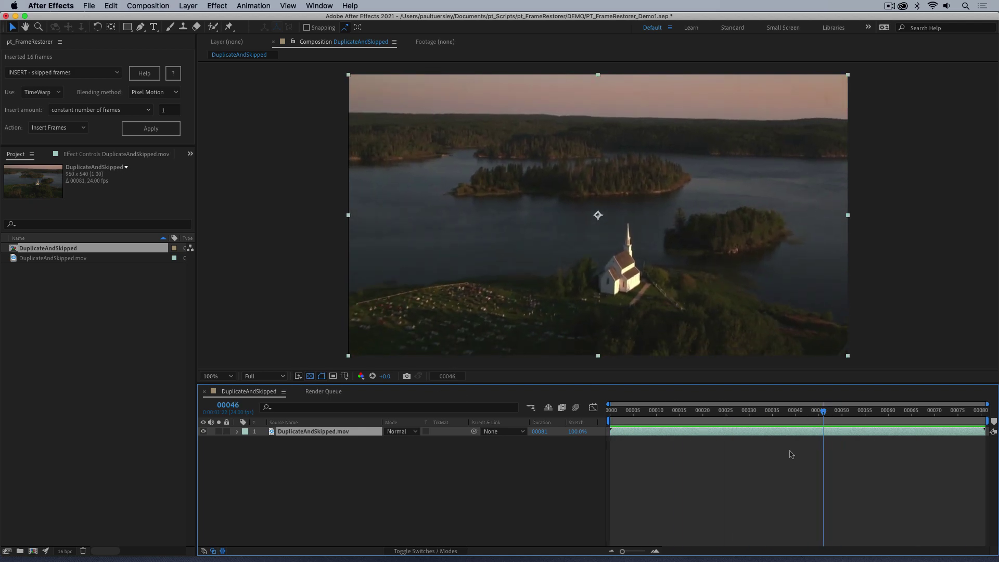
pyautogui.press('pageup')
pyautogui.press('pageup')
pyautogui.press('pagedown')
pyautogui.press('pagedown')
pyautogui.press('pagedown')
pyautogui.press('pagedown')
pyautogui.press('pagedown')
pyautogui.press('pageup')
pyautogui.press('pageup')
pyautogui.press('pageup')
pyautogui.press('pageup')
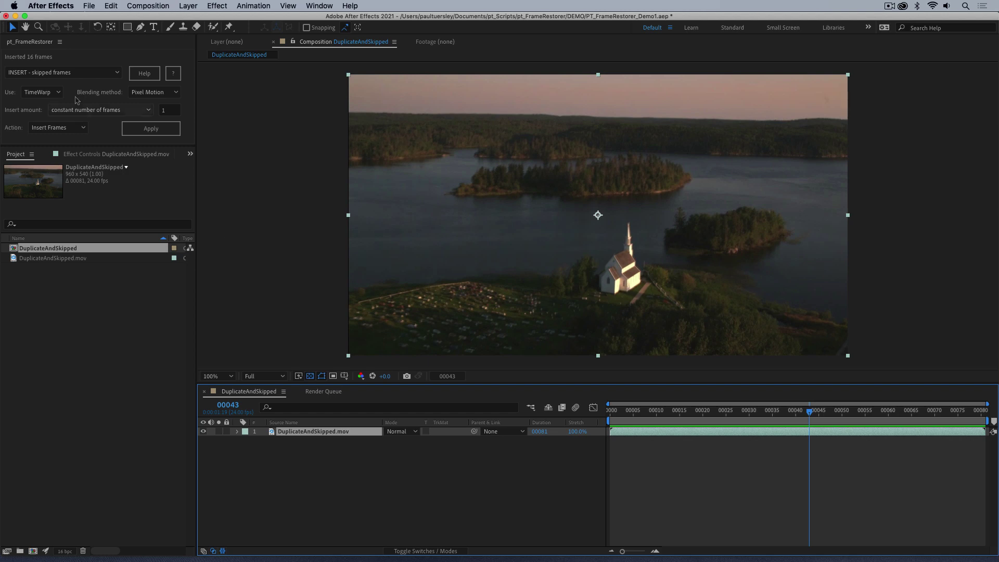
# - Find the missing frames in DuplicateAndSkipped.mov using the RESTORE category, automatic search and a duplicate match tolerance of 5%
pyautogui.click(67, 73)
pyautogui.click(61, 97)
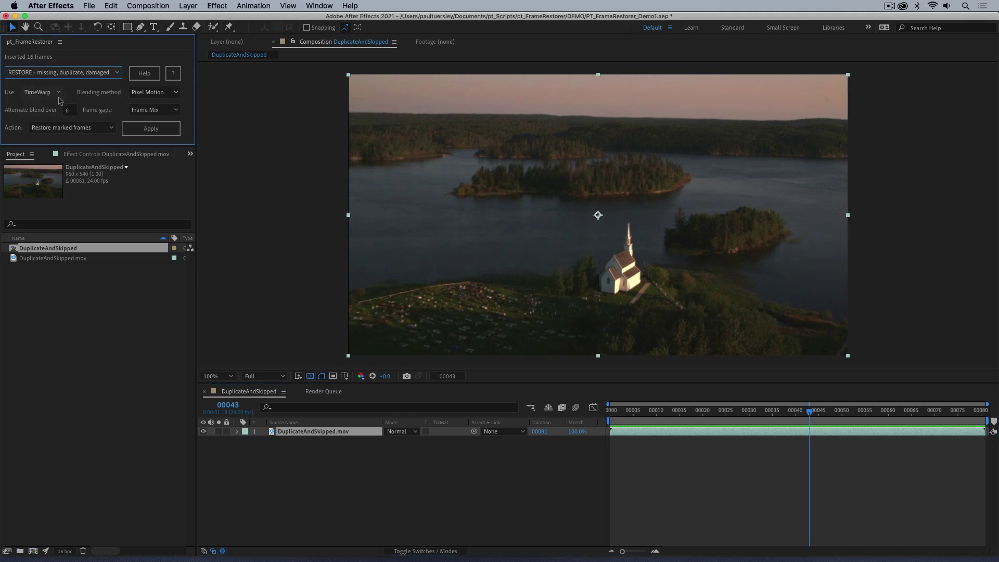
pyautogui.click(90, 130)
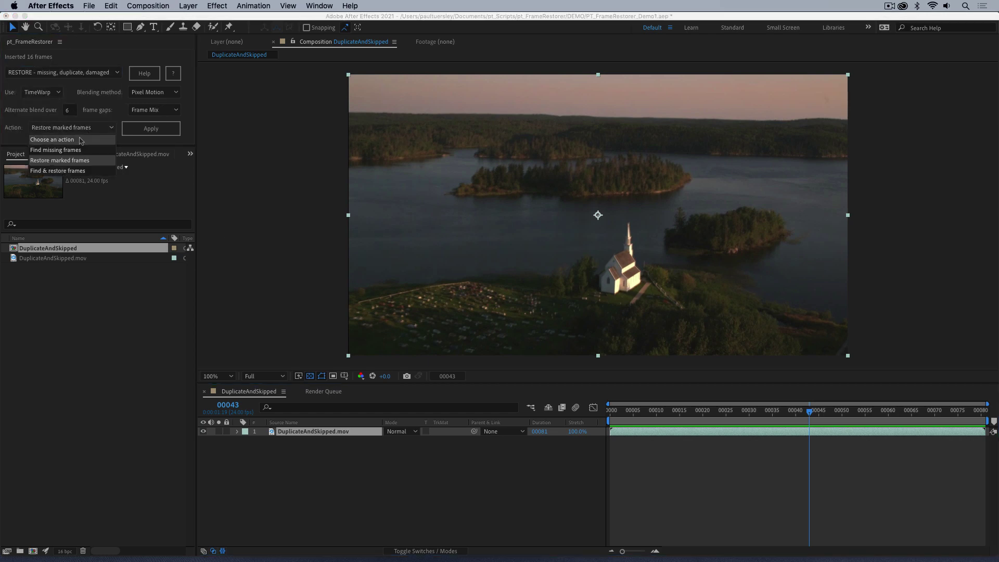
pyautogui.click(76, 168)
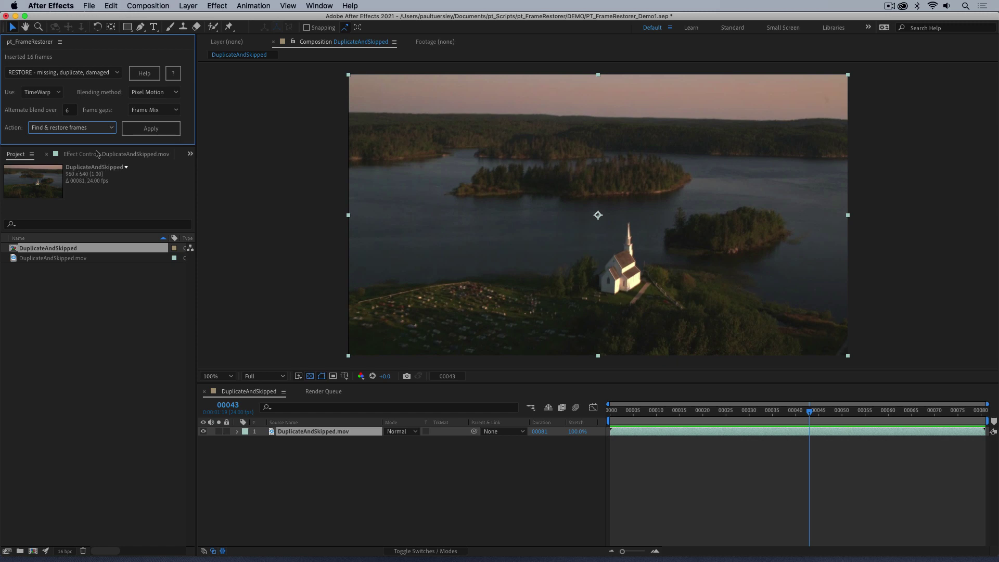
pyautogui.click(86, 131)
pyautogui.click(85, 153)
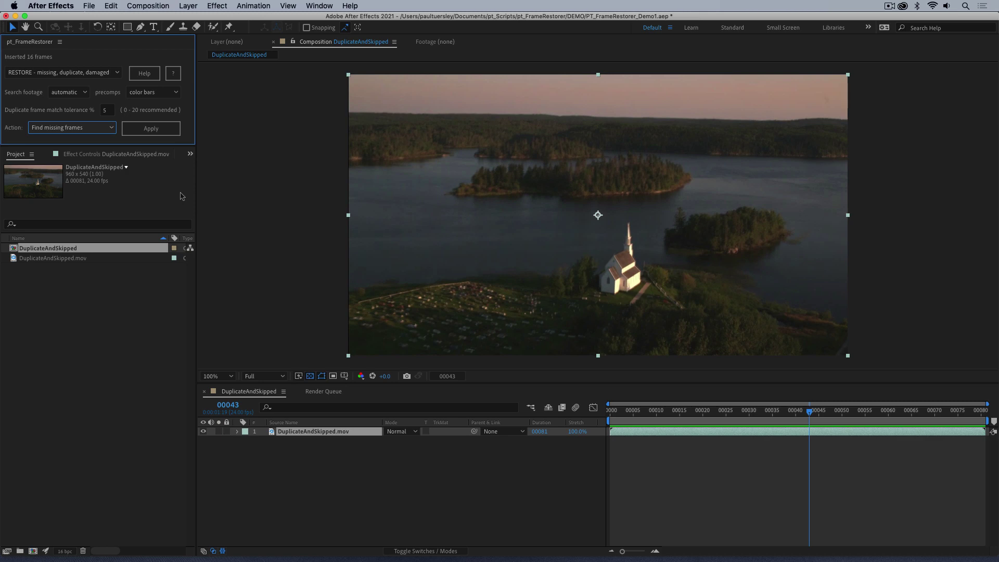
pyautogui.click(105, 111)
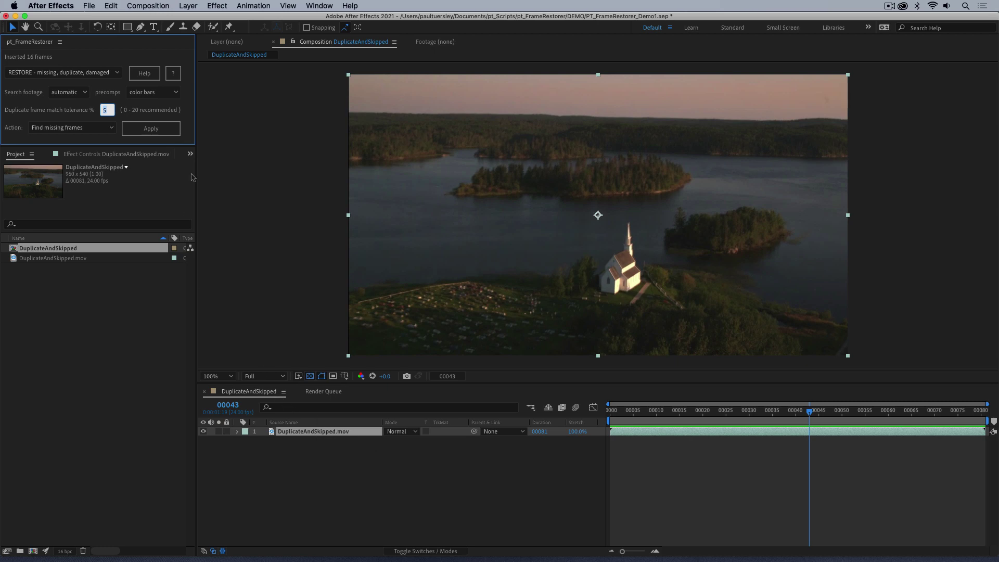
pyautogui.click(151, 129)
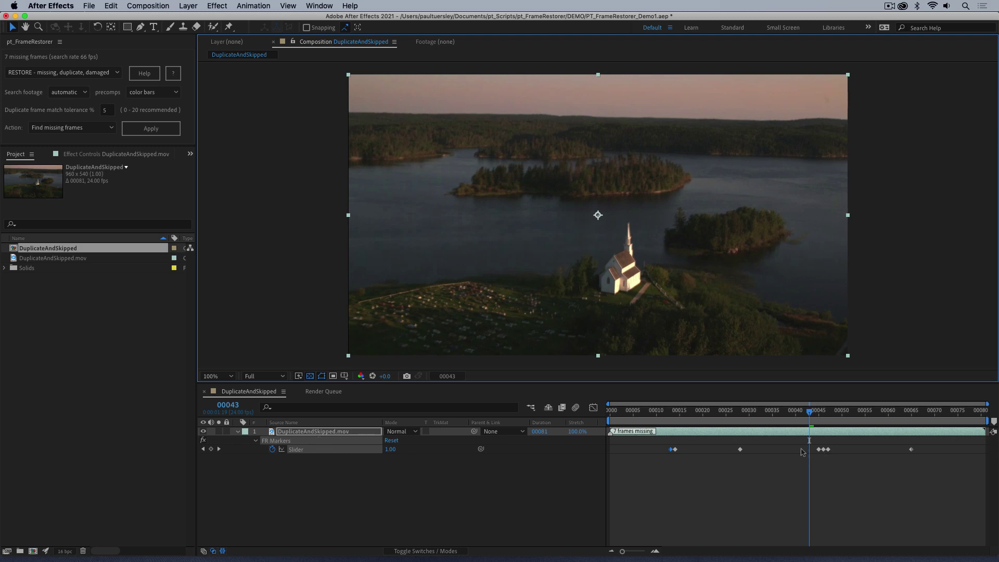
# - Restore the marked frames of DuplicateAndSkipped.mov using TimeWarp with Pixel Motion, and preview the restored composition
pyautogui.click(72, 127)
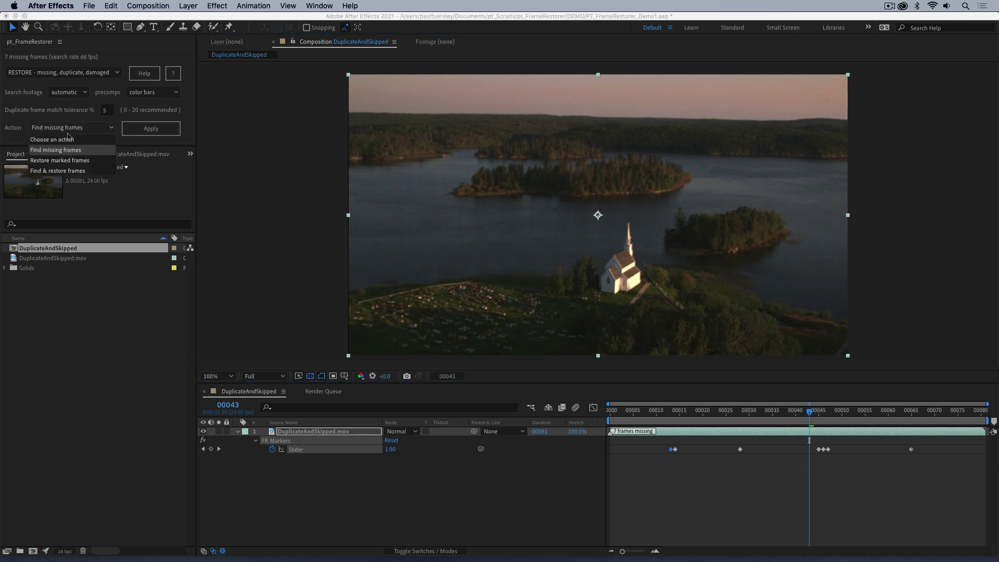
pyautogui.click(73, 161)
pyautogui.click(151, 129)
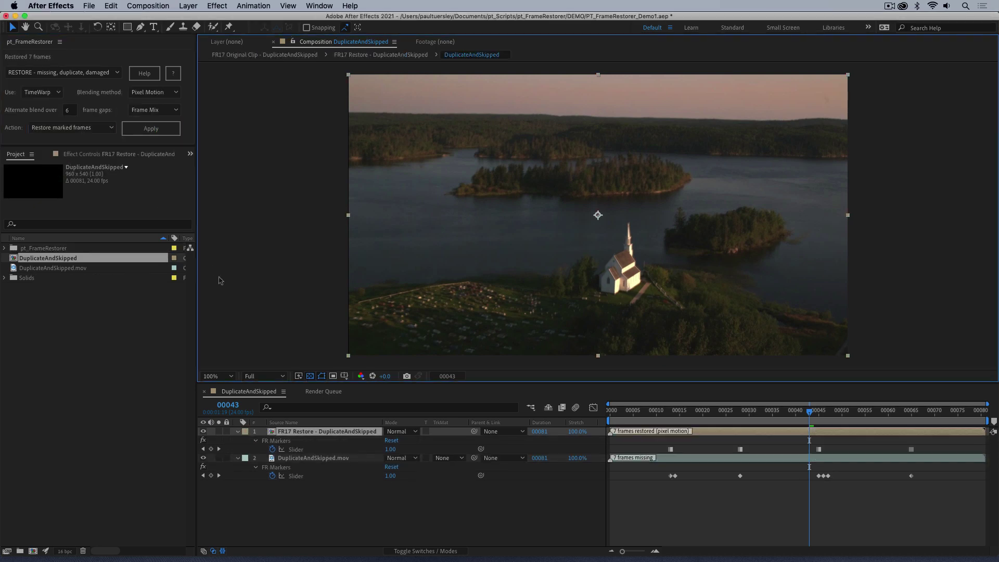
pyautogui.click(367, 515)
pyautogui.press('space')
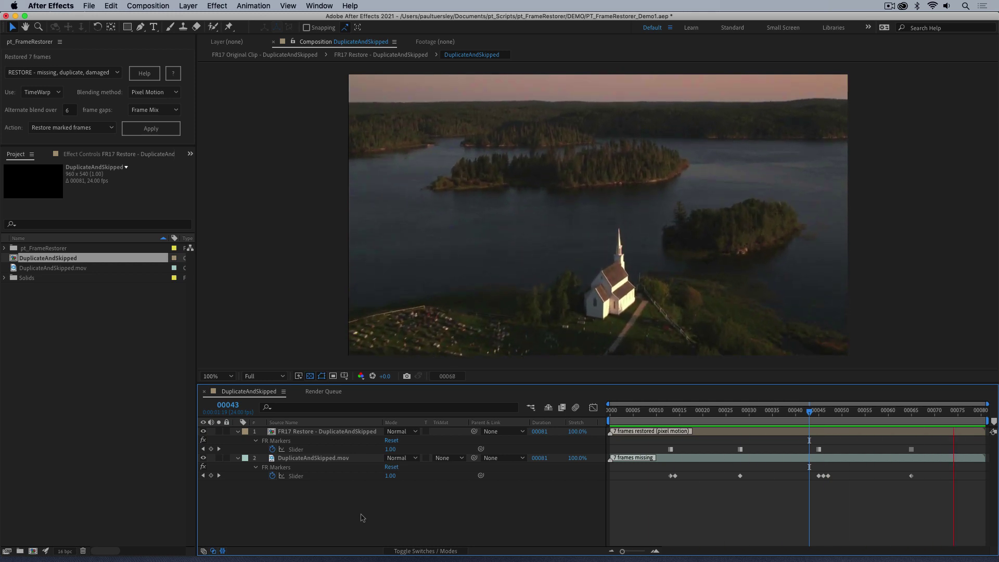
pyautogui.press('space')
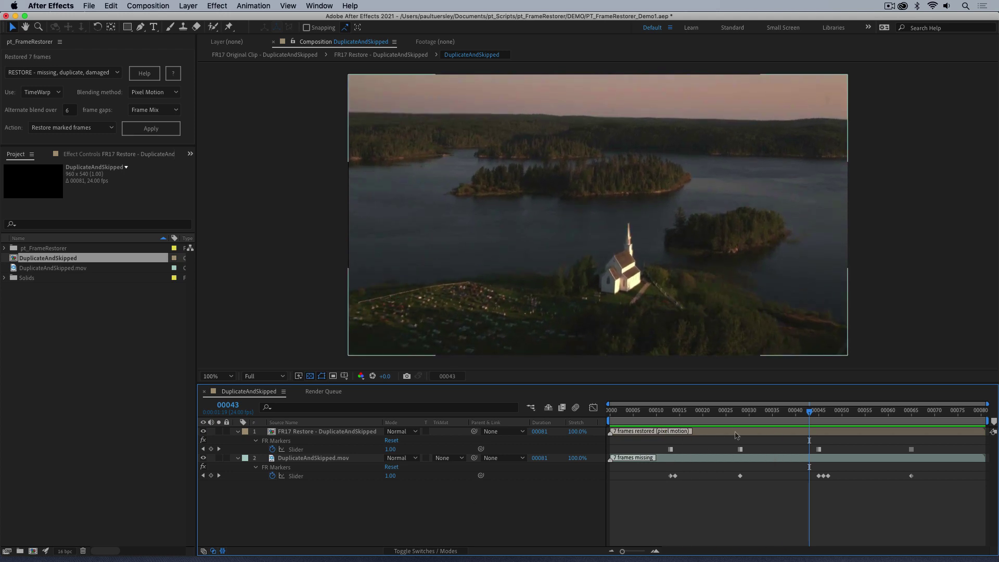
# - Examine the restored church footage frame by frame between frames 32 and 36 for a remaining skip
pyautogui.moveTo(809, 412); pyautogui.dragTo(770, 419)
pyautogui.press('pagedown')
pyautogui.press('pagedown')
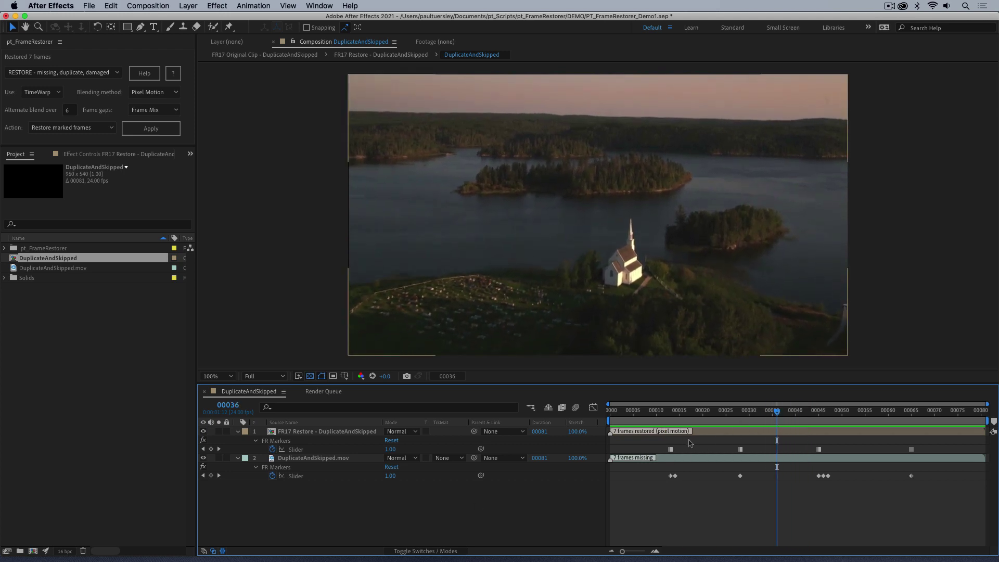
pyautogui.press('pageup')
pyautogui.press('pageup')
pyautogui.press('pageup')
pyautogui.press('pageup')
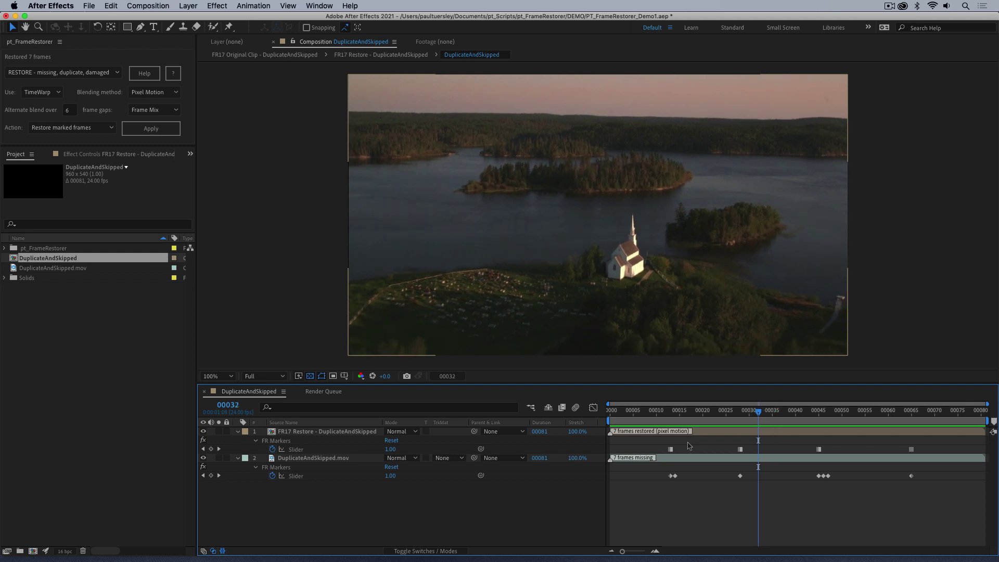
pyautogui.press('pagedown')
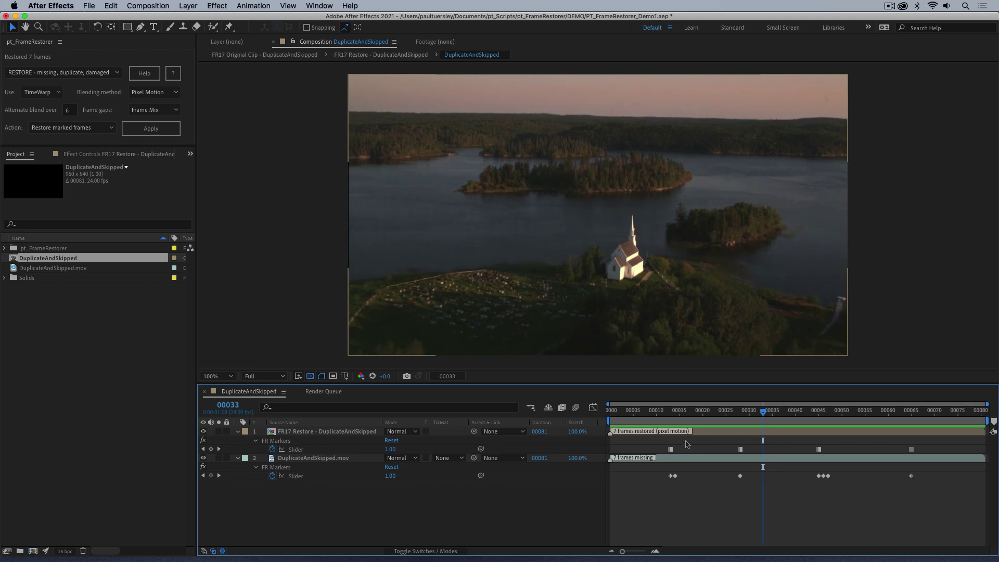
pyautogui.press('pagedown')
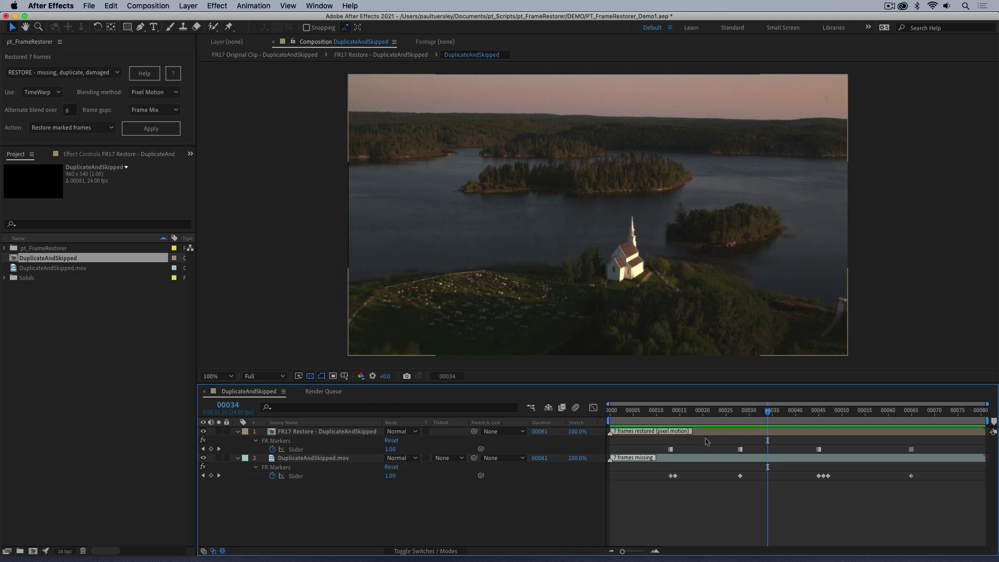
pyautogui.press('pageup')
pyautogui.press('pagedown')
pyautogui.press('pagedown')
pyautogui.press('pagedown')
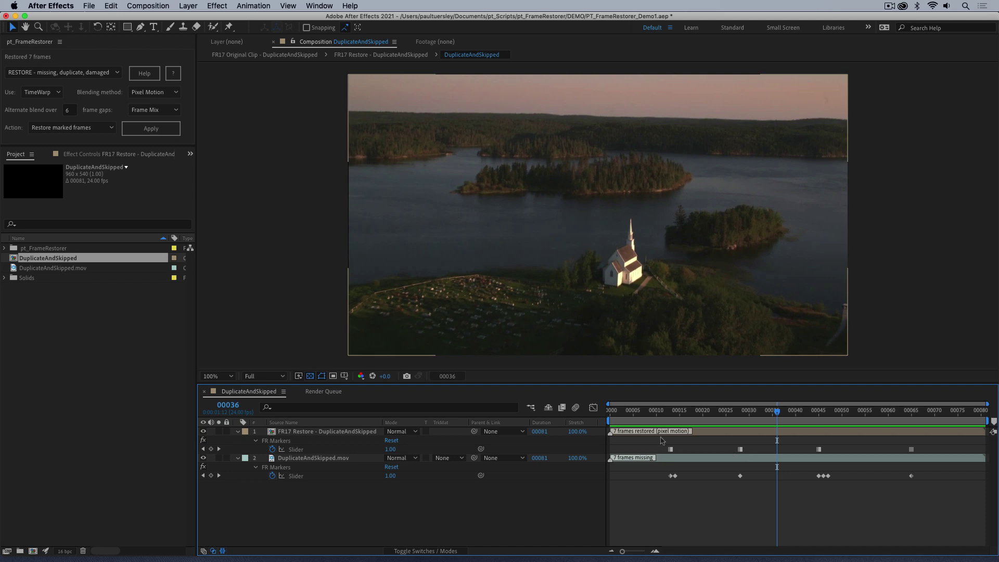
# - Select the FR17 Restore layer and switch FrameRestorer to the INSERT - skipped frames category
pyautogui.click(334, 432)
pyautogui.click(70, 134)
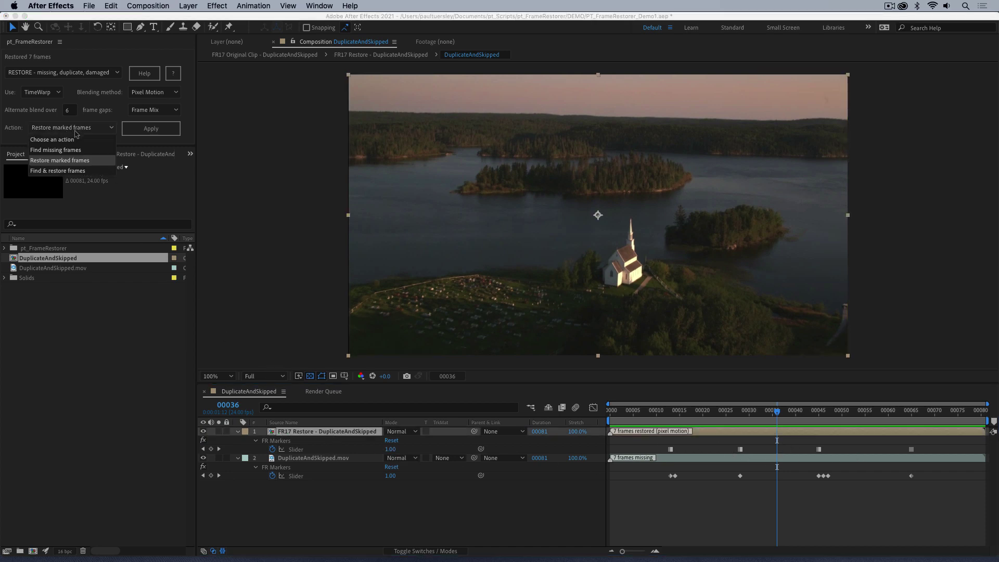
pyautogui.click(50, 74)
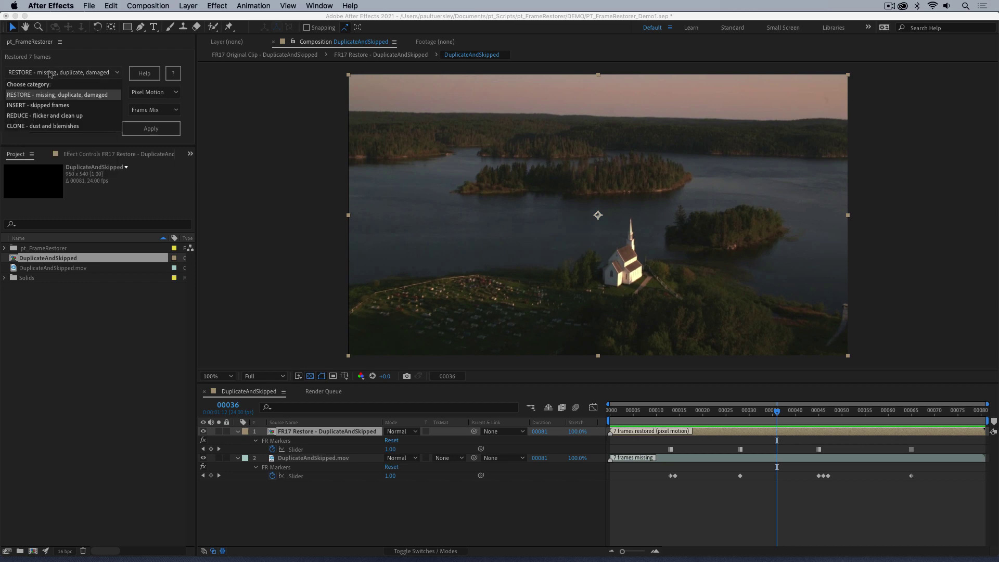
pyautogui.click(52, 106)
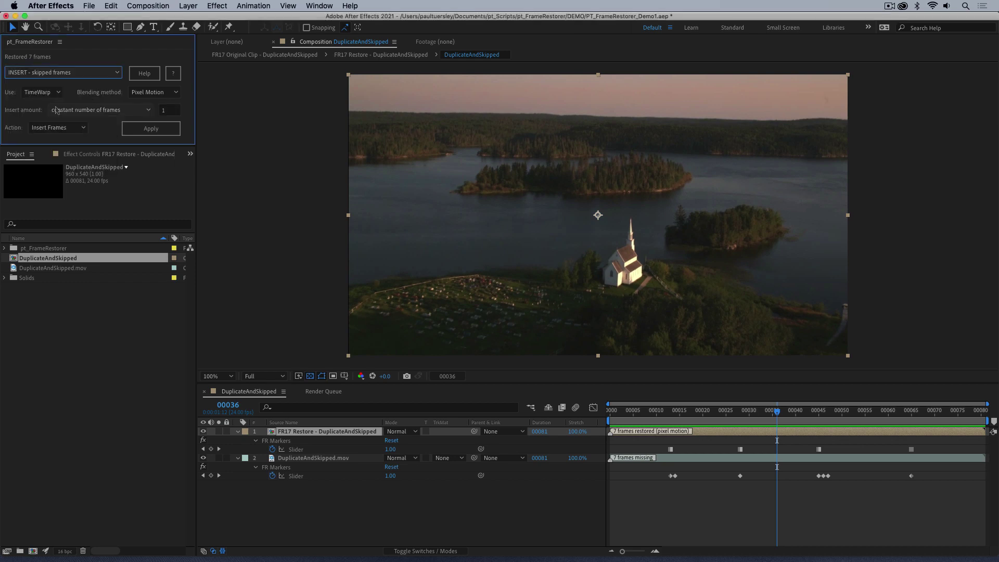
# - Remove the FR Markers slider keyframes from the FR17 Restore layer and add a single marker keyframe at frame 36
pyautogui.click(348, 435)
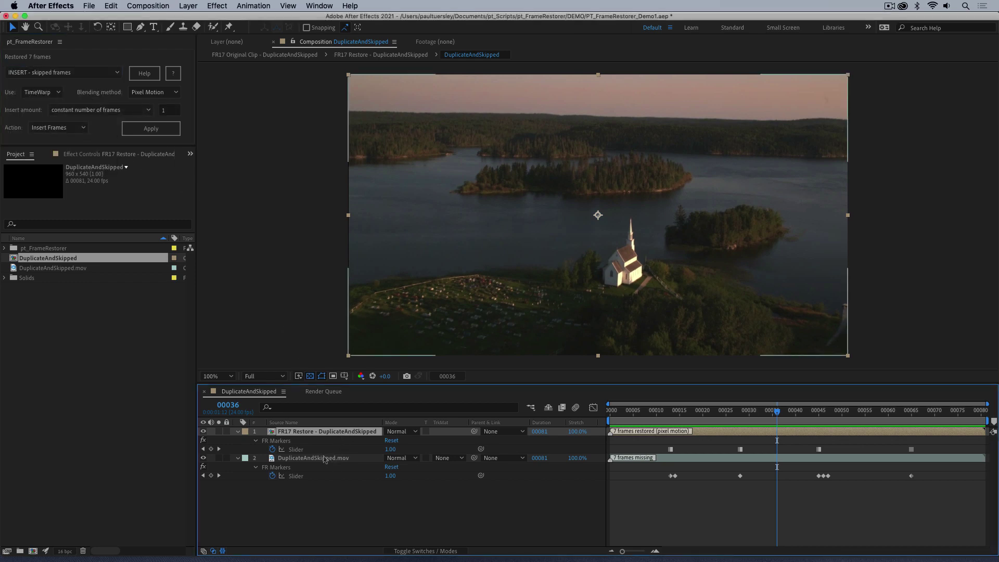
pyautogui.click(272, 449)
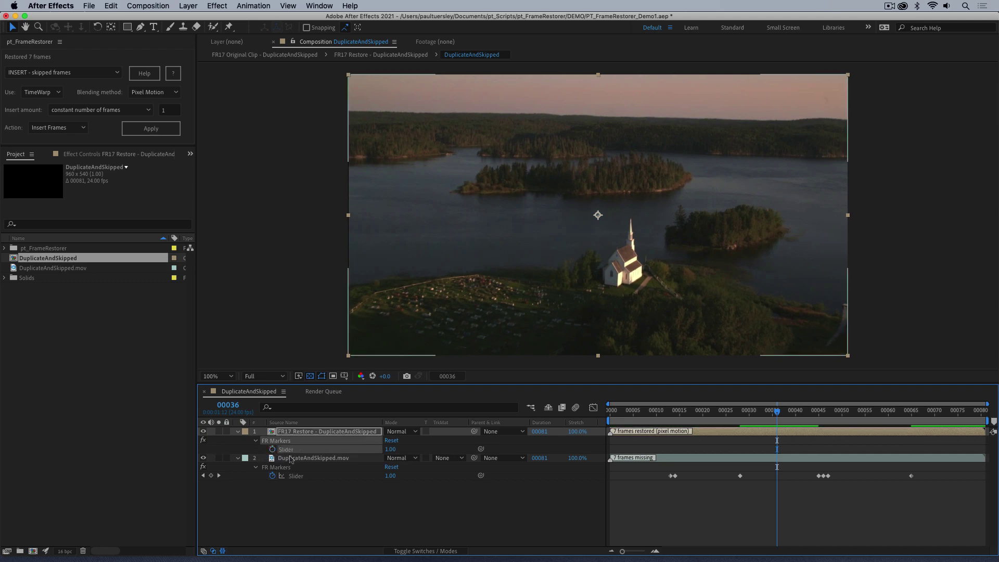
pyautogui.click(272, 449)
pyautogui.press('pageup')
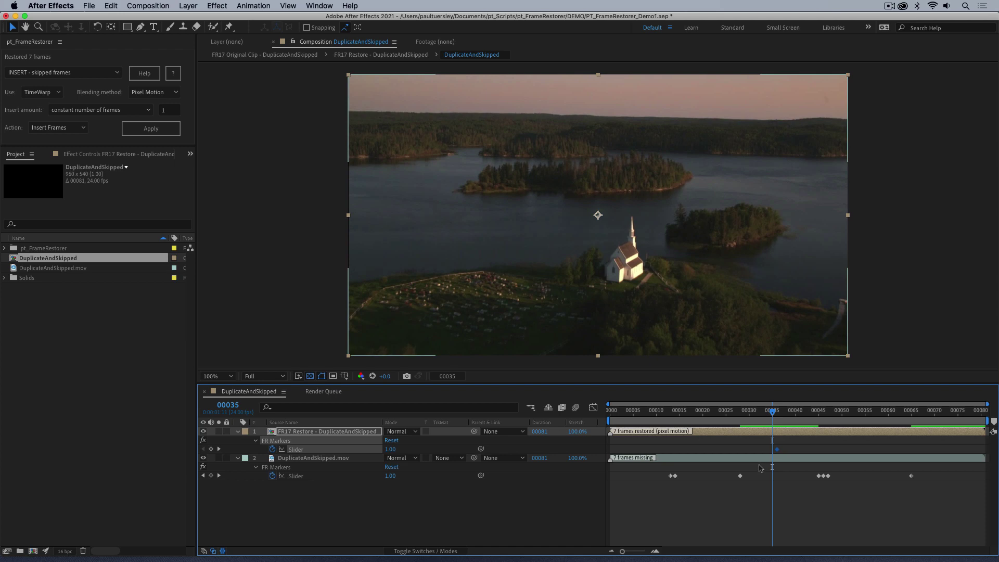
pyautogui.press('pagedown')
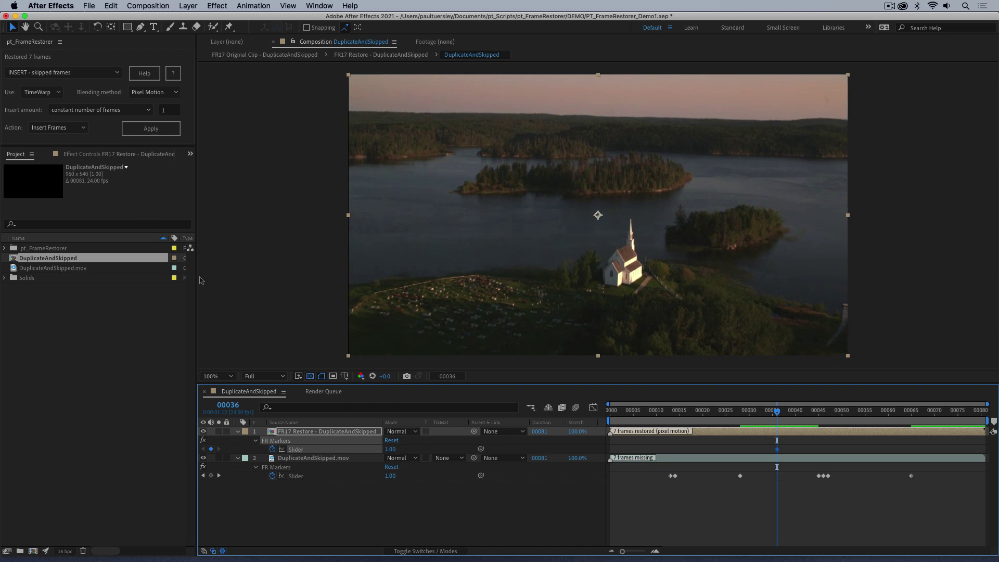
# - Set the constant insert amount to 3 frames and the frame 36 marker's slider value to 3
pyautogui.click(167, 111)
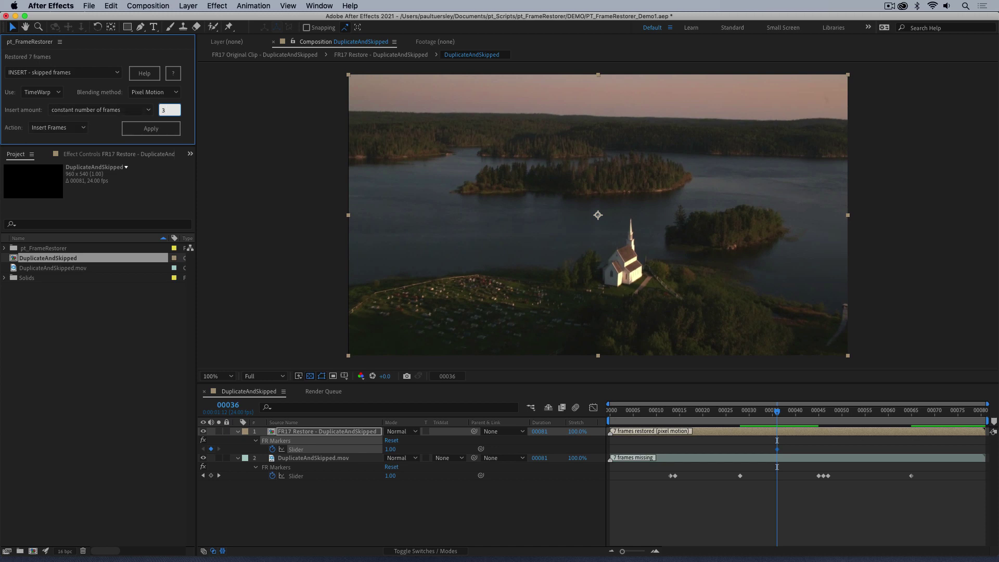
pyautogui.click(416, 500)
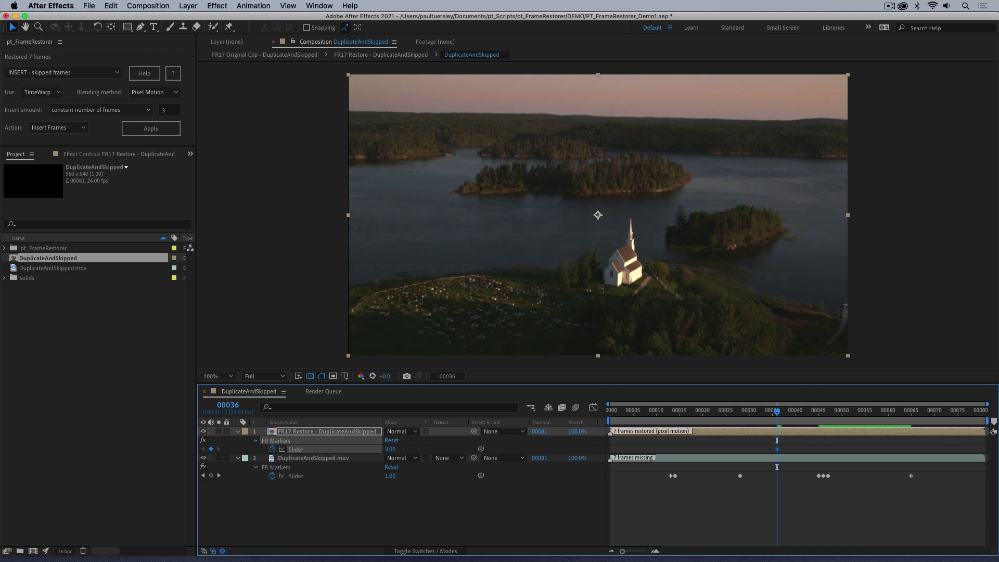
# - Insert the skipped frames using marker values with TimeWarp and Pixel Motion, and preview the composition
pyautogui.click(100, 110)
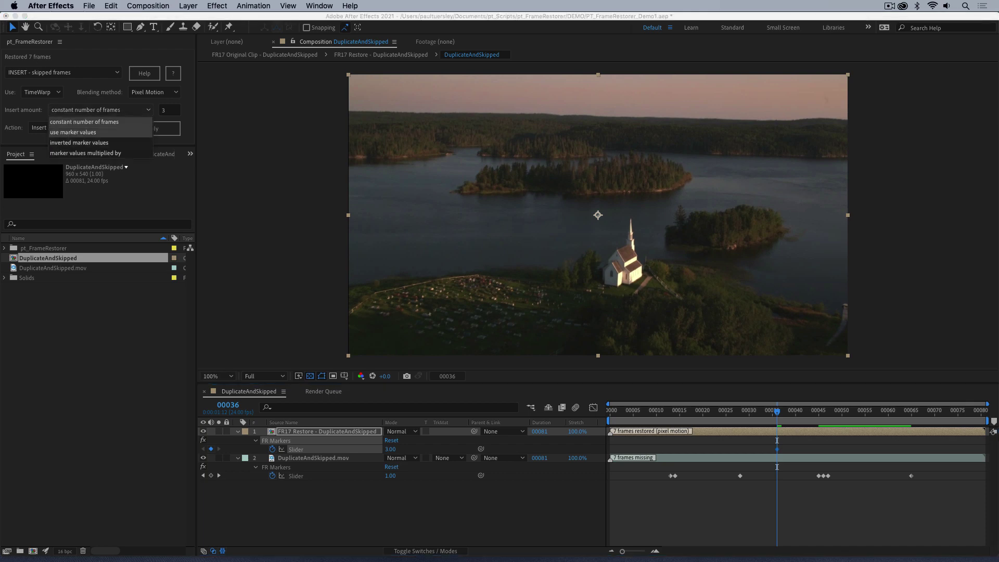
pyautogui.click(78, 132)
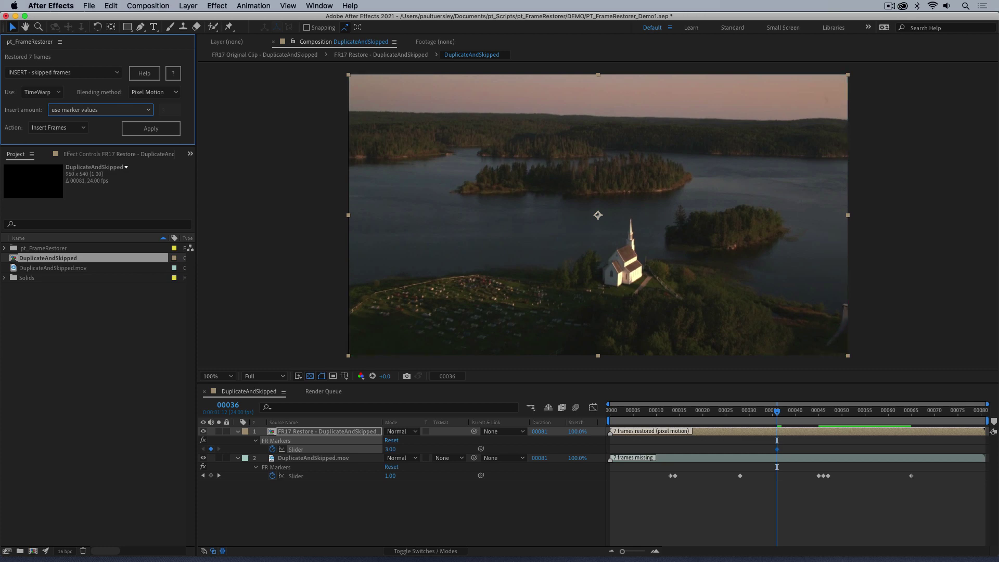
pyautogui.click(151, 128)
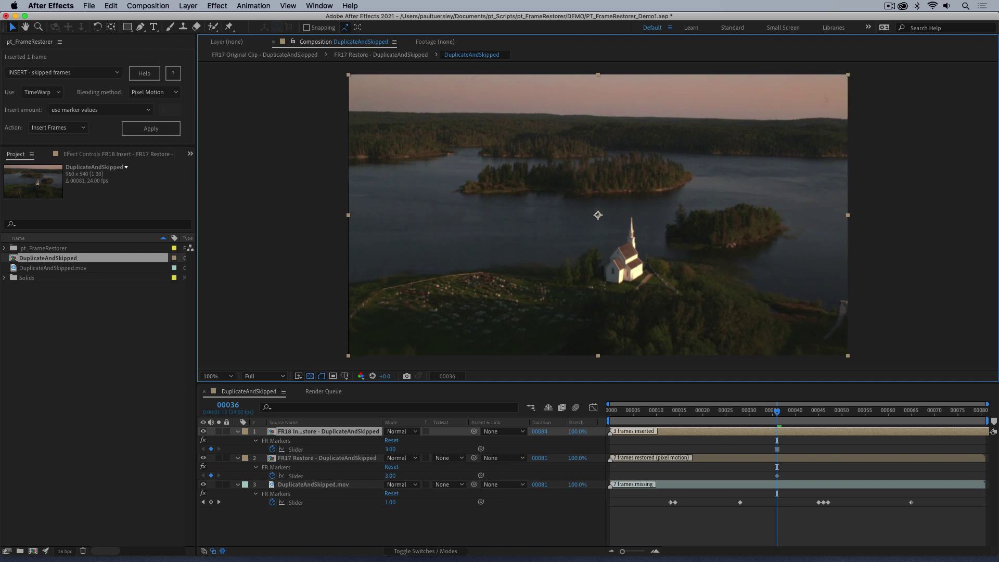
pyautogui.press('super+shift+a')
pyautogui.press('space')
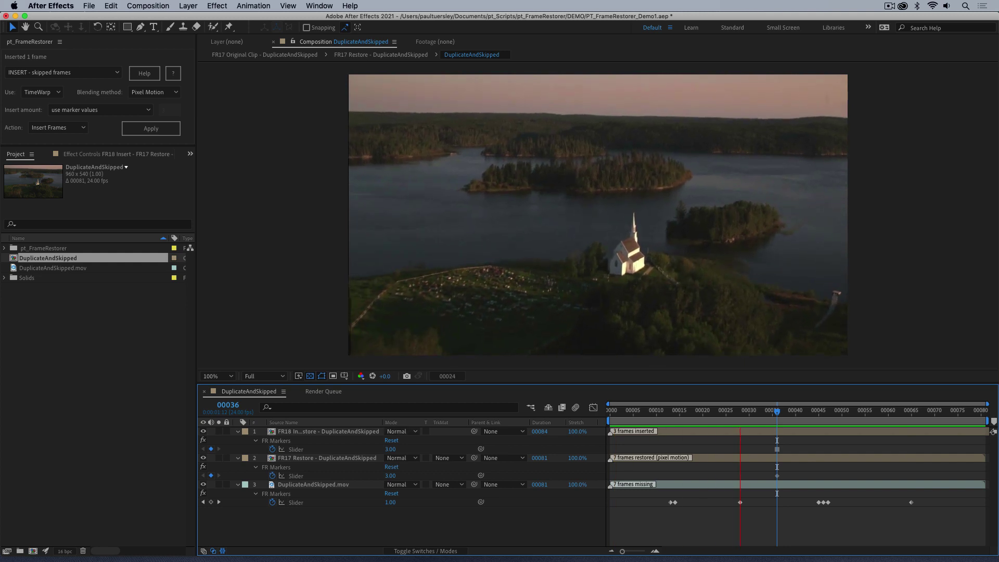
# - Delete all items from the project, including folders and their contents
pyautogui.press('super+a')
pyautogui.press('Delete')
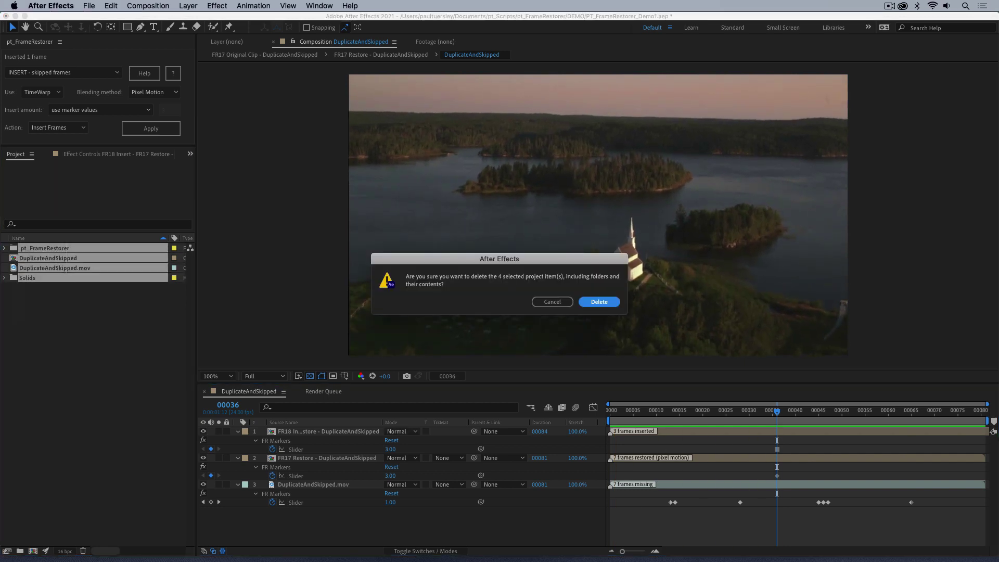
pyautogui.press('Return')
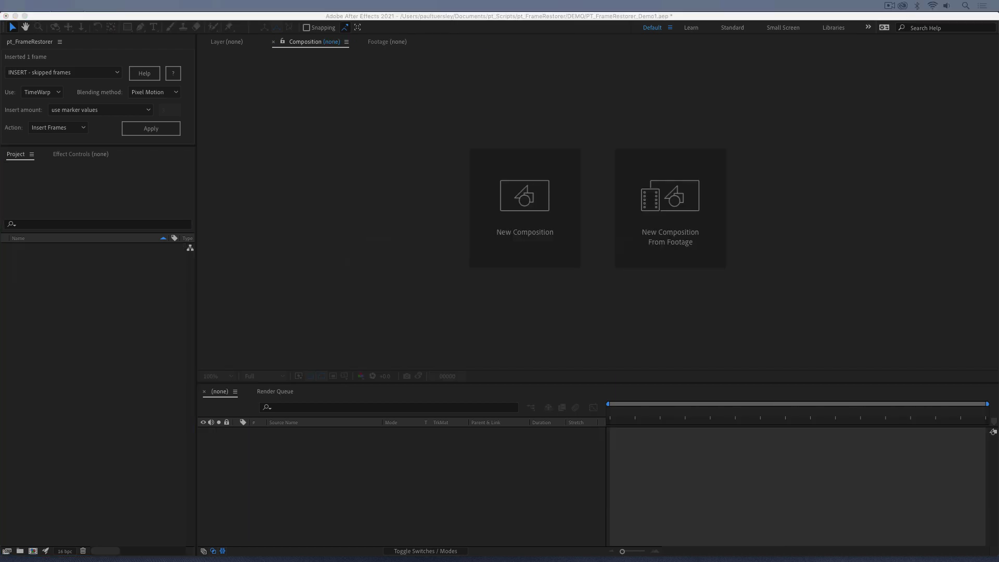
# - Import the MissingFrames_[0000-0083].tif sequence and create a composition from it
pyautogui.moveTo(33, 319); pyautogui.dragTo(83, 295)
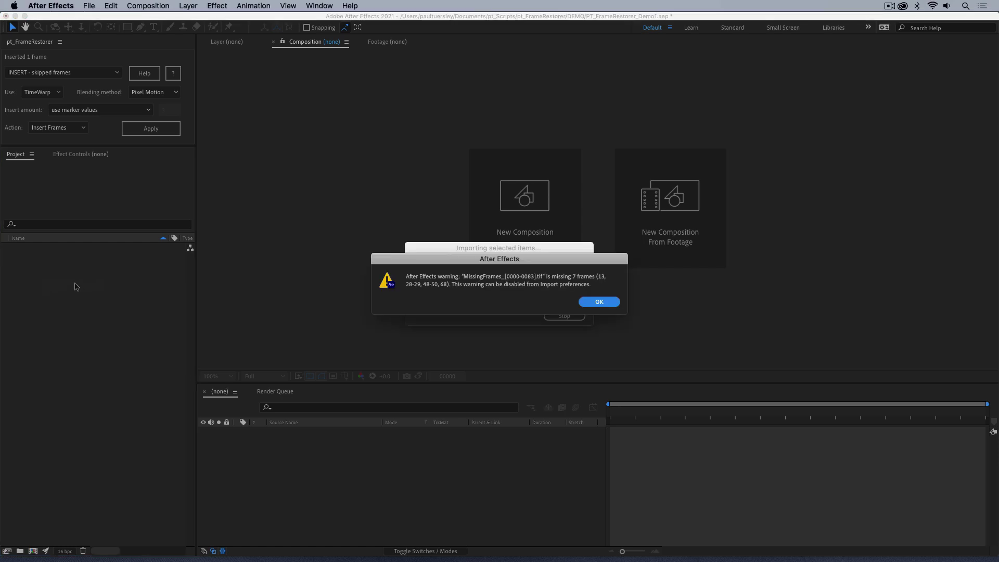
pyautogui.click(599, 302)
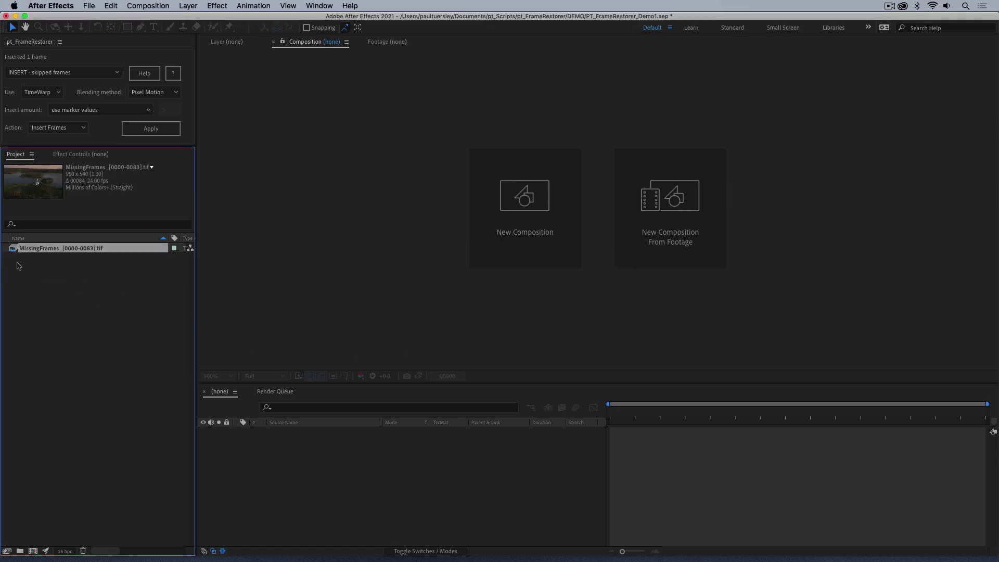
pyautogui.moveTo(34, 251); pyautogui.dragTo(34, 549)
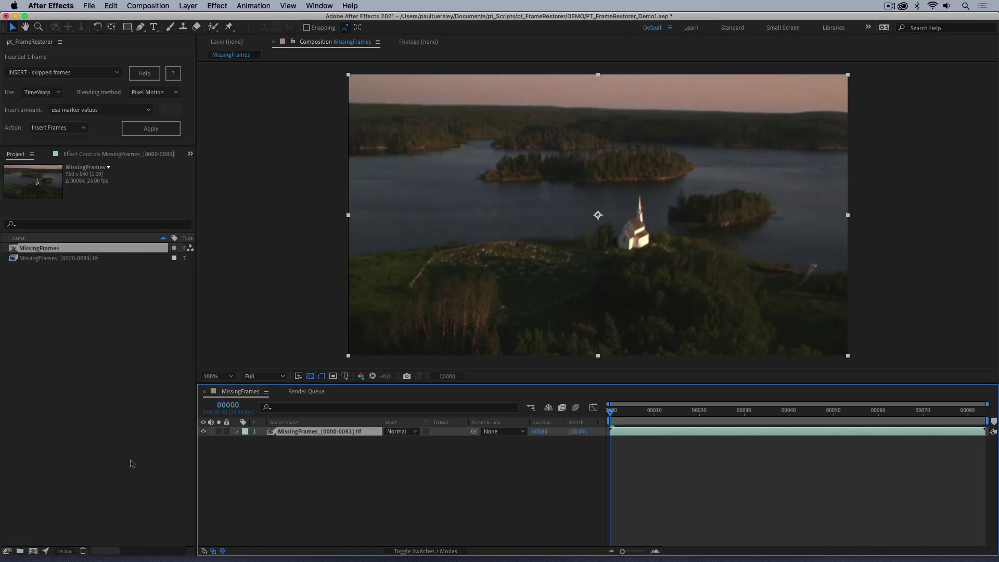
# - Find the missing frames in the TIFF sequence using the RESTORE category, automatic search and 5% tolerance, and reveal the layer's marker keyframes
pyautogui.click(59, 74)
pyautogui.click(52, 91)
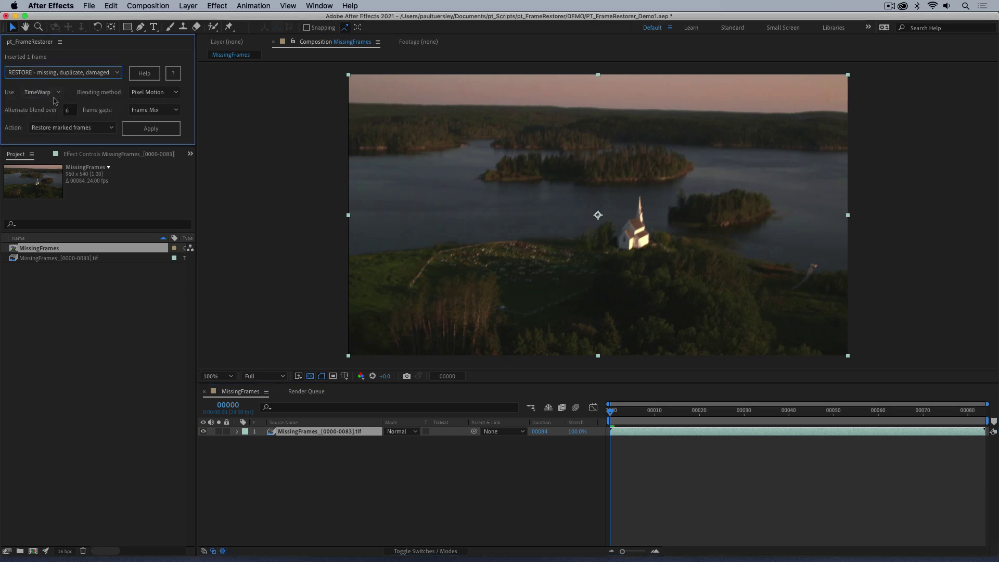
pyautogui.click(62, 127)
pyautogui.click(69, 150)
pyautogui.click(151, 129)
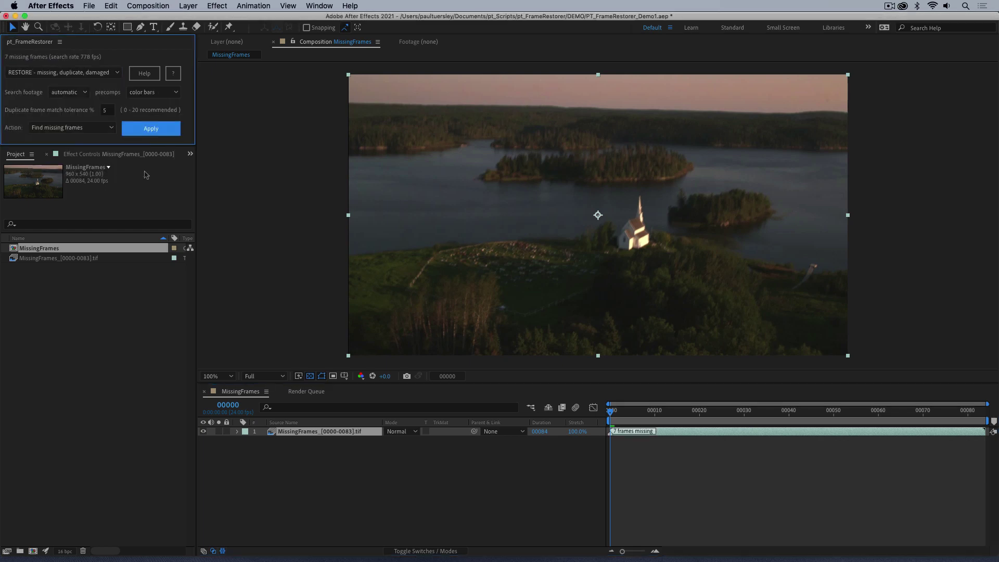
pyautogui.click(334, 432)
pyautogui.press('u')
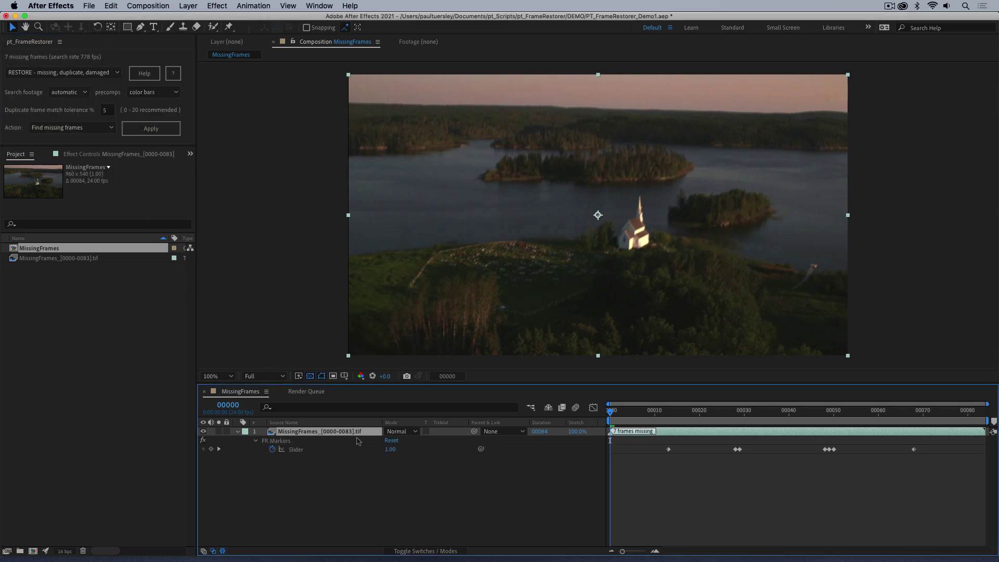
pyautogui.moveTo(711, 411); pyautogui.dragTo(771, 422)
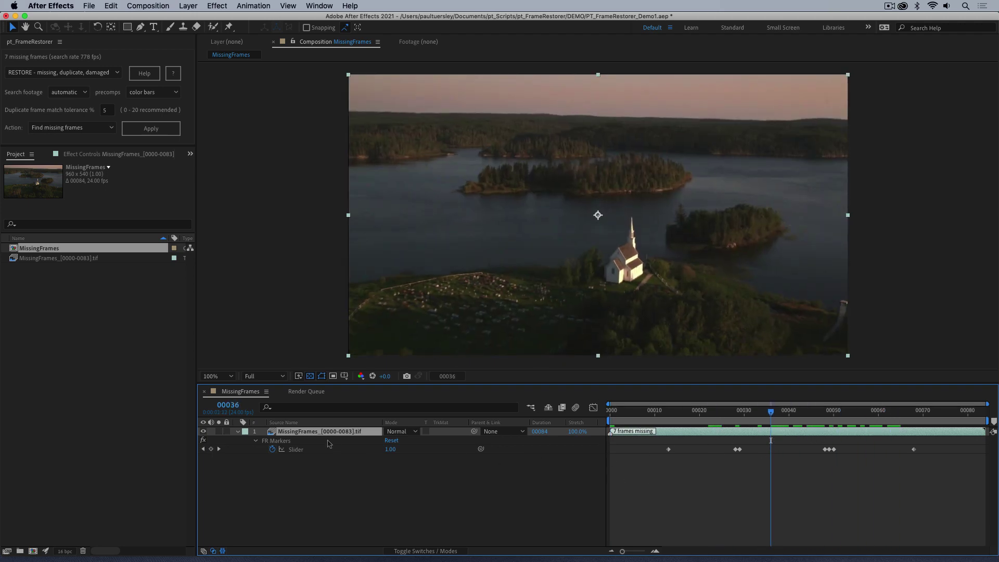
# - Switch FrameRestorer to INSERT - skipped frames and set the insert amount to a constant number of -1 frames
pyautogui.click(69, 76)
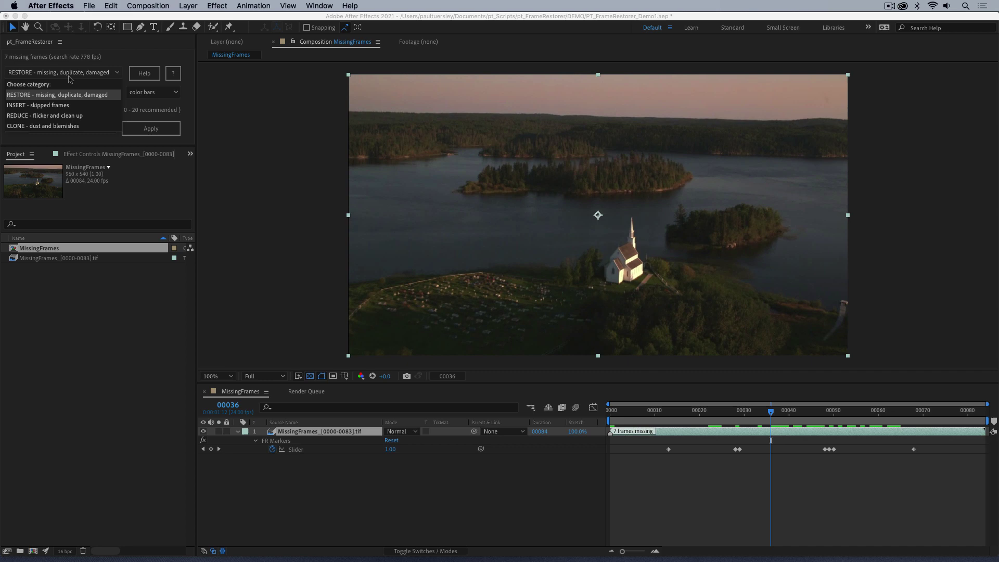
pyautogui.click(52, 106)
pyautogui.click(93, 111)
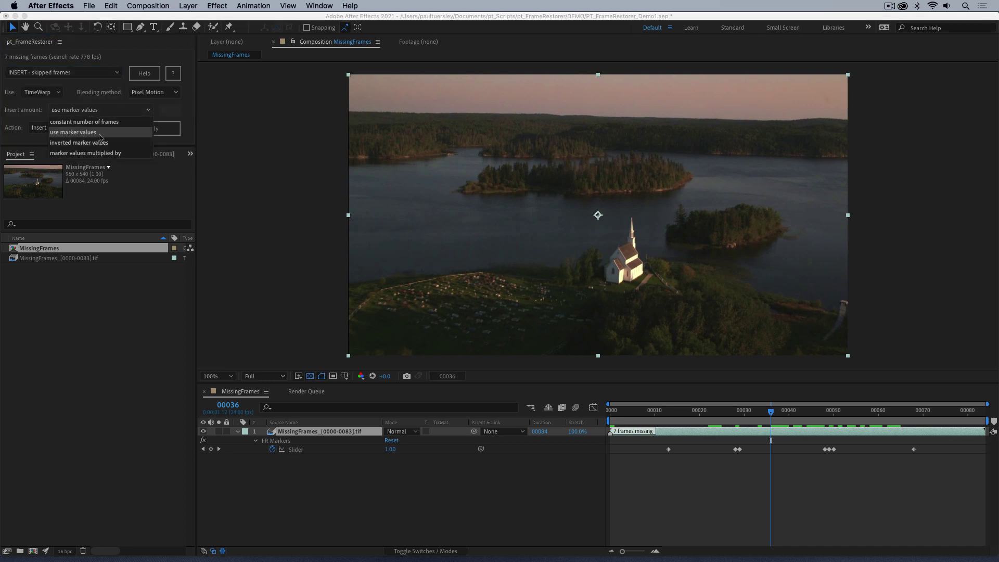
pyautogui.click(136, 62)
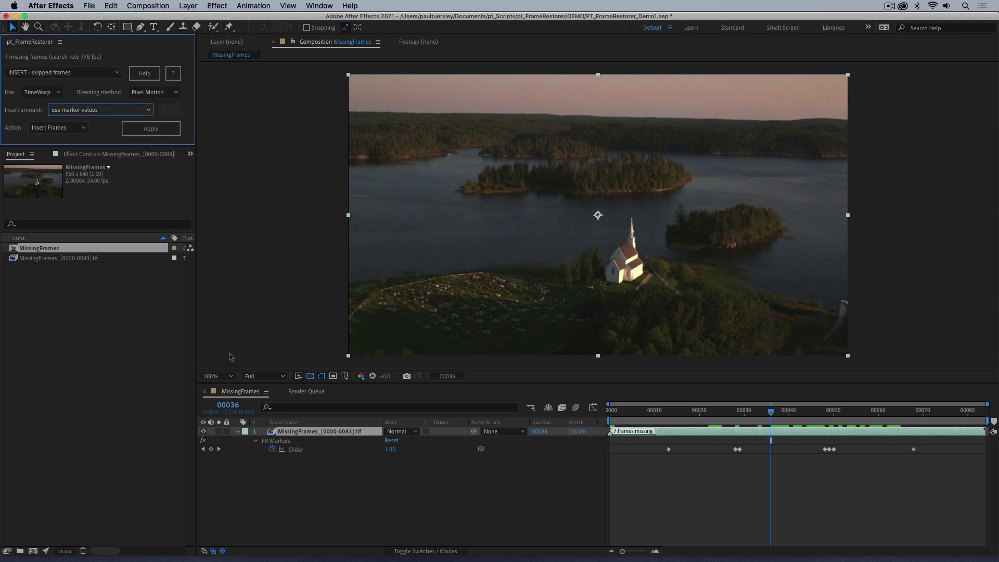
pyautogui.click(89, 111)
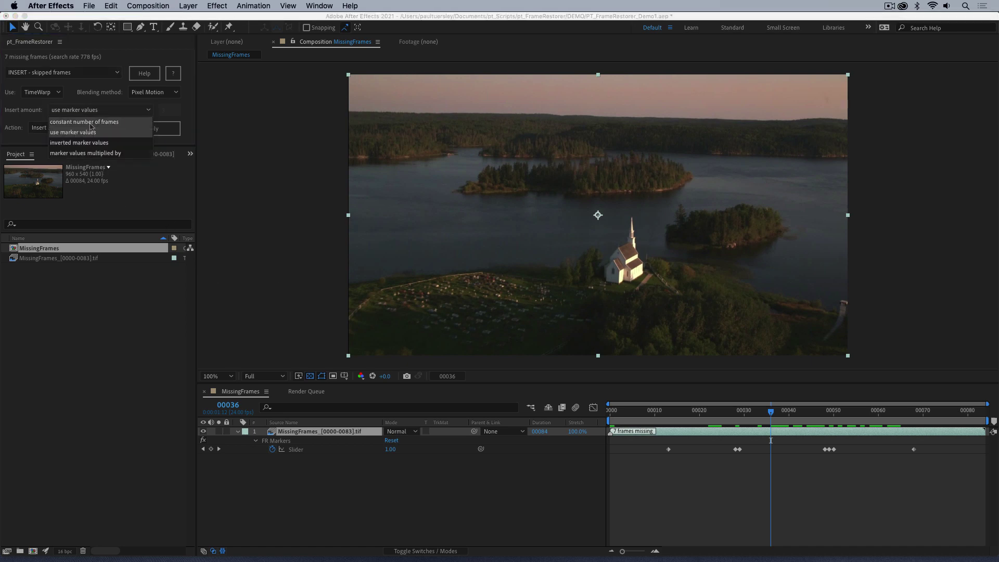
pyautogui.click(89, 122)
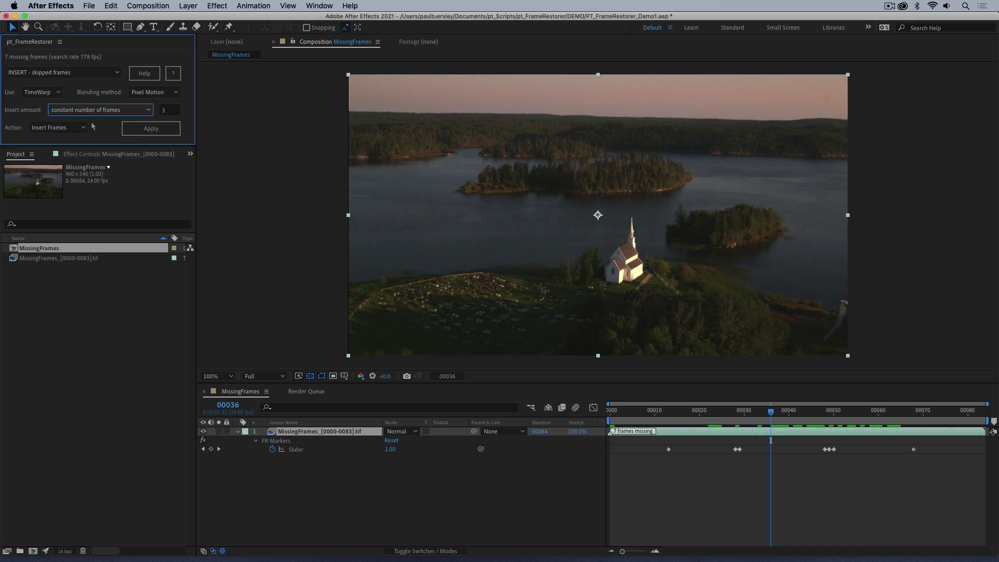
pyautogui.click(163, 114)
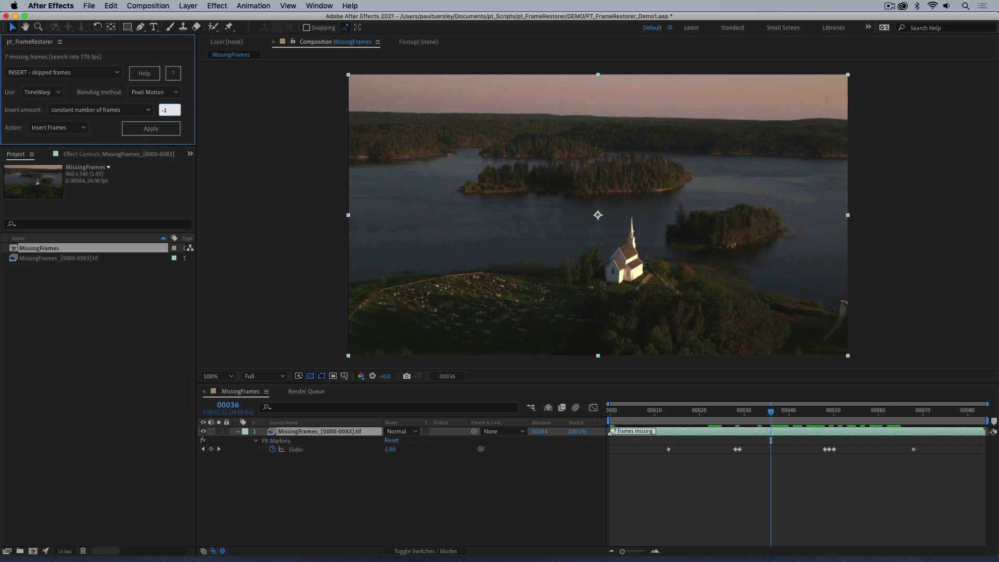
# - Examine the TIFF sequence frame by frame around the first marked missing frame
pyautogui.click(771, 441)
pyautogui.press('j')
pyautogui.press('j')
pyautogui.press('j')
pyautogui.press('pageup')
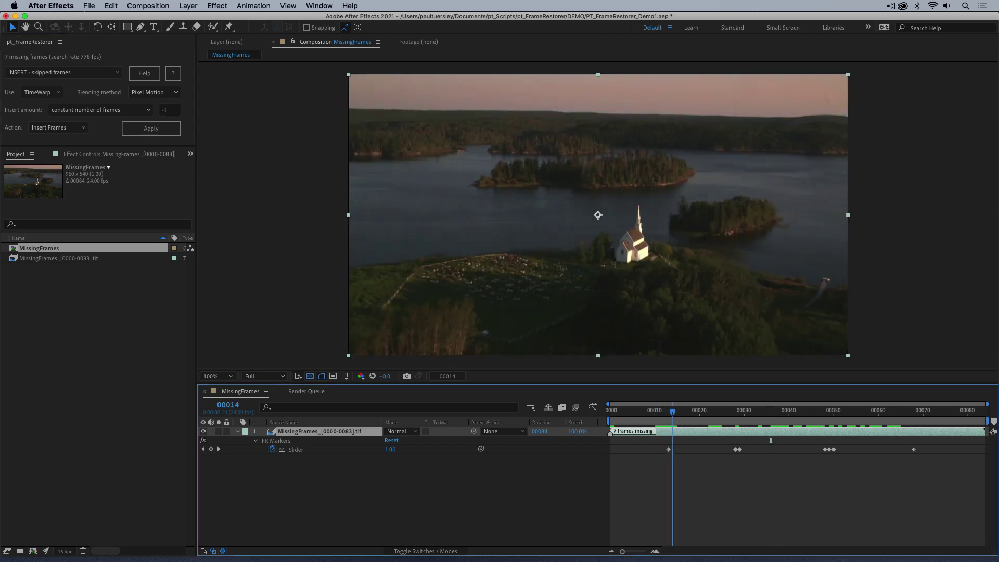
pyautogui.press('pagedown')
pyautogui.press('pageup')
pyautogui.press('pagedown')
pyautogui.press('space')
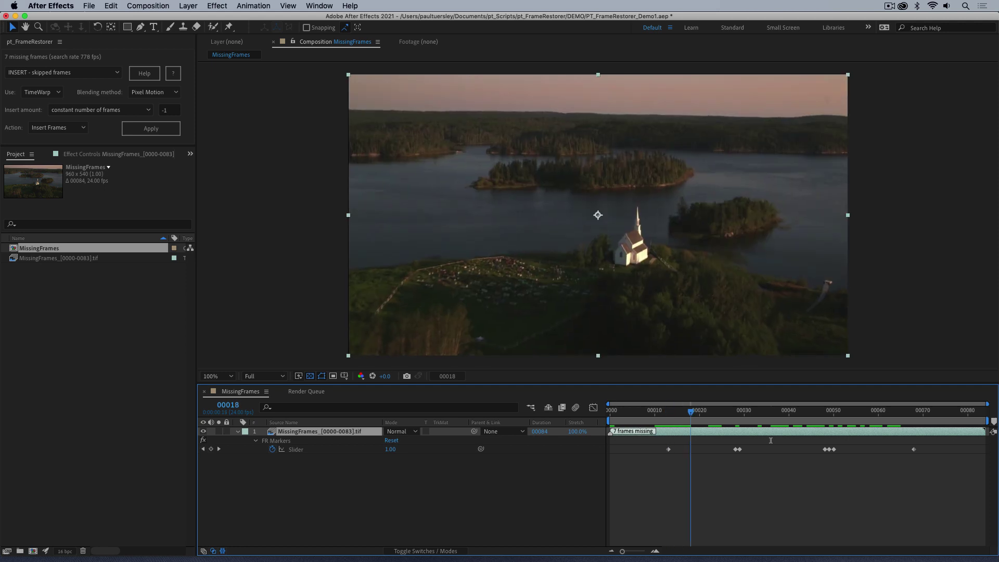
# - Review the first marked missing frame and apply the constant -1 frame insert to the MissingFrames TIFF sequence layer
pyautogui.moveTo(794, 441); pyautogui.dragTo(650, 441)
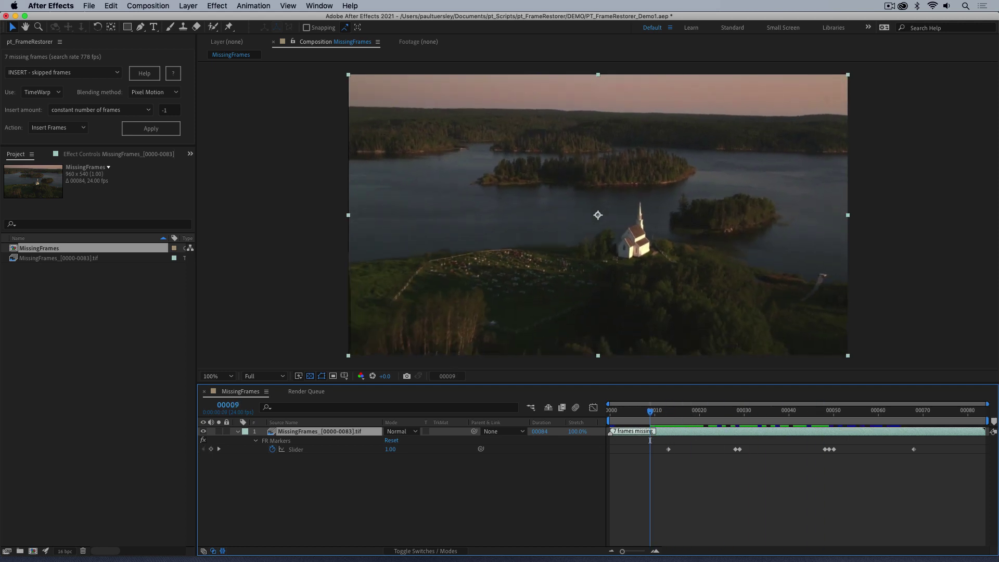
pyautogui.press('pagedown')
pyautogui.press('pagedown')
pyautogui.press('pagedown')
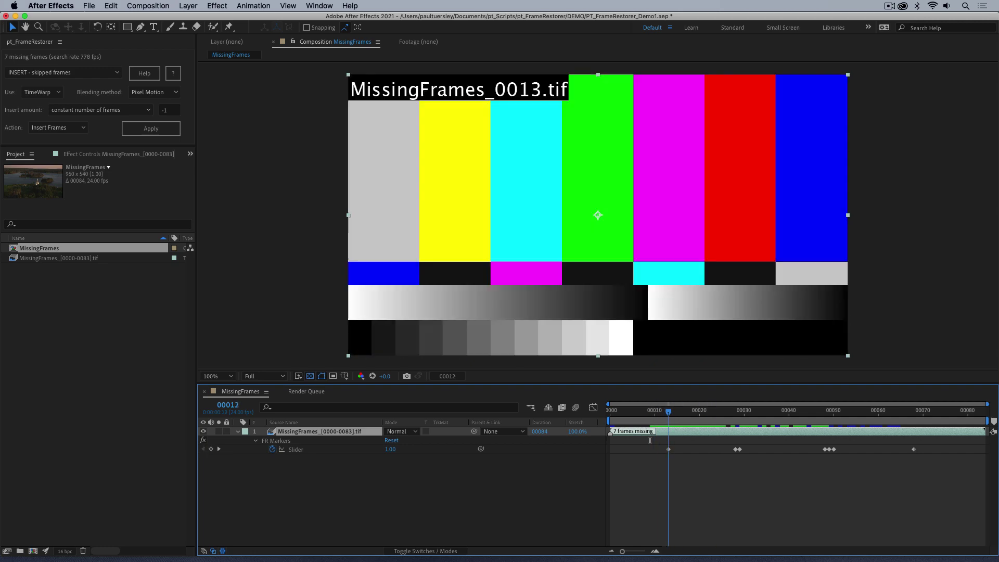
pyautogui.moveTo(650, 441); pyautogui.dragTo(659, 440)
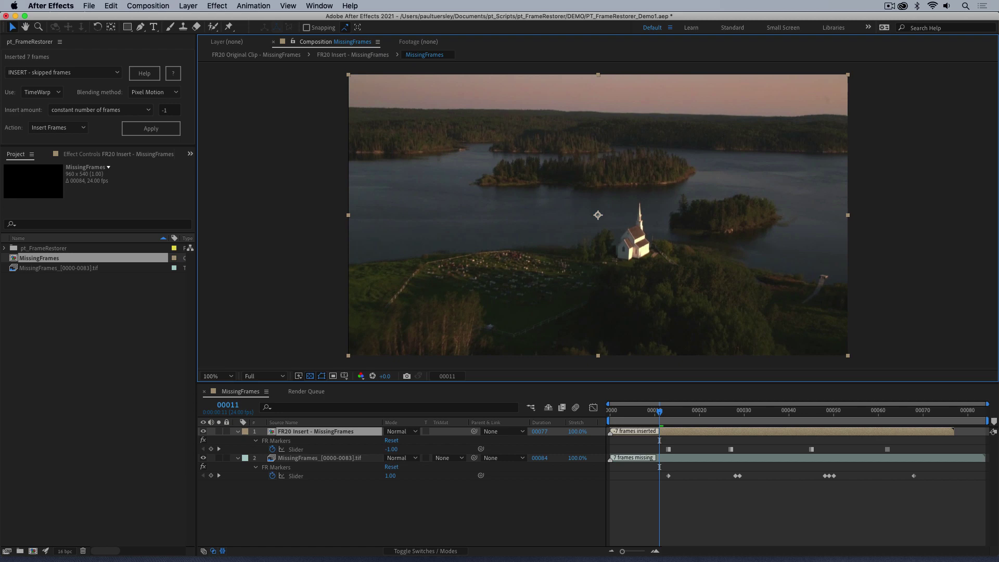
# - Play back the shortened sequence and check the frames around the first insert marker for the removed missing frame
pyautogui.press('space')
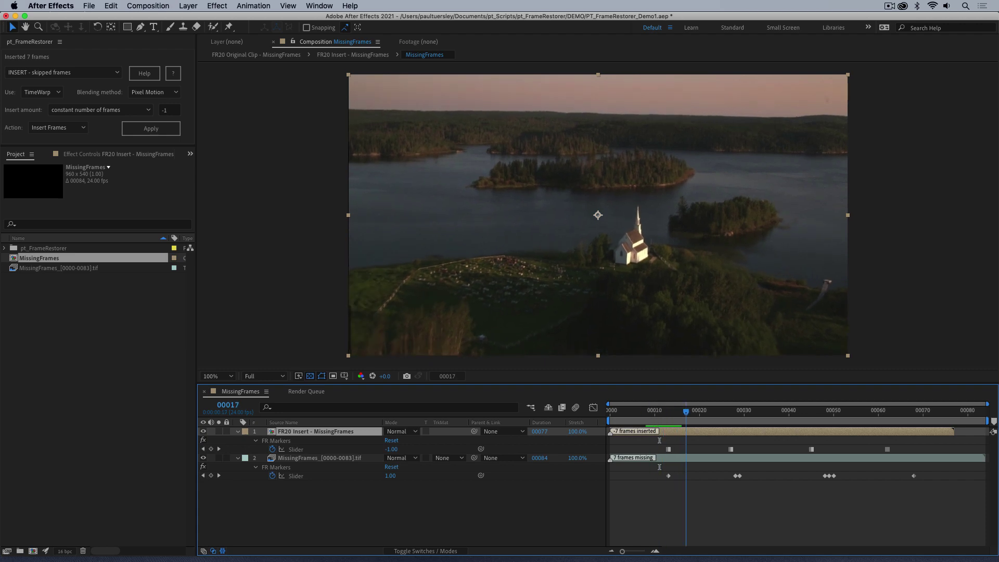
pyautogui.press('space')
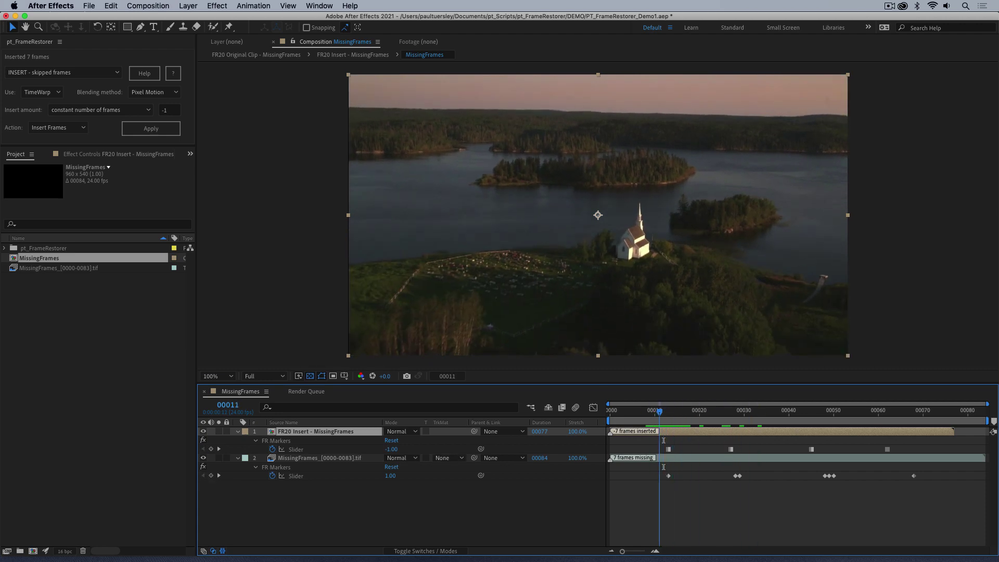
pyautogui.press('pagedown')
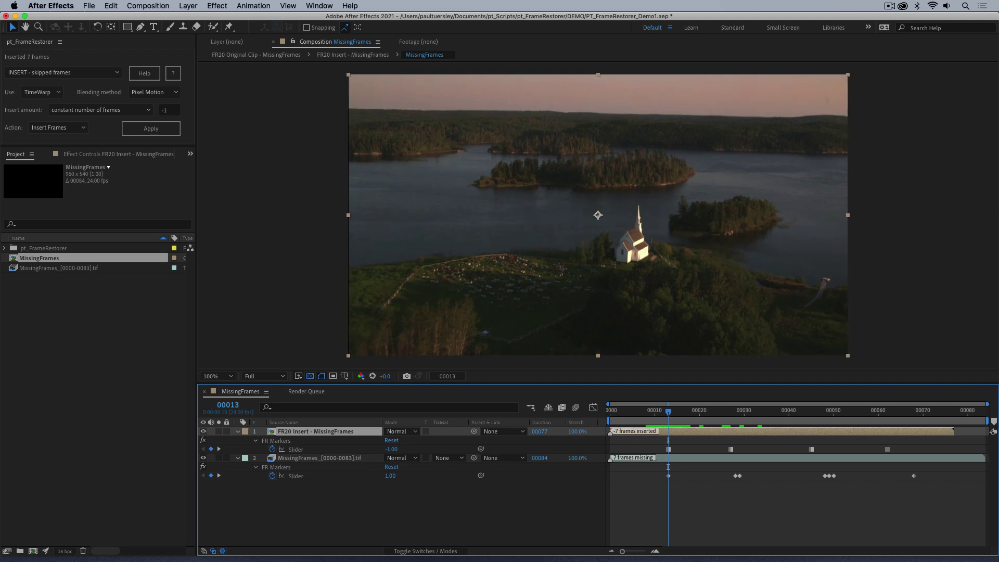
pyautogui.press('space')
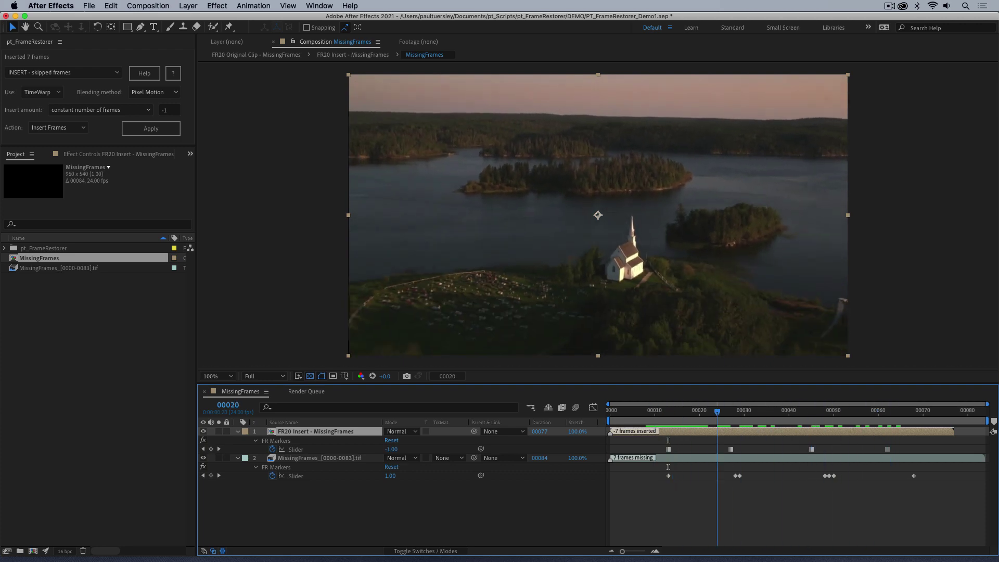
pyautogui.press('space')
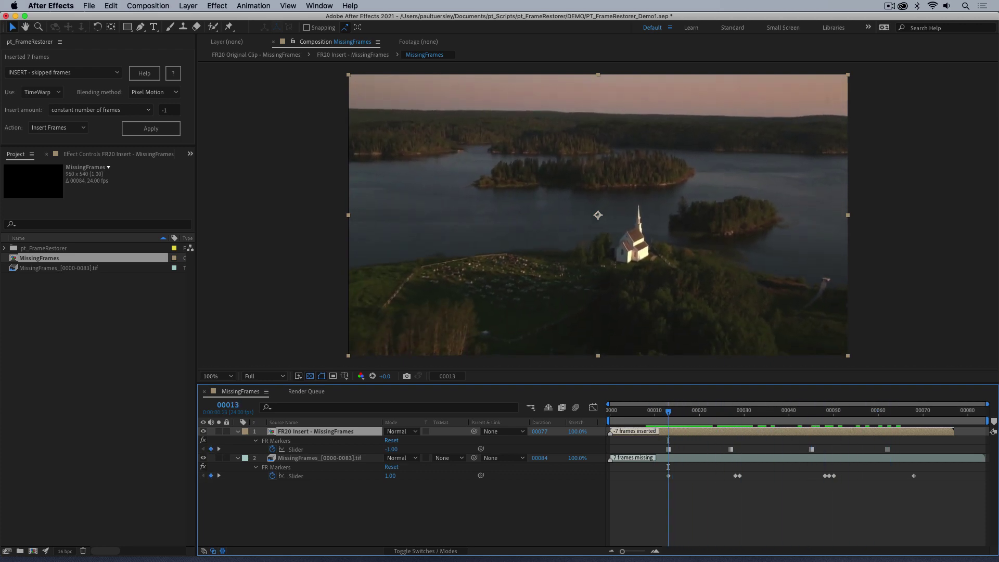
# - Insert frames into the shortened FR20 Insert layer using inverted marker values with TimeWarp and Pixel Motion, and preview the result
pyautogui.click(99, 110)
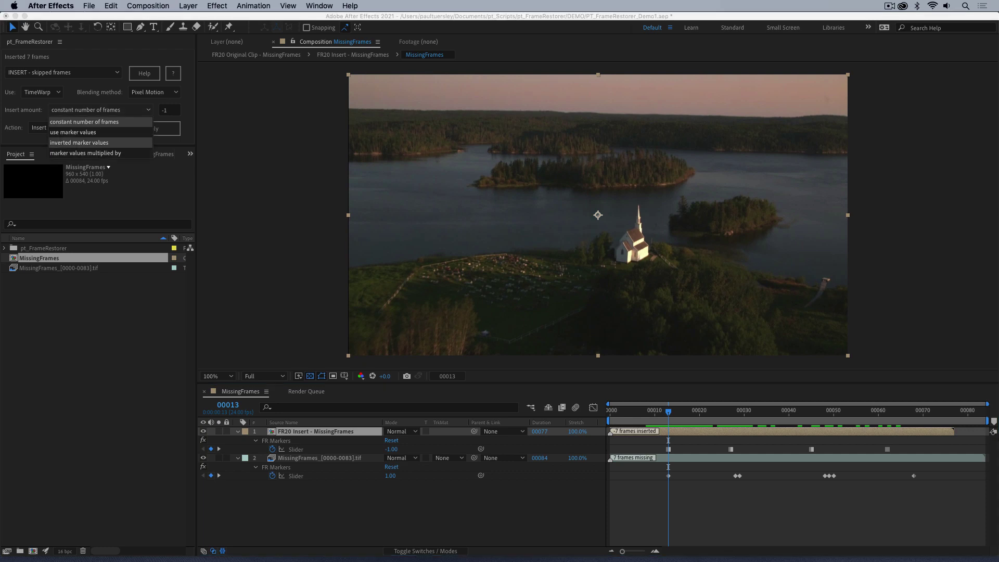
pyautogui.press('Return')
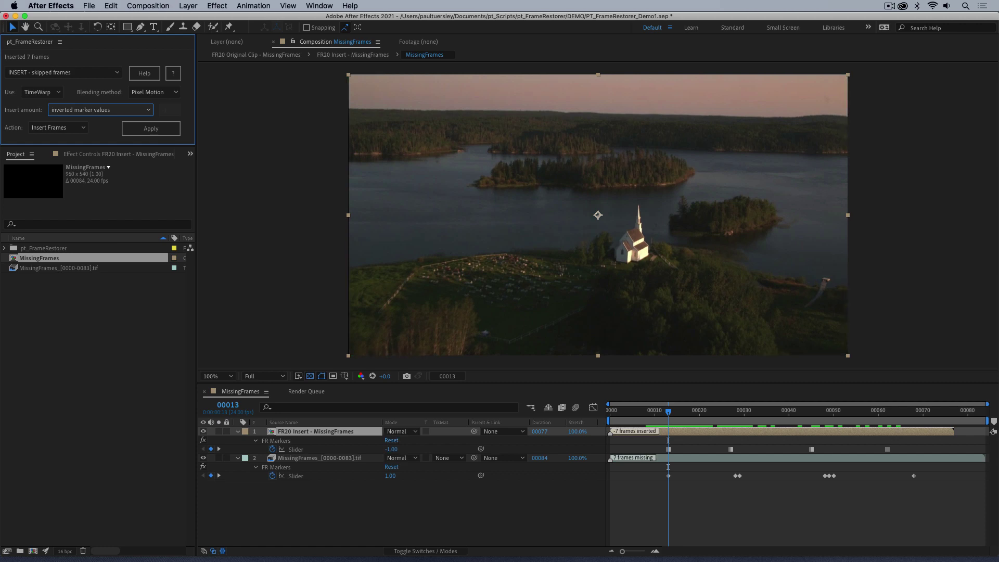
pyautogui.press('Return')
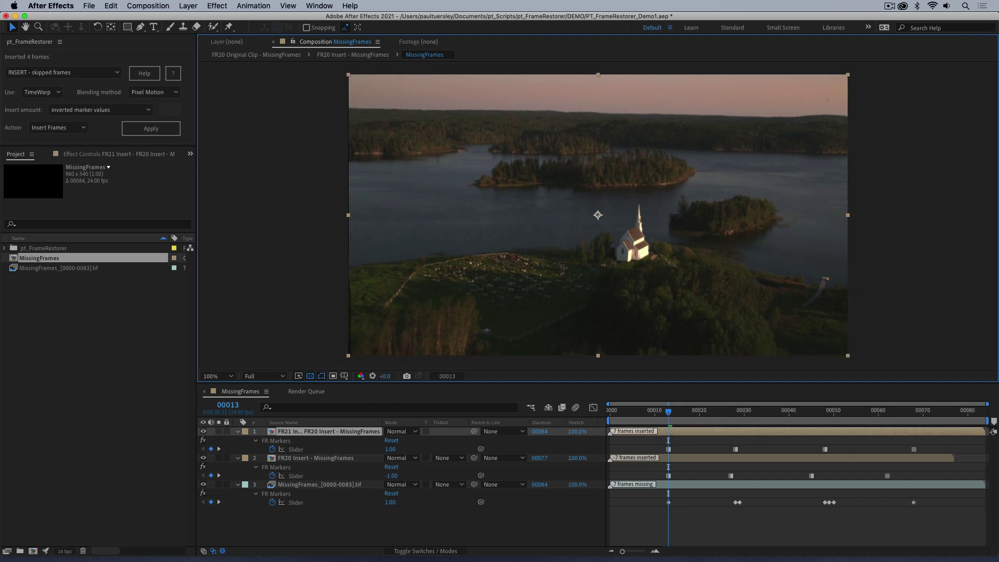
pyautogui.press('space')
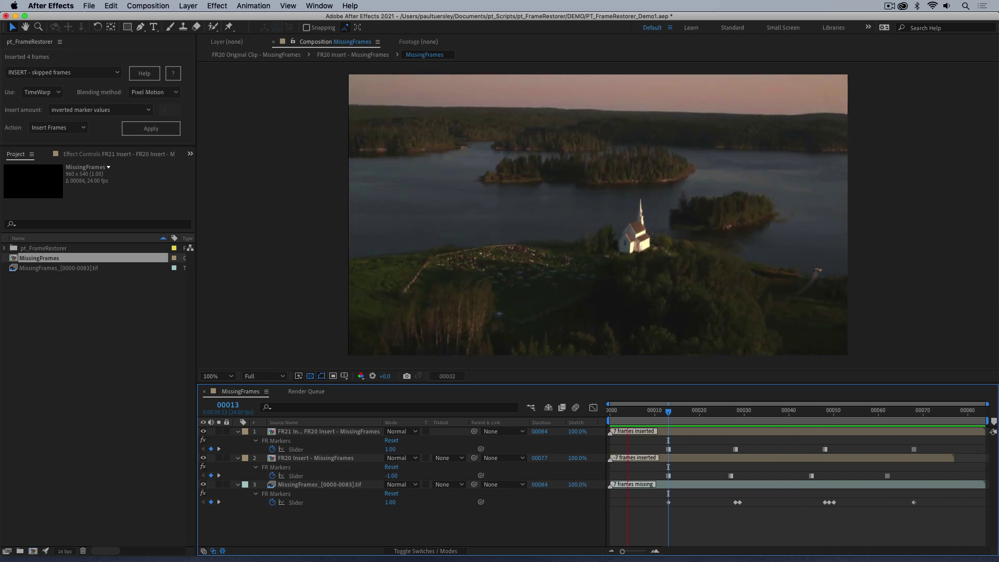
pyautogui.press('space')
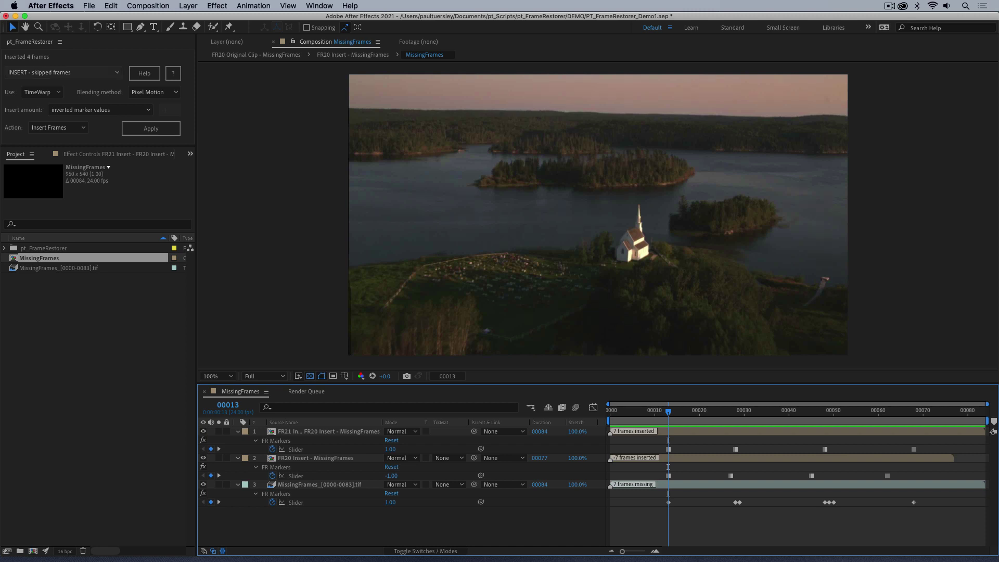
# - Open FrameRestorer's category choices
pyautogui.click(63, 72)
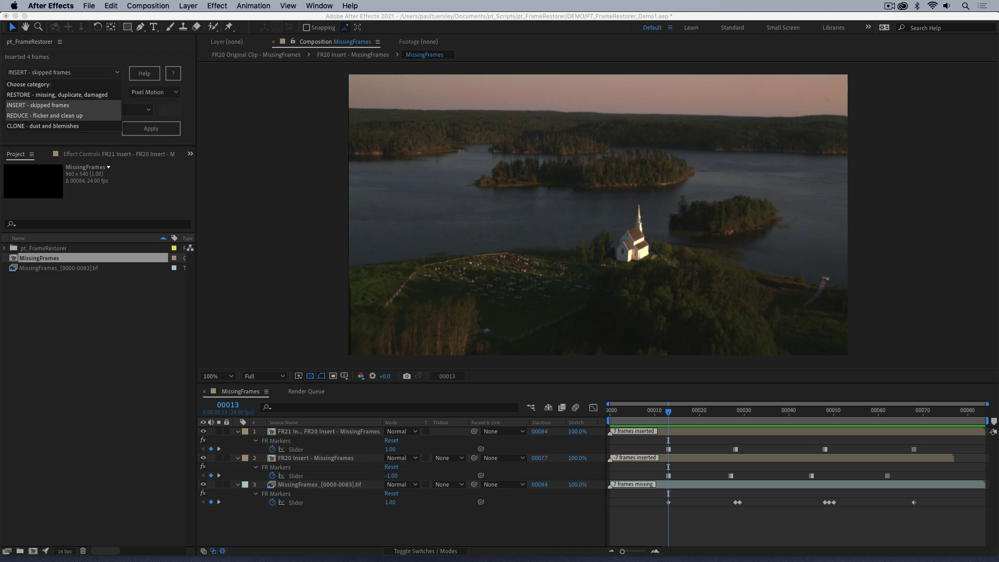